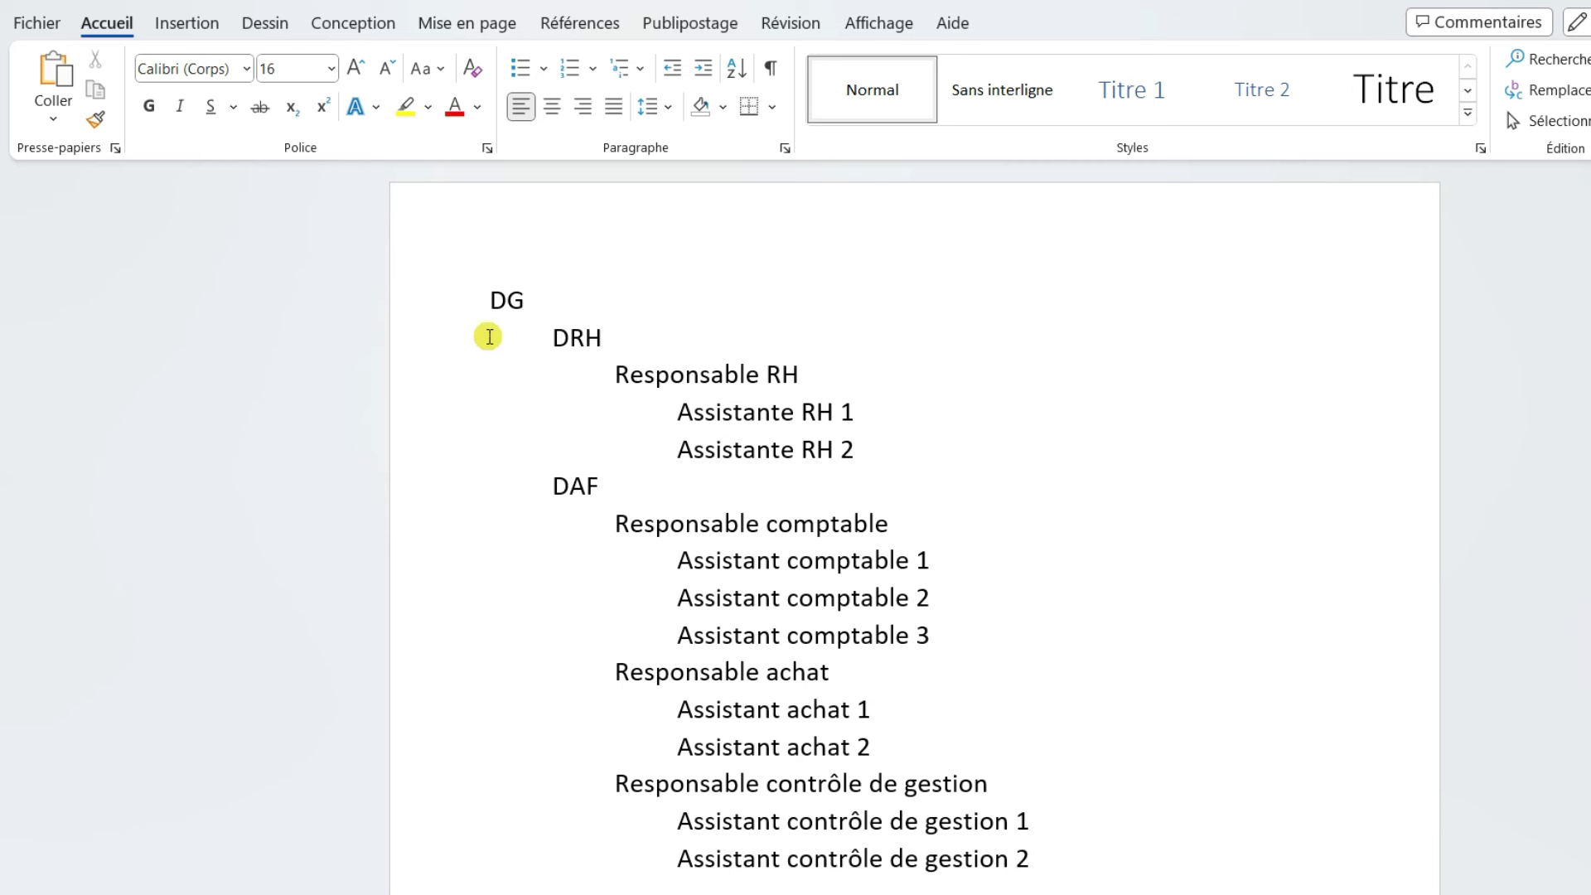
Step: Outdent DRH to the DG level, then indent it back under DG
{"action": "left_click", "coordinate": [549, 337]}
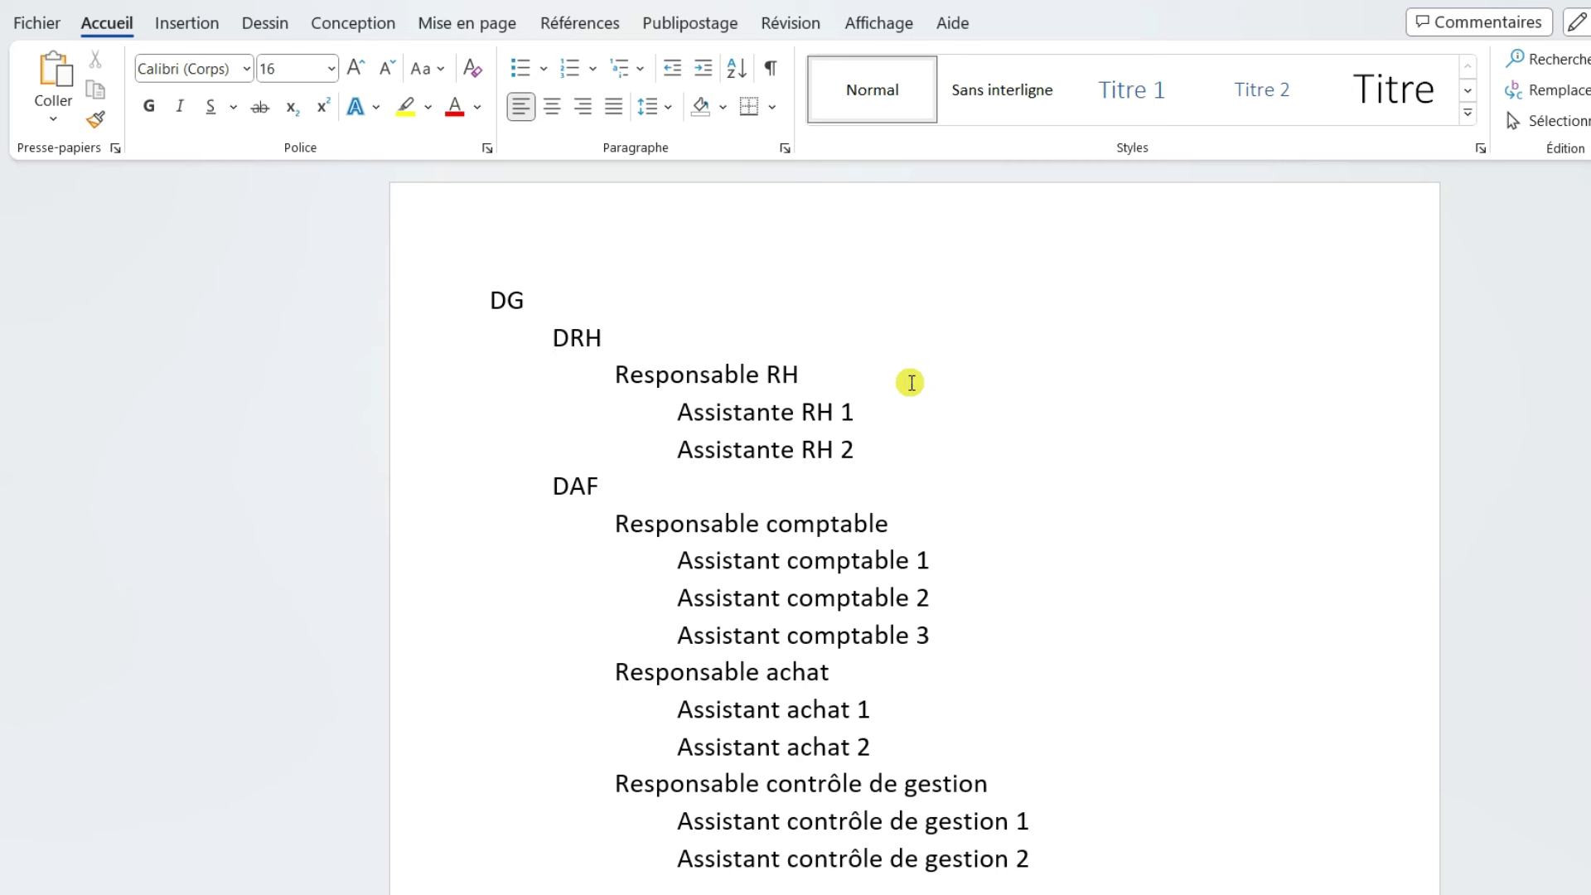
{"action": "key", "text": "shift+Tab"}
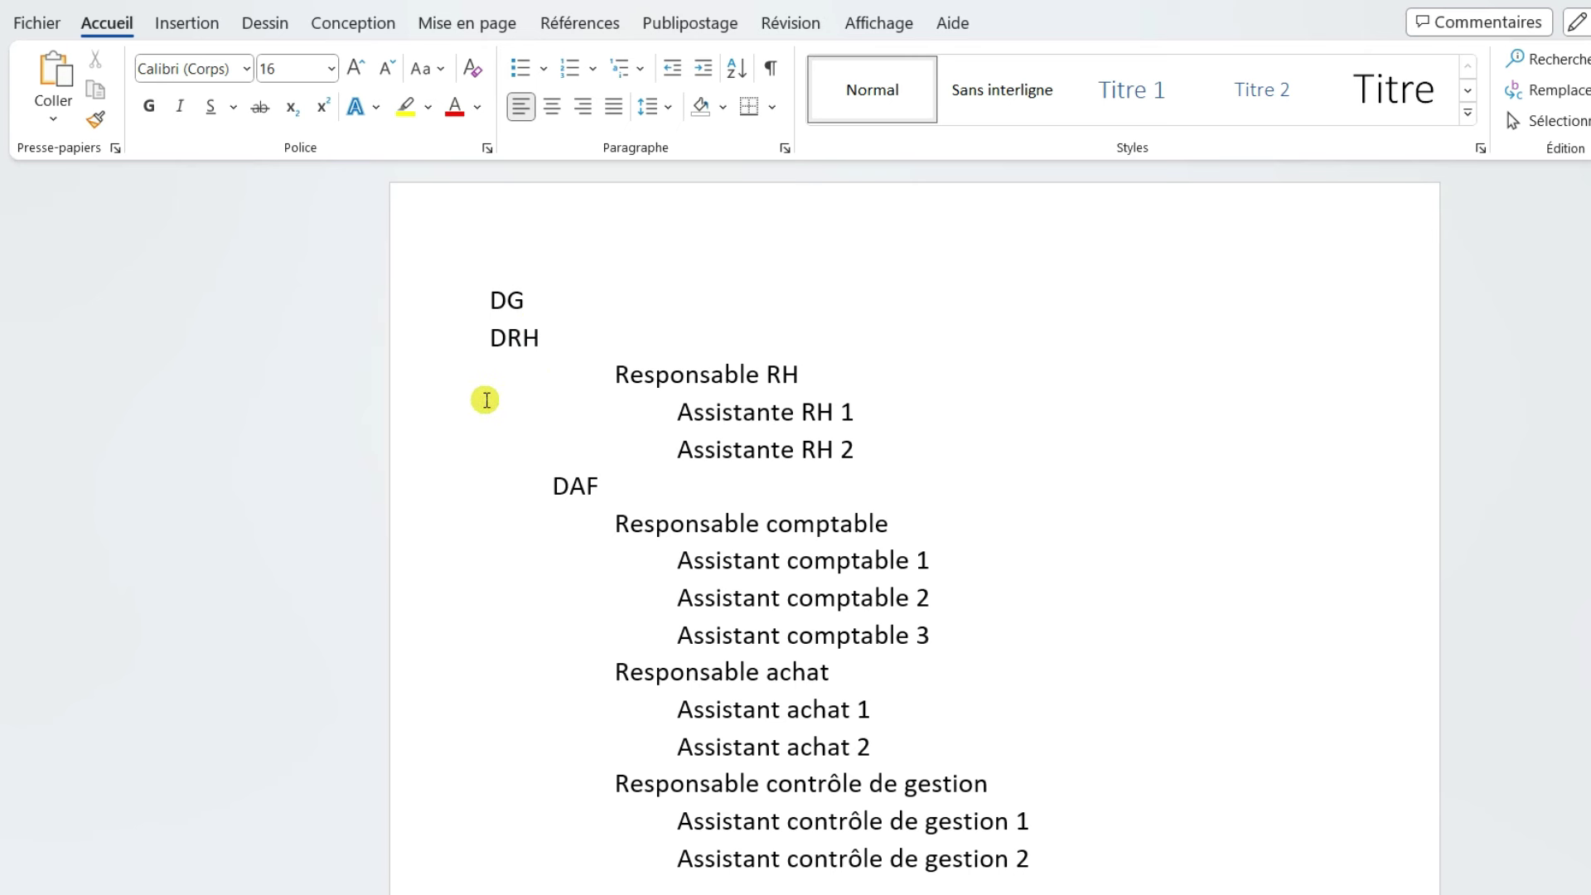
{"action": "key", "text": "Tab"}
Step: Try outdenting Responsable RH, restore its indent, and switch to the blank Excel workbook
{"action": "left_click", "coordinate": [613, 378]}
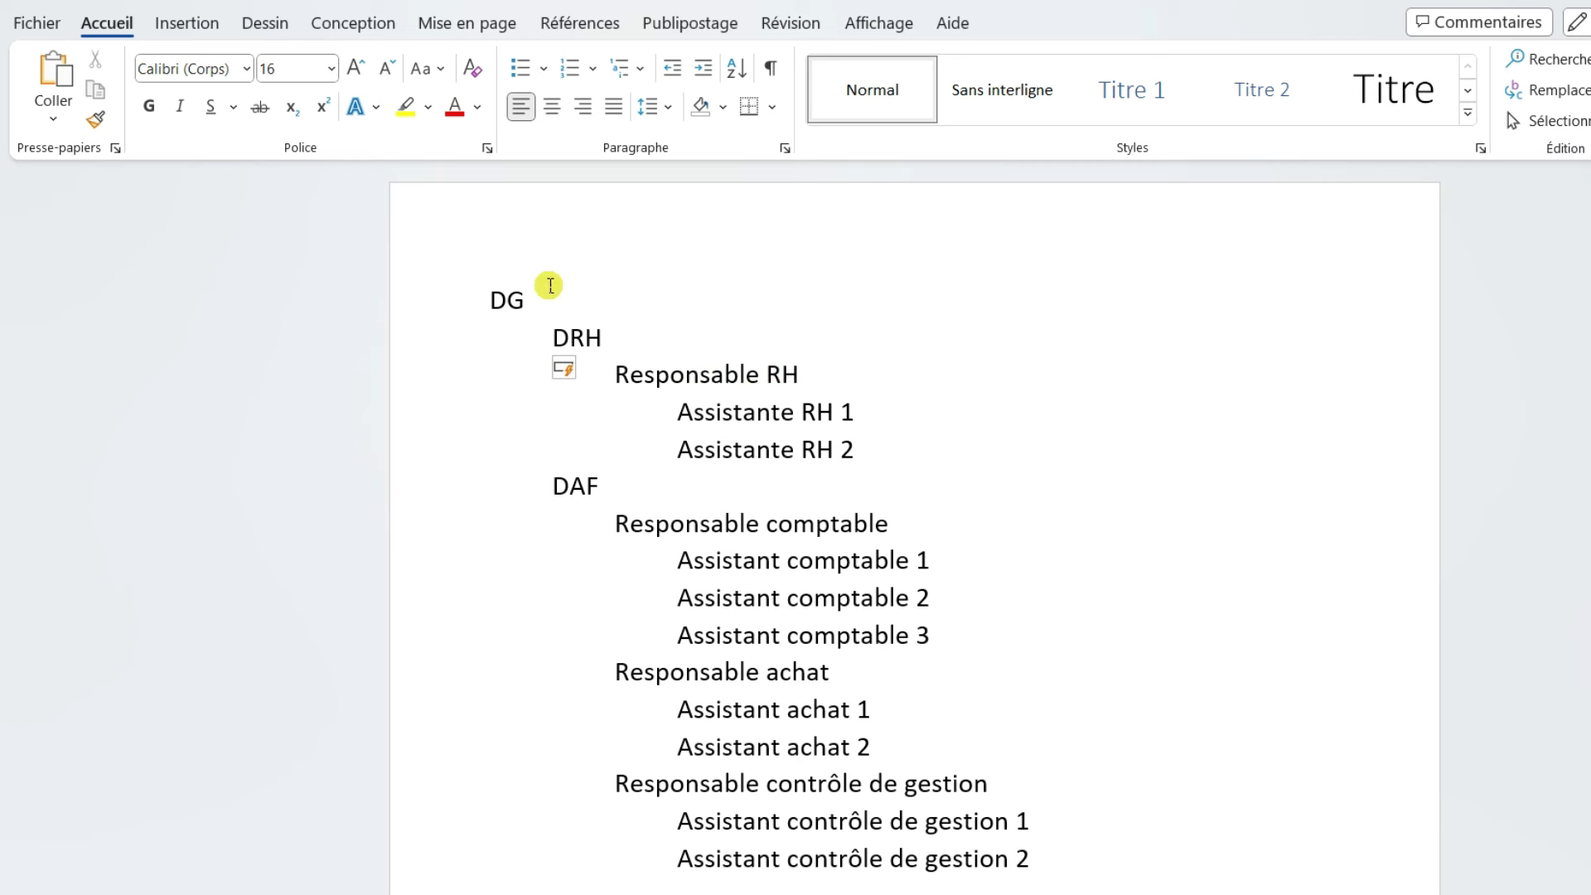
{"action": "key", "text": "shift+Tab"}
{"action": "key", "text": "shift+Tab"}
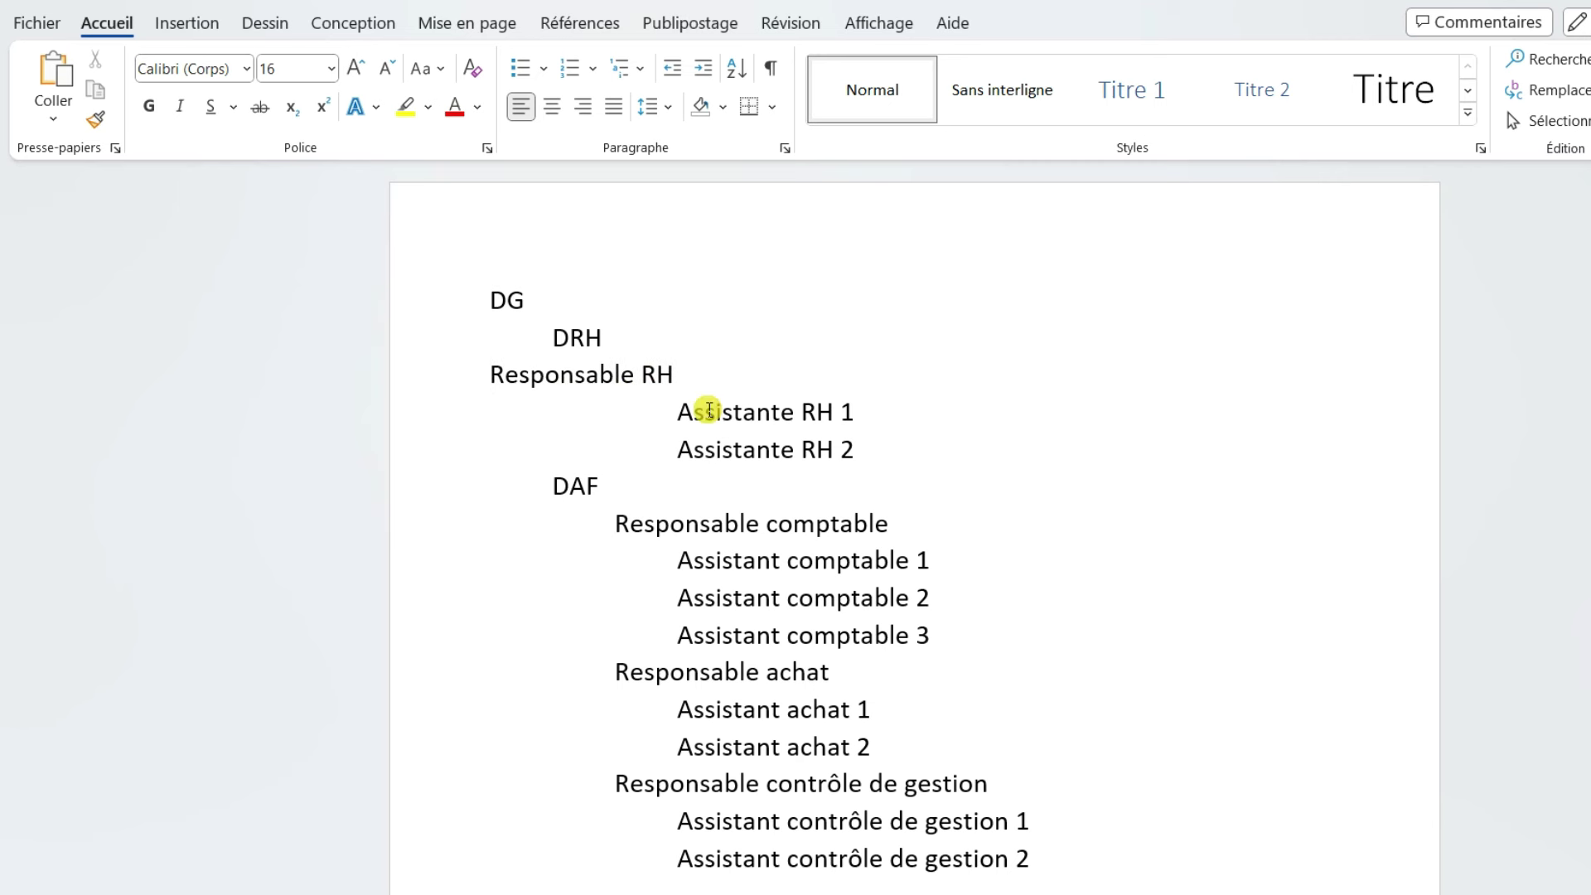
{"action": "key", "text": "Tab"}
{"action": "key", "text": "Tab"}
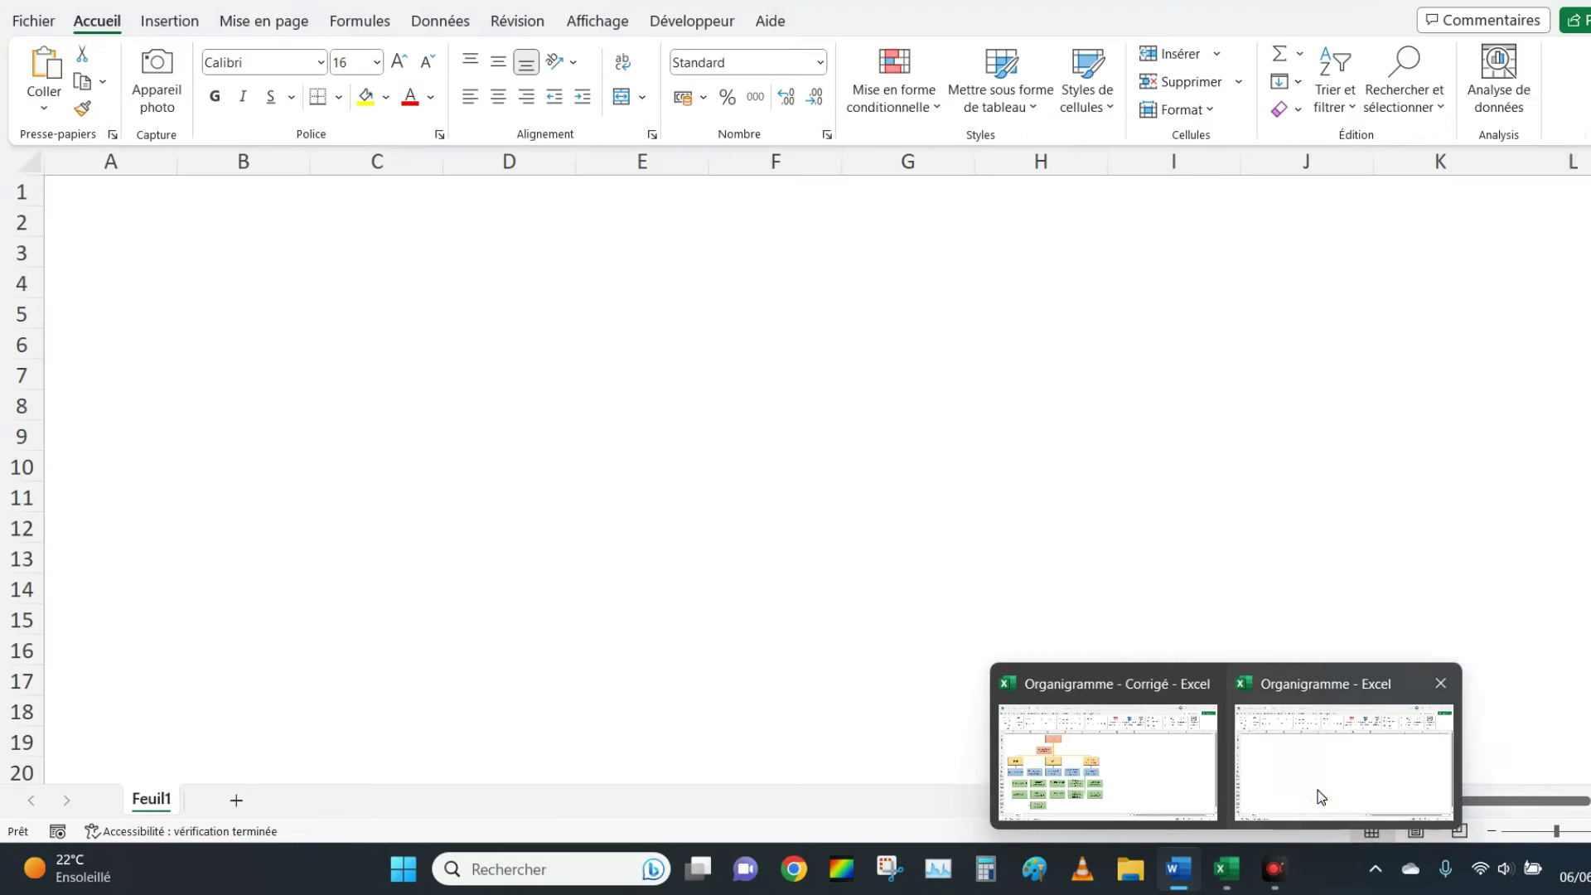
{"action": "left_click", "coordinate": [1326, 771]}
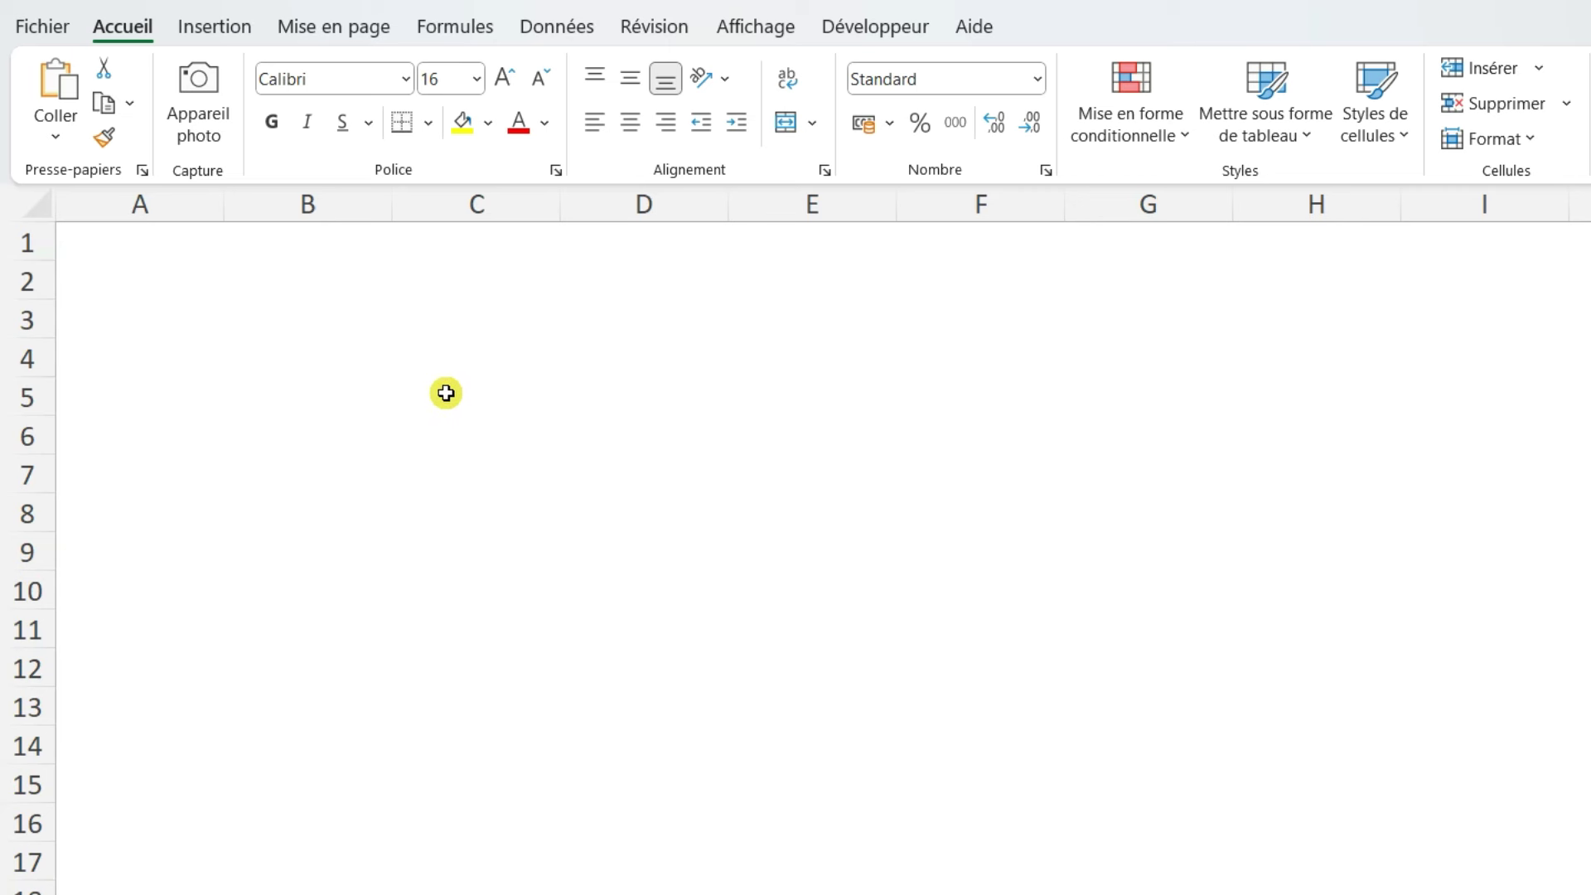
Step: Insert the Organigramme layout from the SmartArt Hiérarchie category onto Feuil1
{"action": "left_click", "coordinate": [216, 28]}
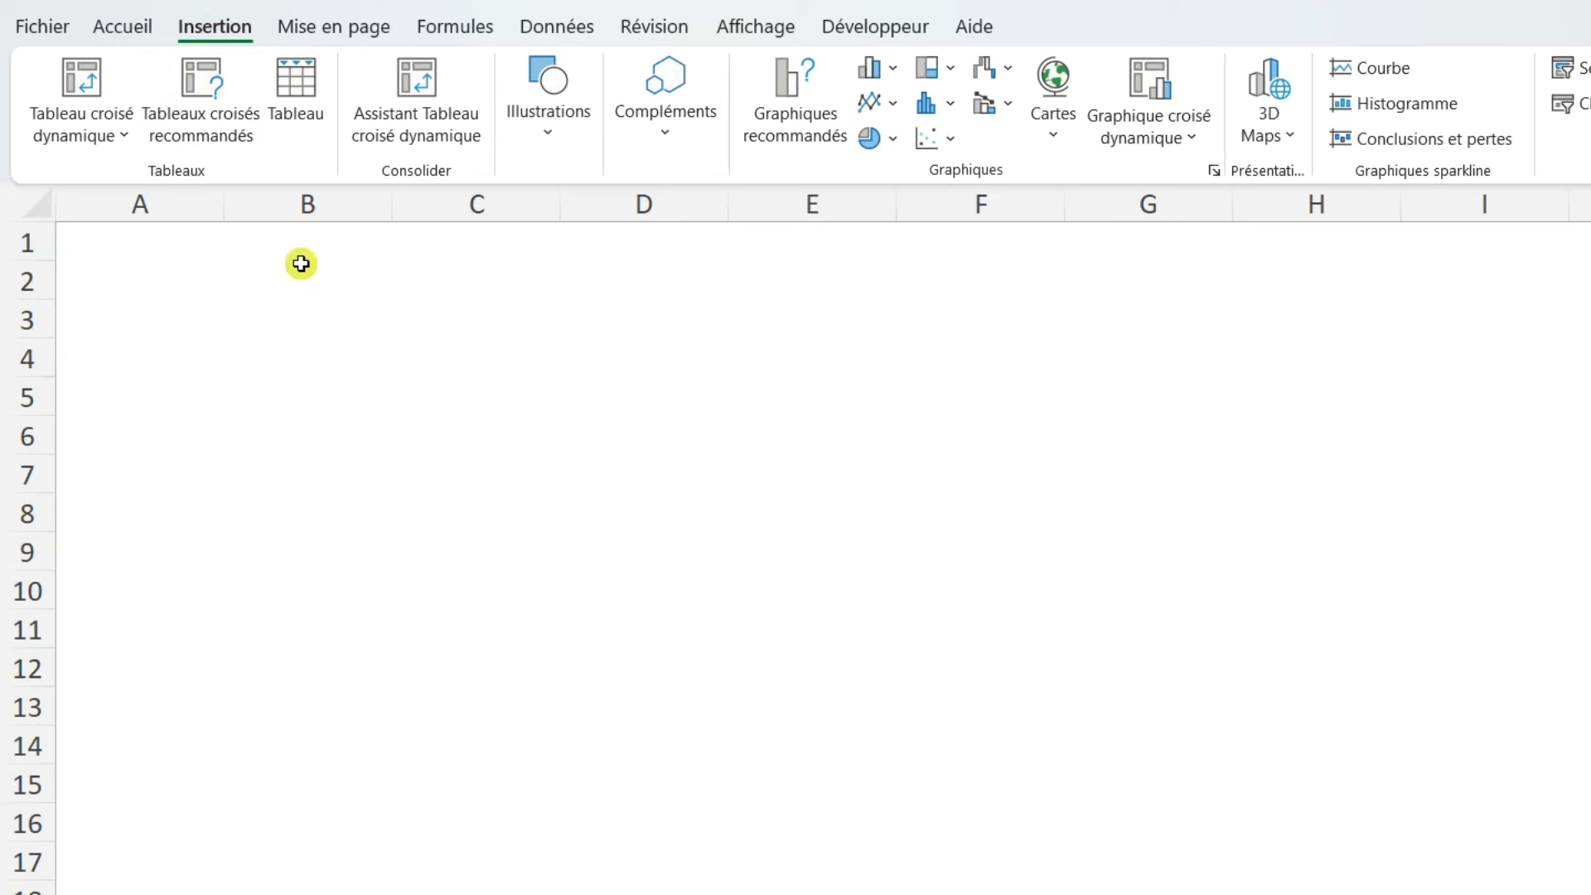
{"action": "left_click", "coordinate": [562, 159]}
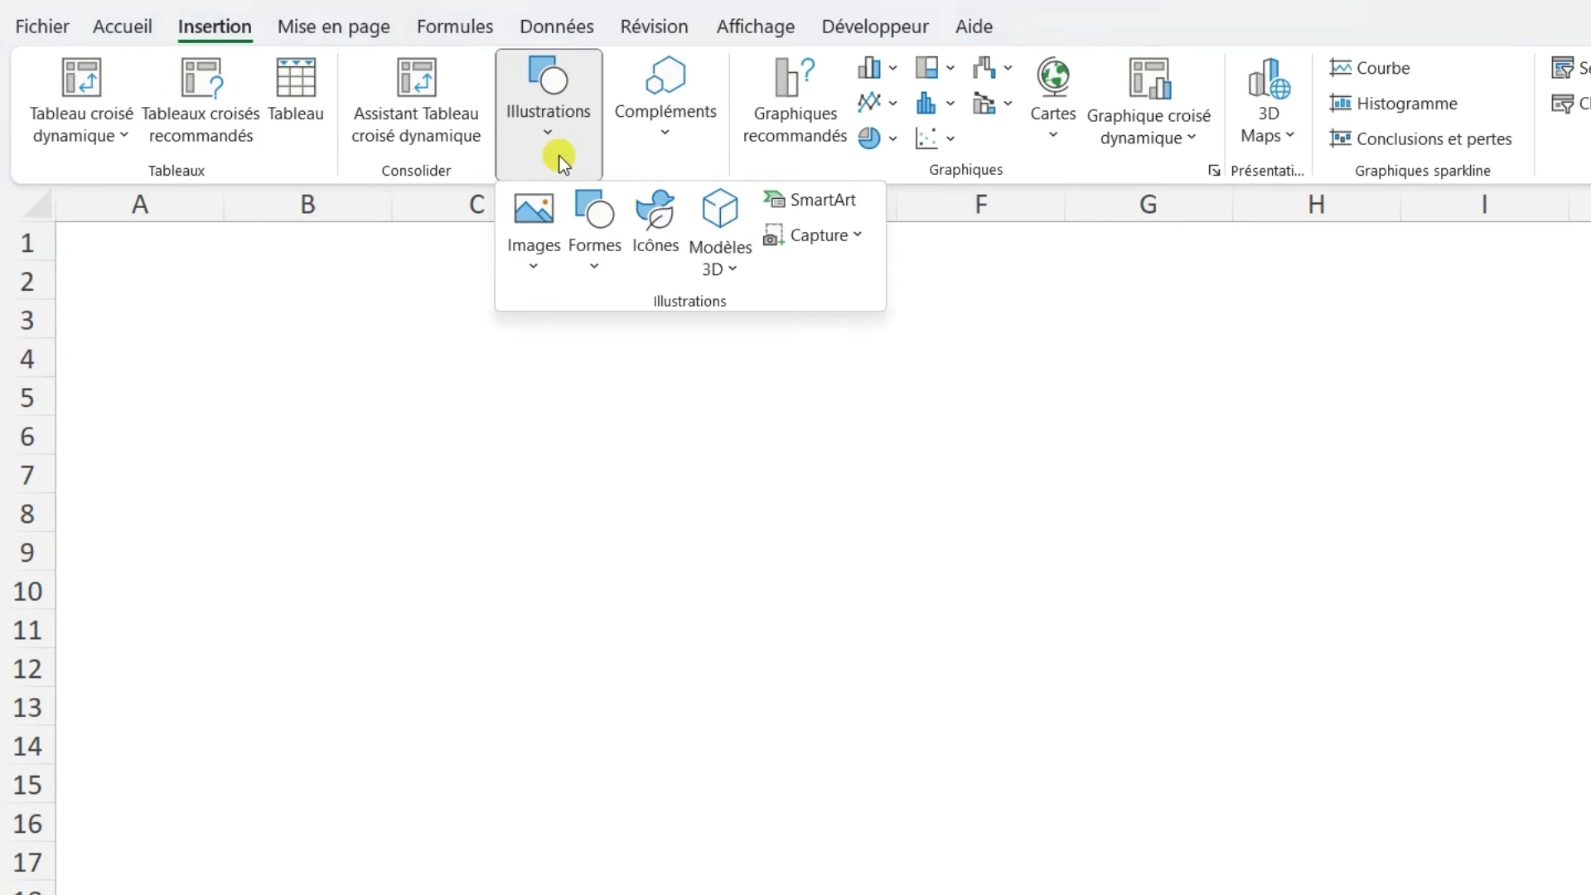
{"action": "left_click", "coordinate": [842, 209]}
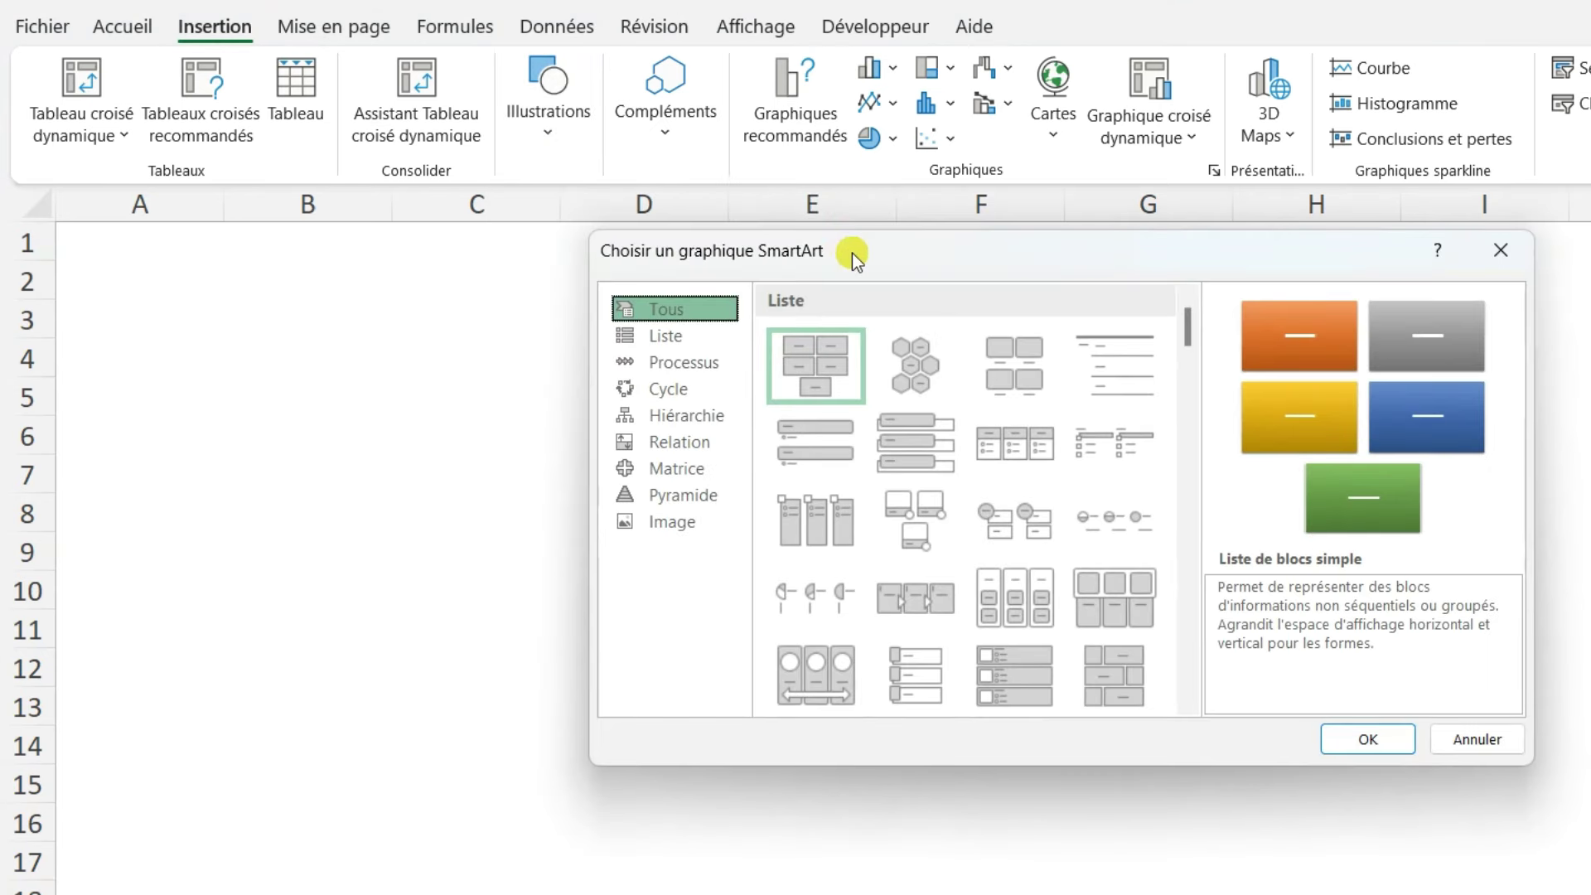
{"action": "left_click", "coordinate": [723, 416]}
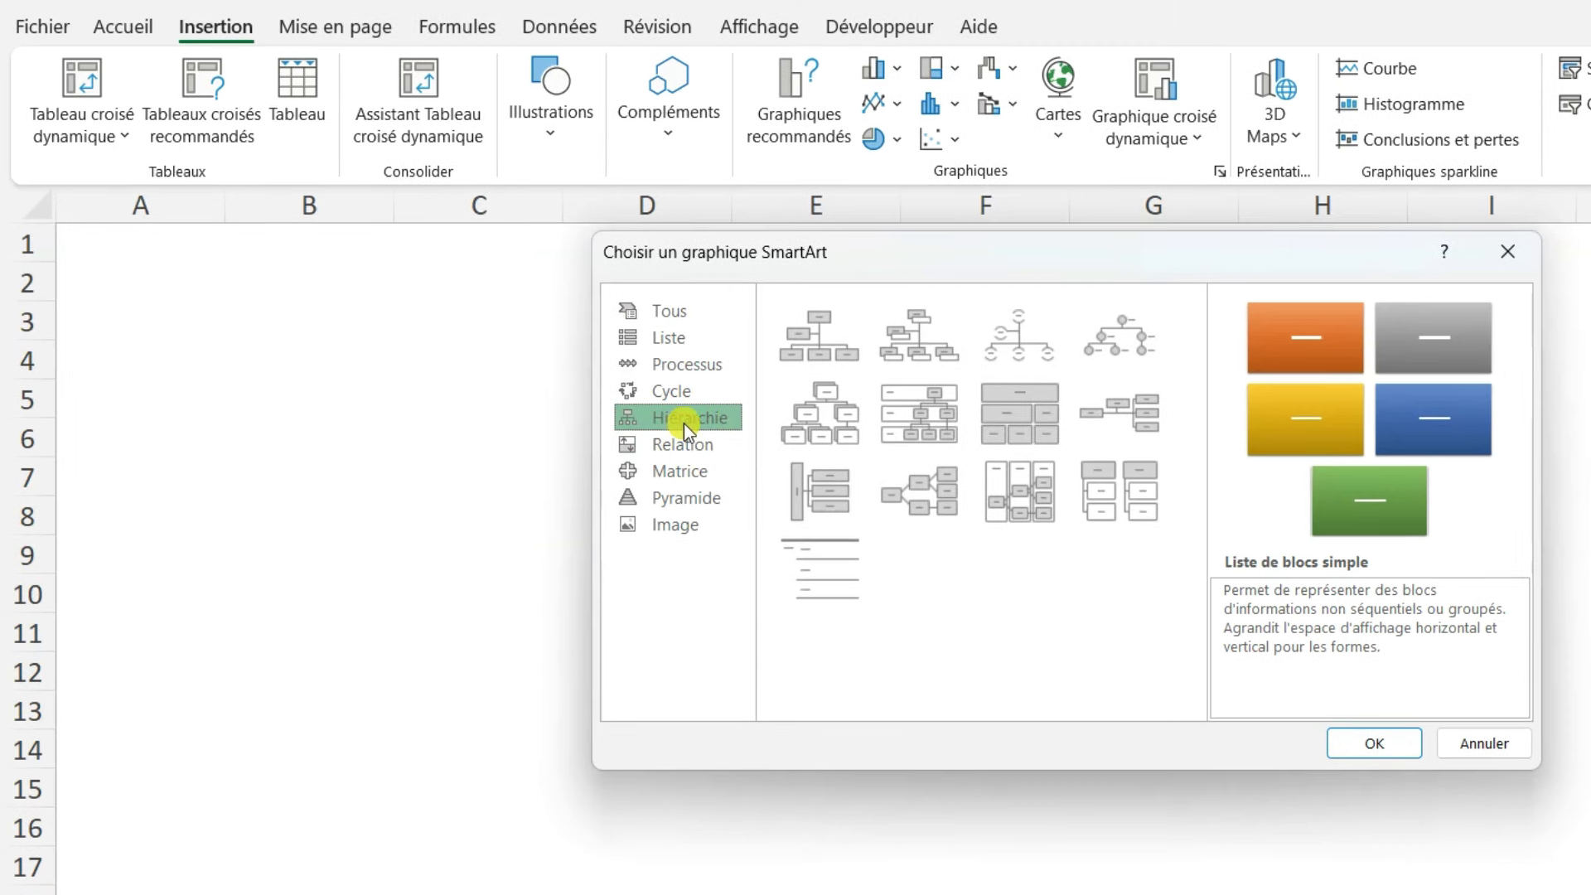
{"action": "left_click", "coordinate": [843, 331]}
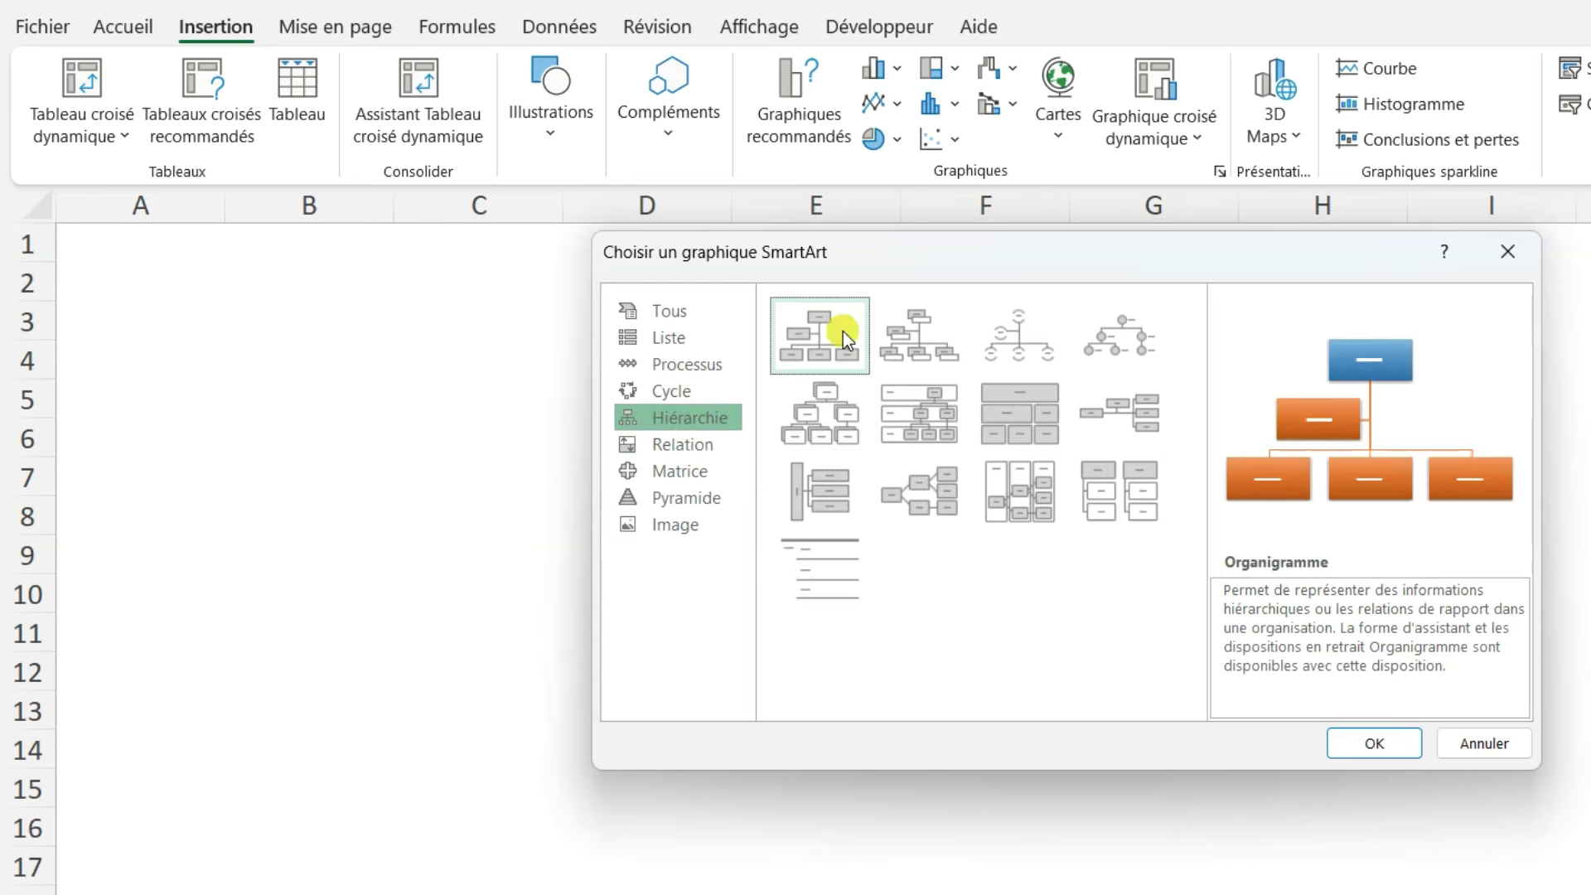
{"action": "left_click", "coordinate": [1376, 744]}
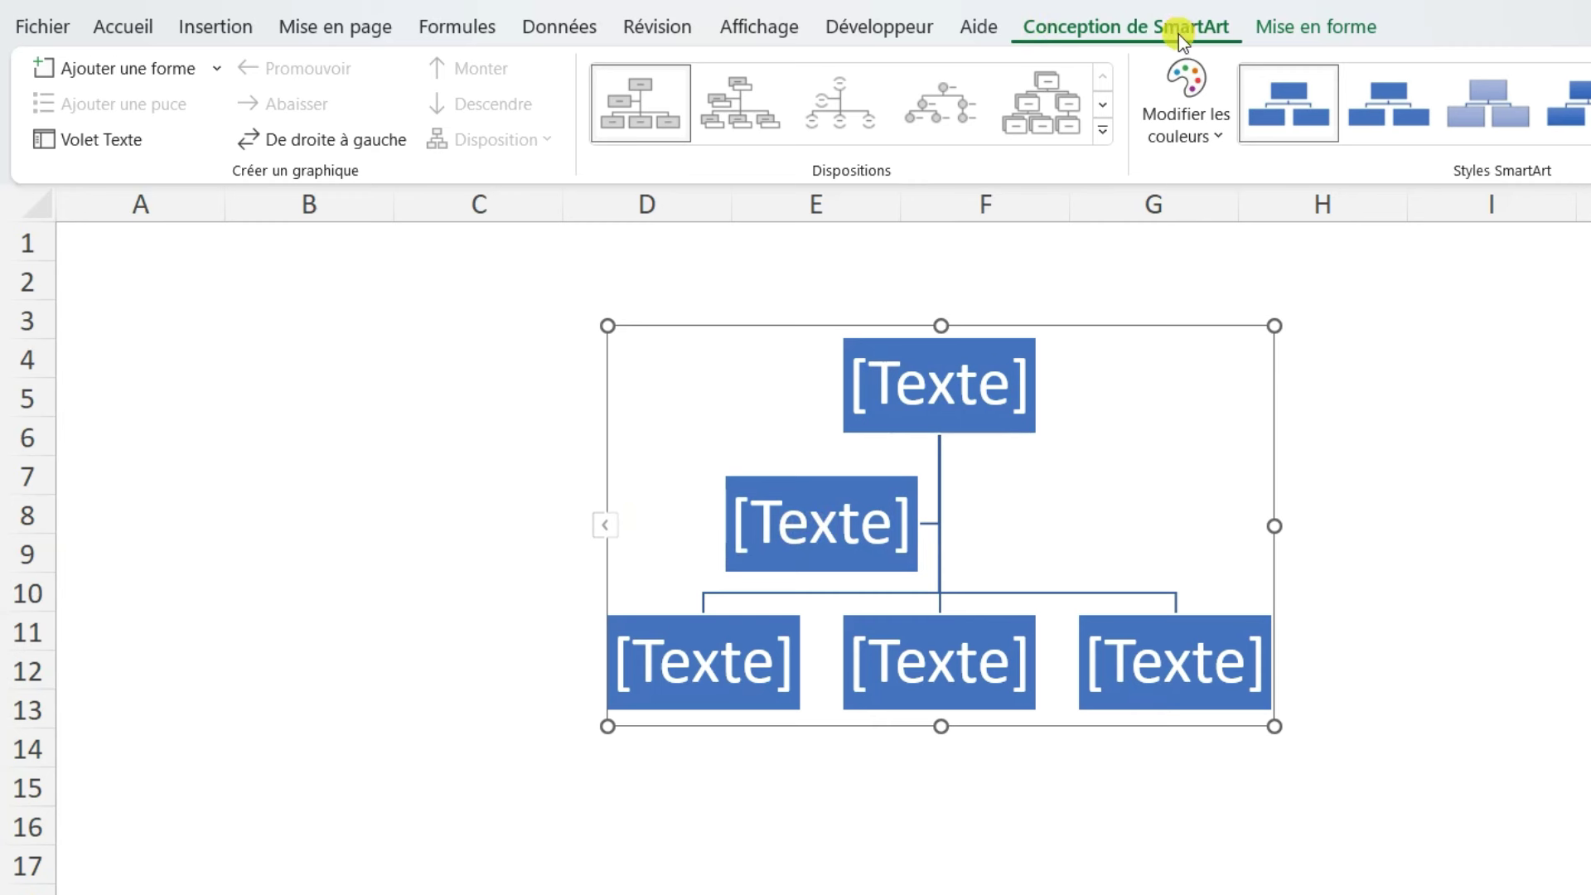
Step: Open the Volet Texte pane showing the chart's five empty [Texte] bullets
{"action": "left_click", "coordinate": [131, 137]}
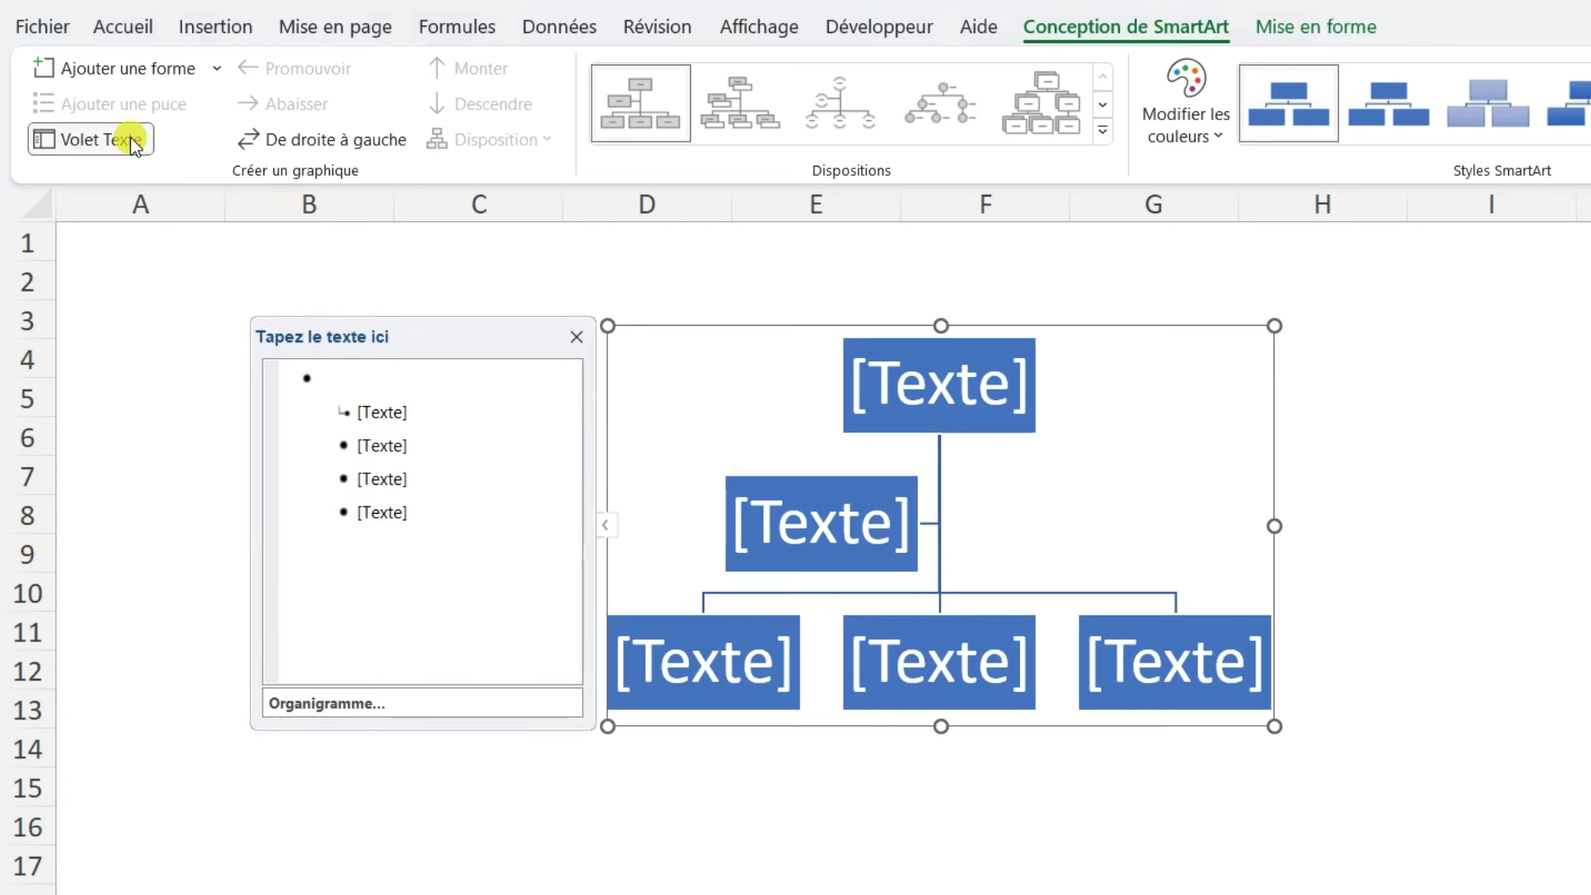
{"action": "left_click", "coordinate": [611, 525]}
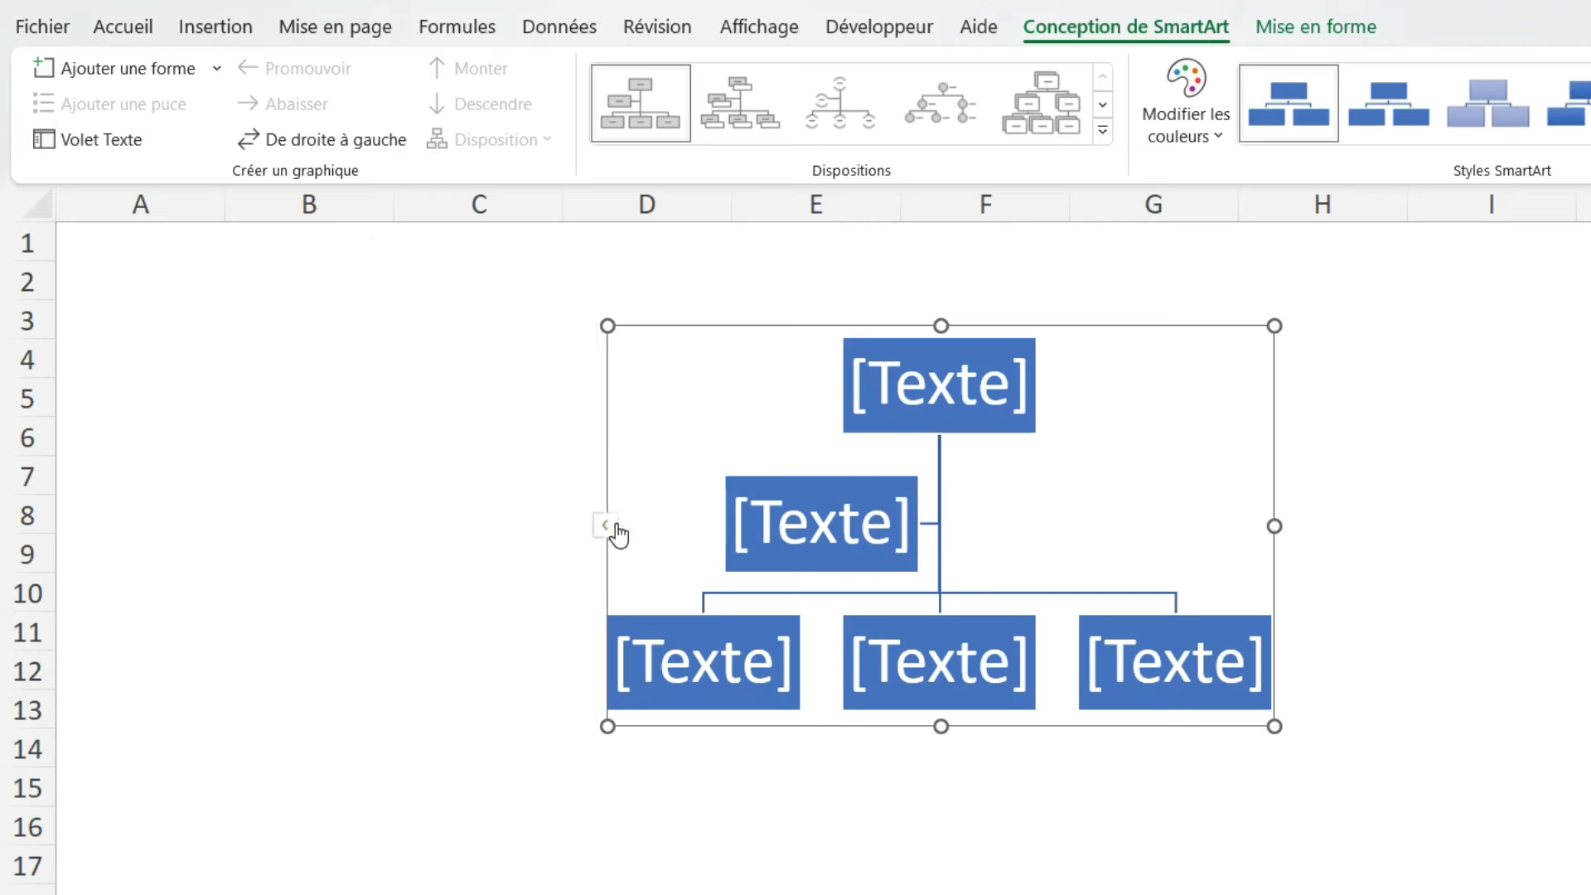
{"action": "left_click", "coordinate": [610, 529]}
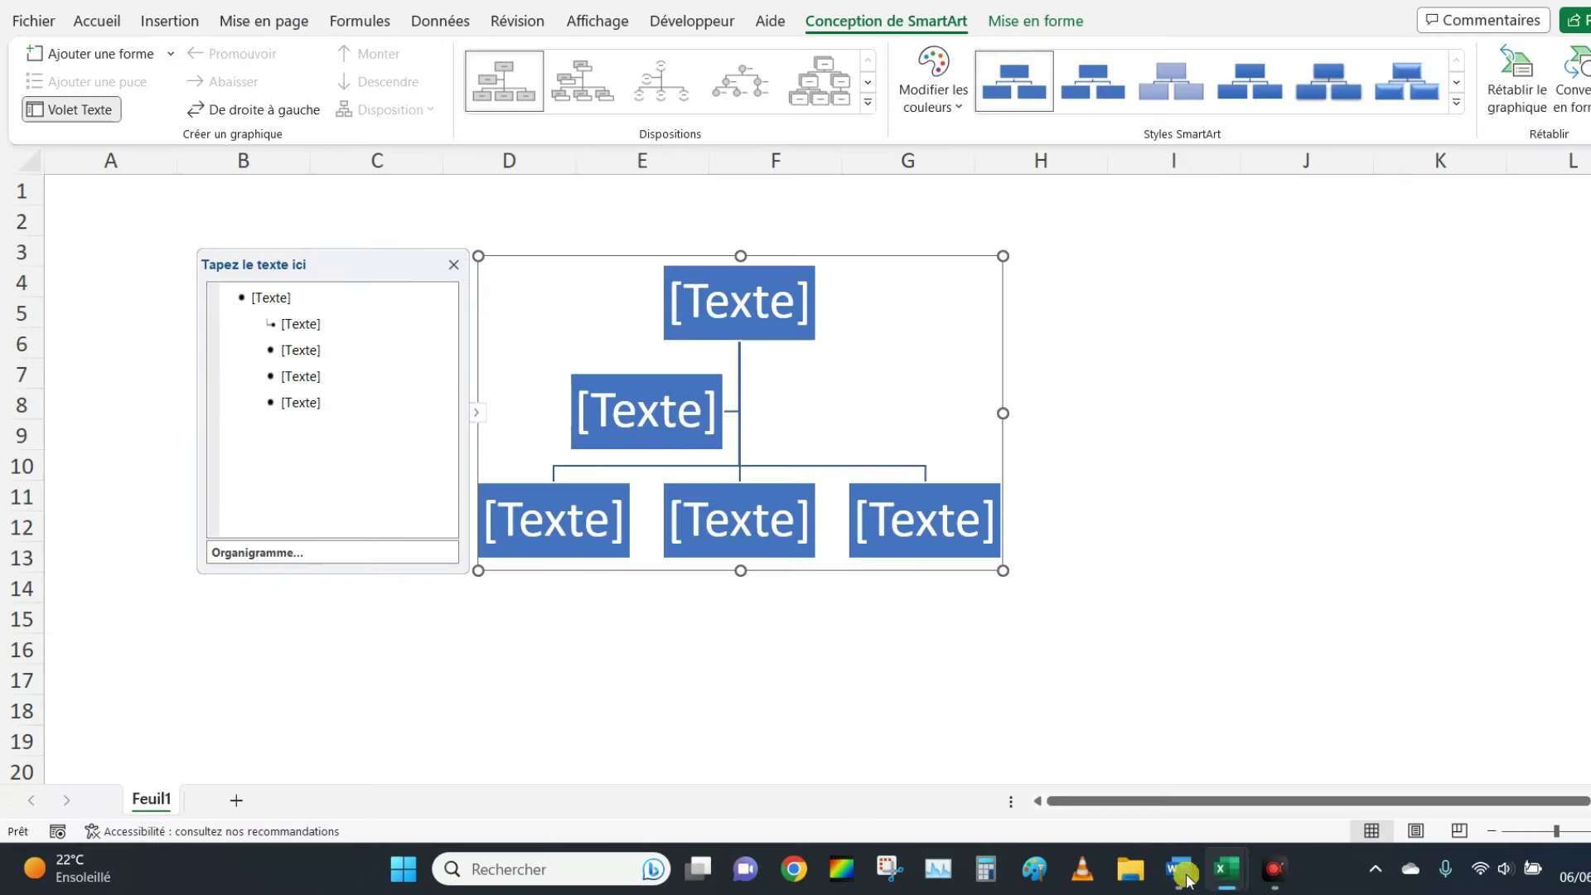
Step: Copy the Word outline from DG down to Assistant contrôle de gestion 2
{"action": "left_click", "coordinate": [1185, 875]}
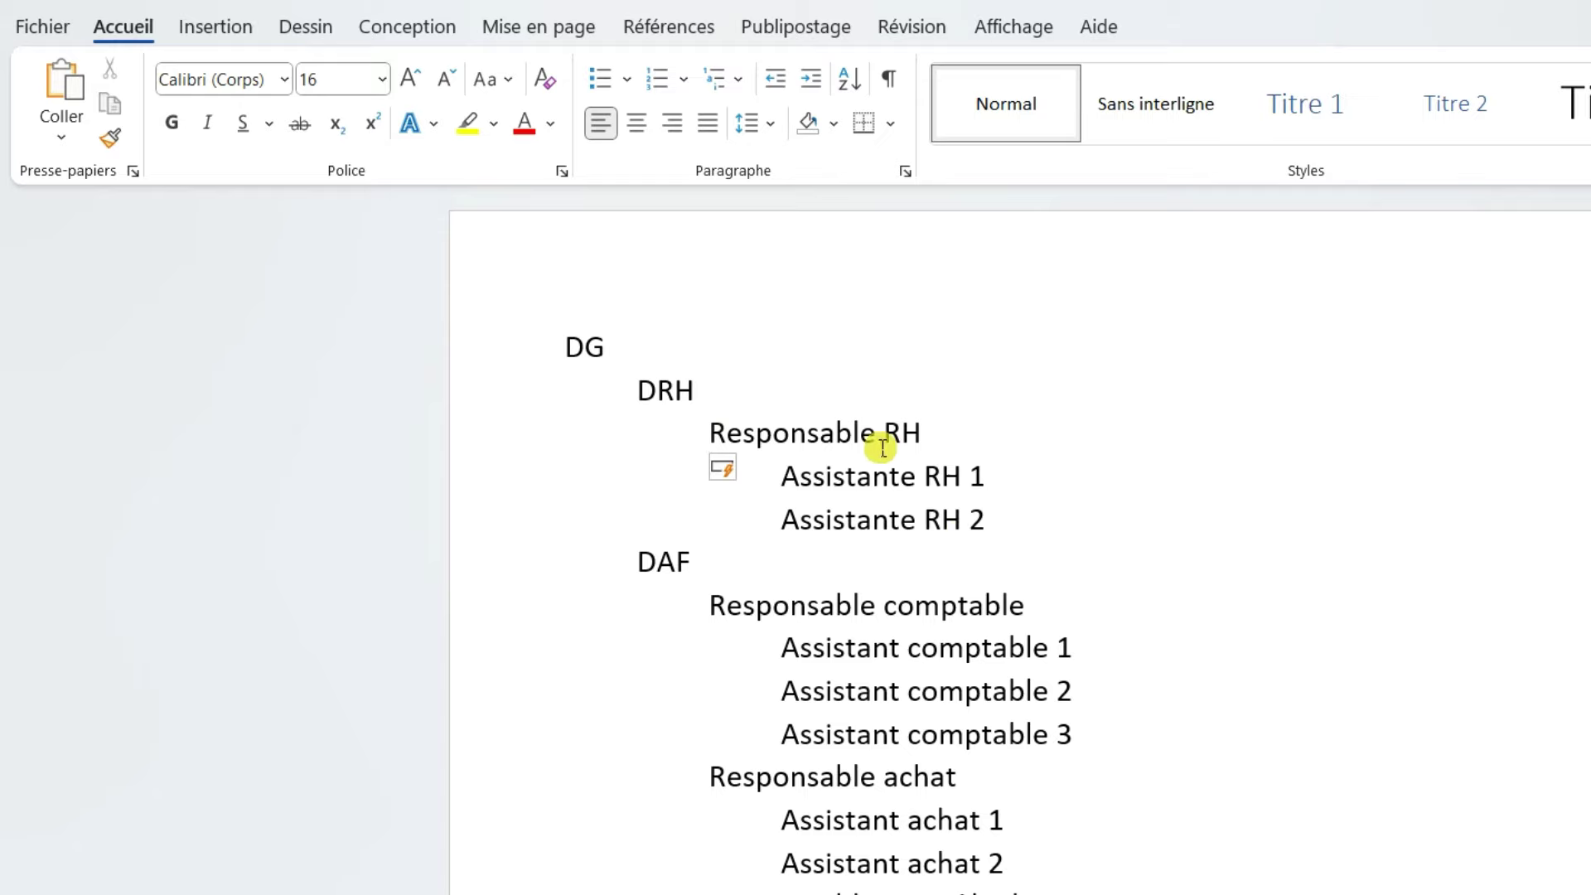
{"action": "left_click", "coordinate": [489, 299]}
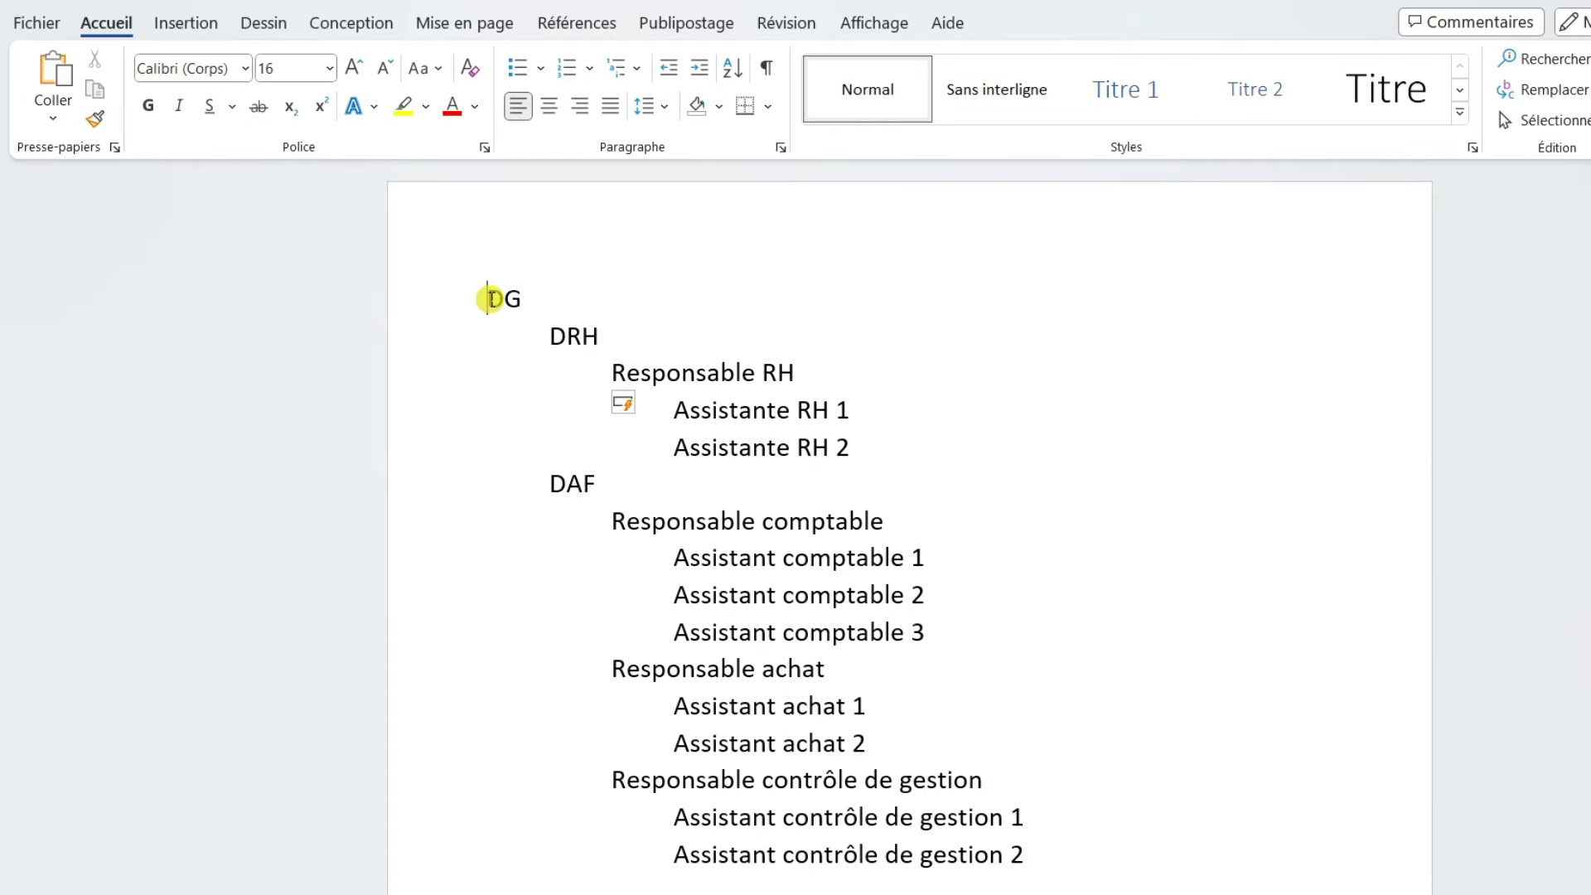
{"action": "left_click_drag", "start_coordinate": [489, 298], "coordinate": [1049, 857]}
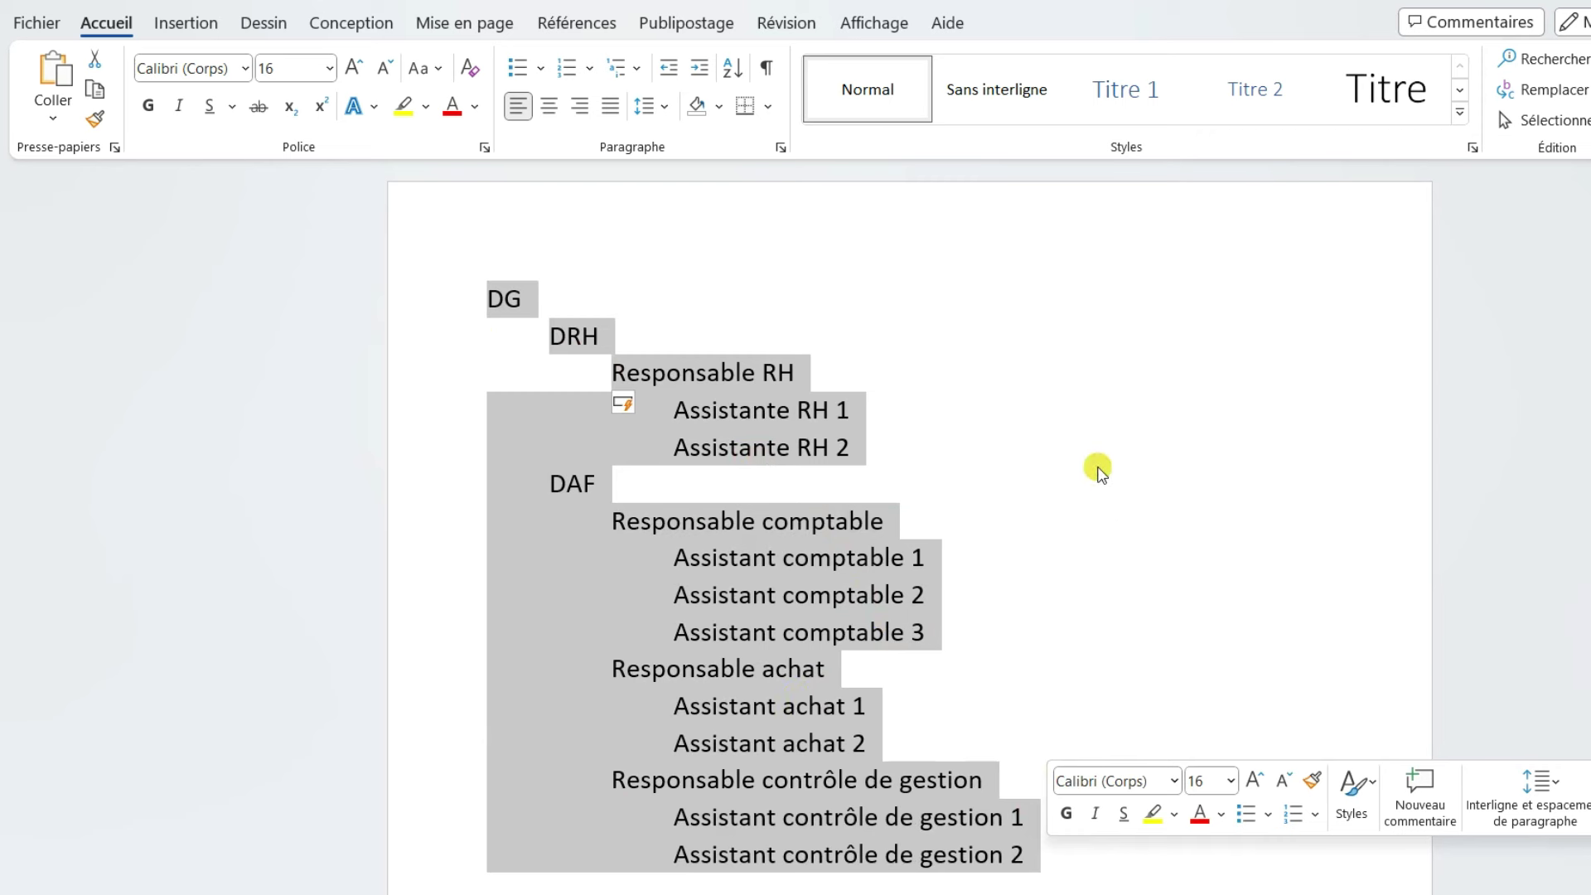
{"action": "key", "text": "ctrl+c"}
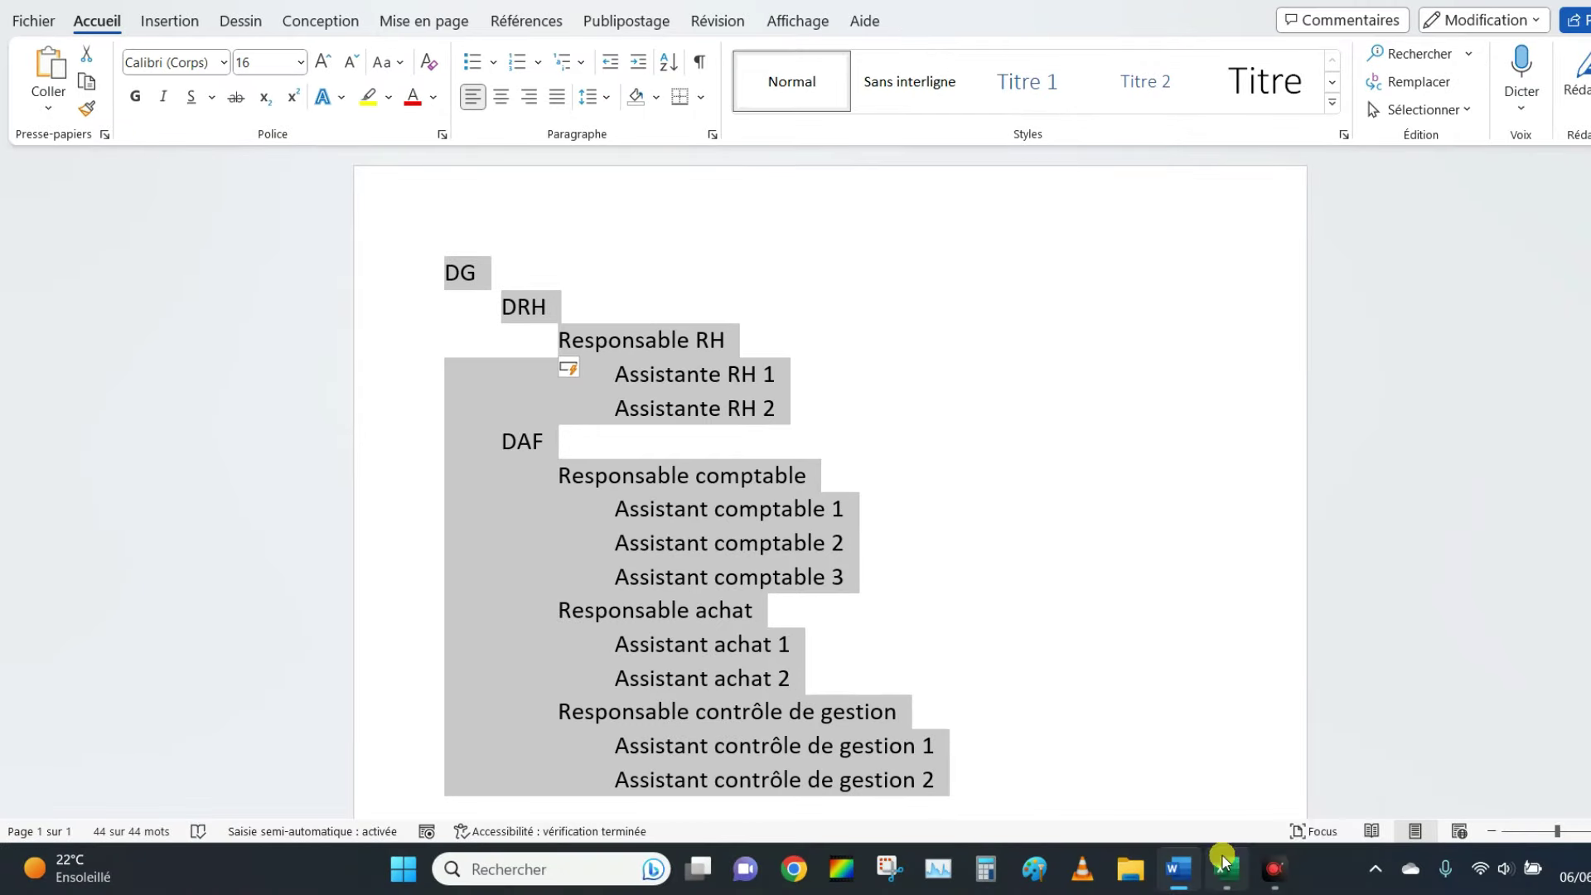
Step: Paste the copied DG hierarchy into the SmartArt text pane and enlarge the chart from both corners
{"action": "left_click", "coordinate": [1219, 779]}
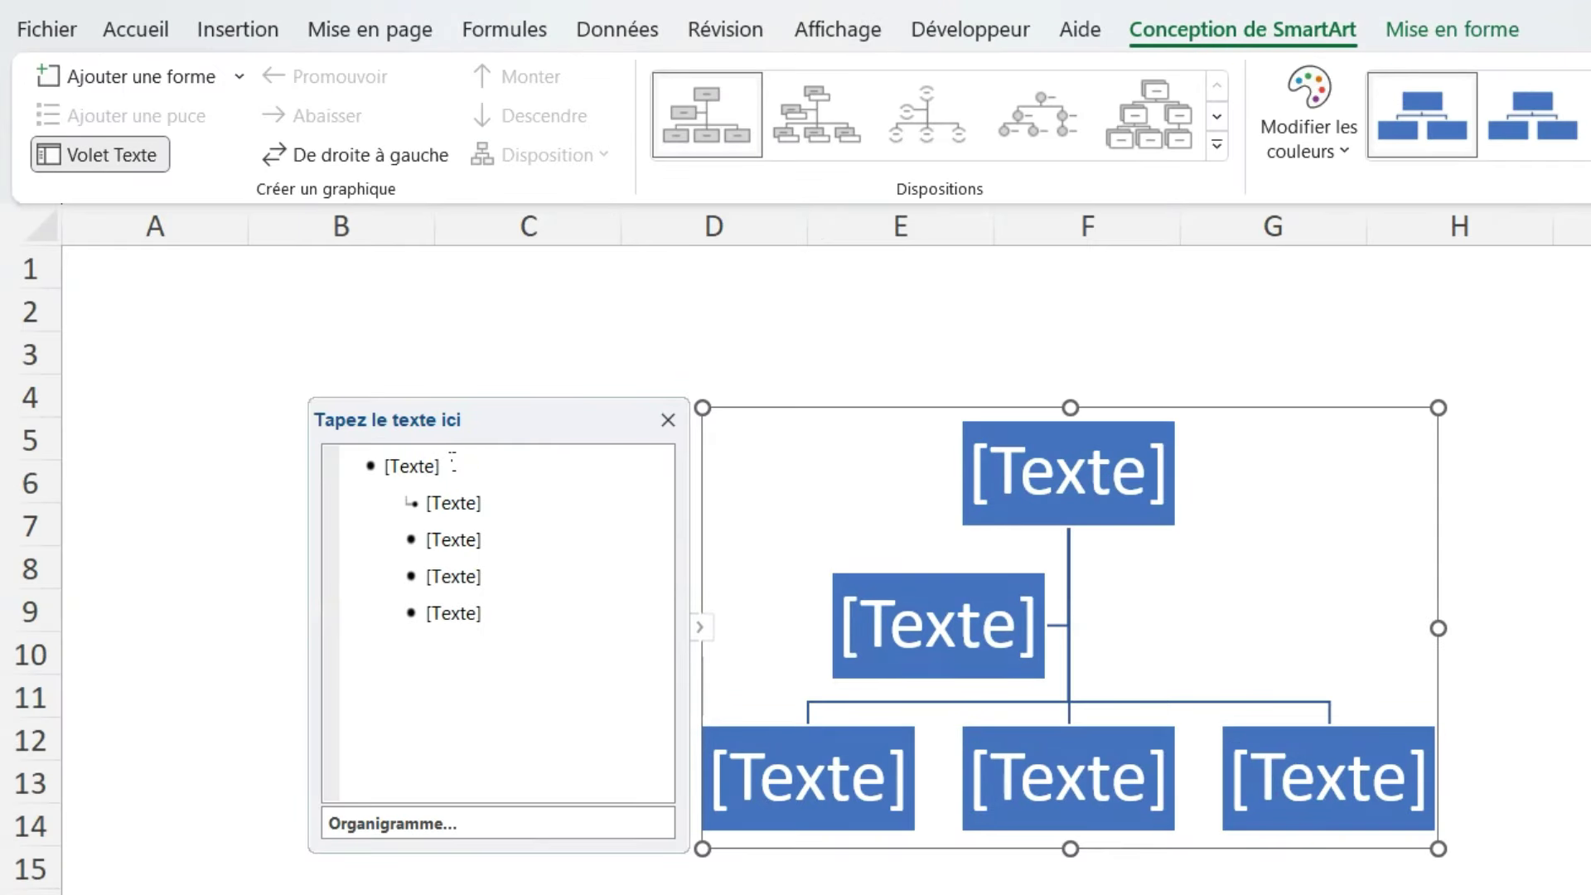
{"action": "left_click", "coordinate": [452, 464]}
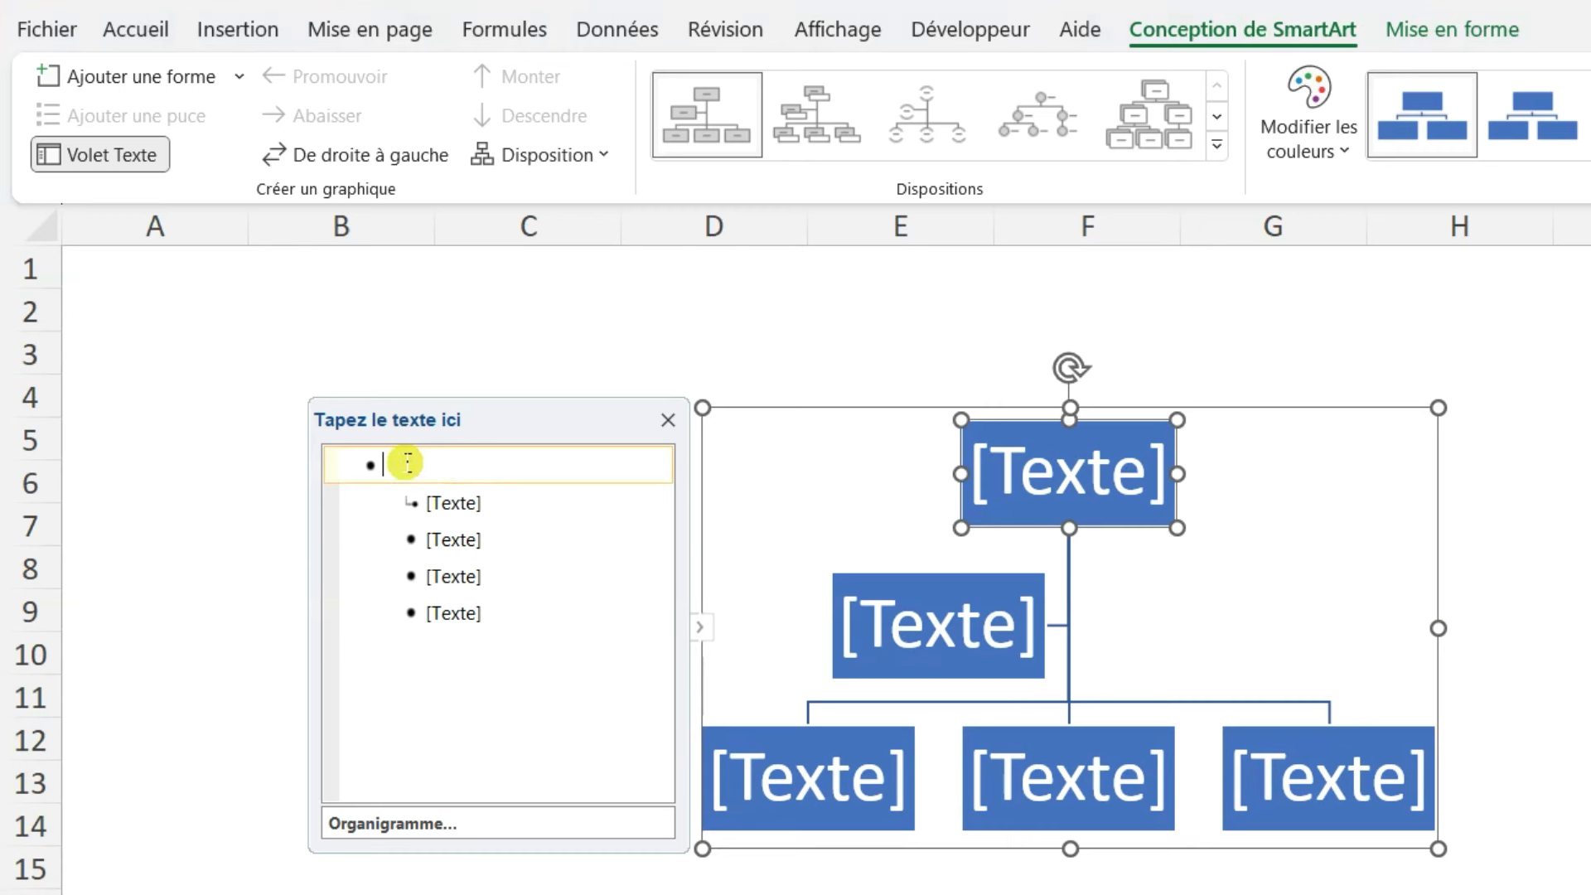
{"action": "key", "text": "ctrl+a"}
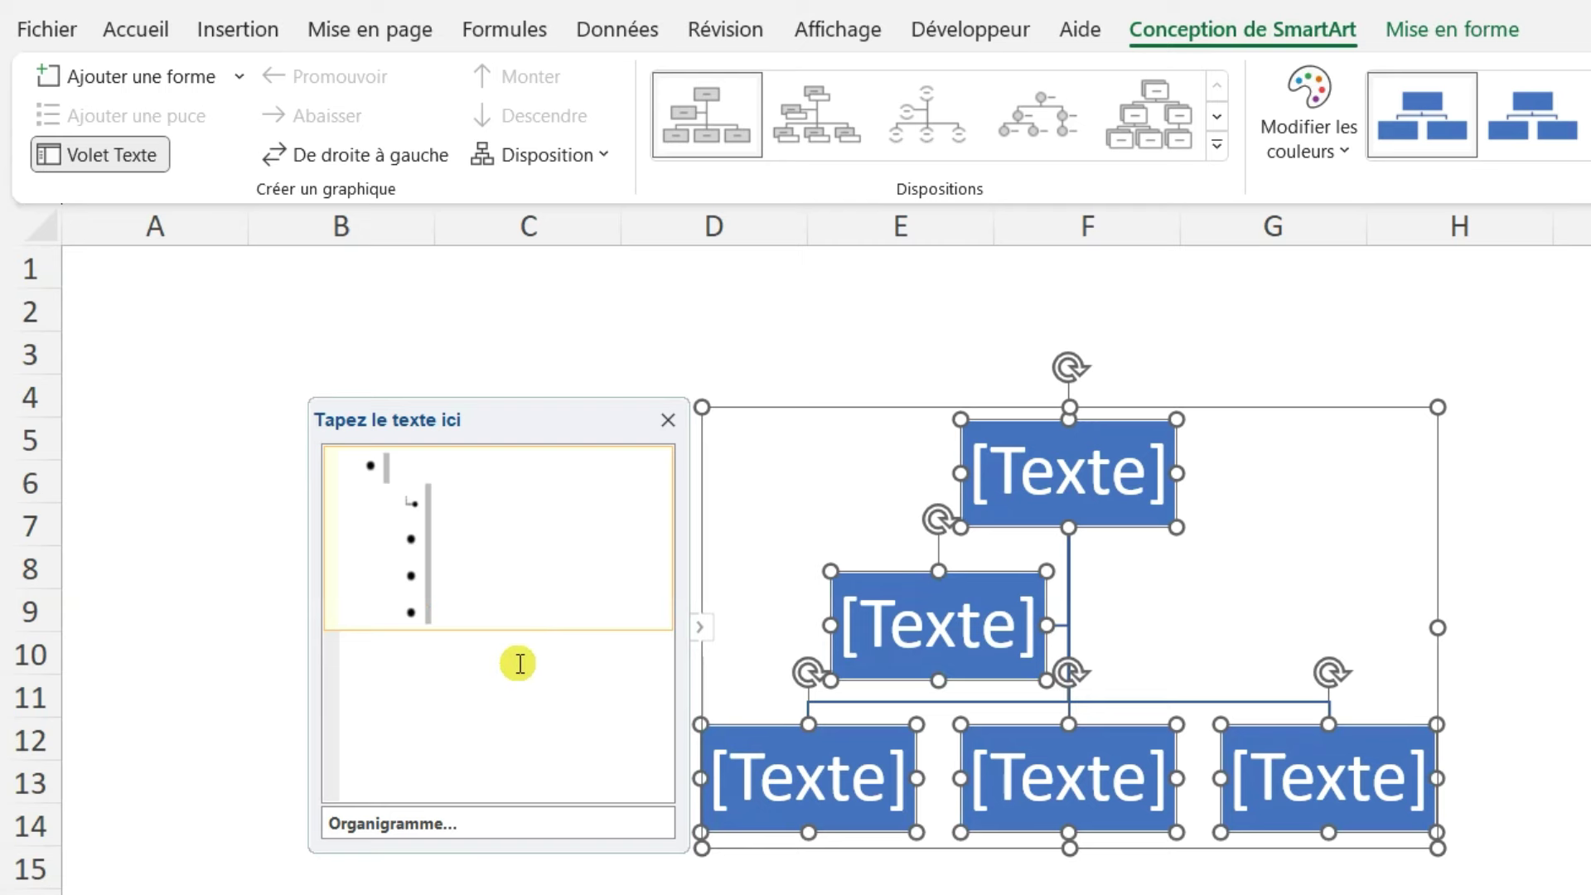
{"action": "key", "text": "ctrl+v"}
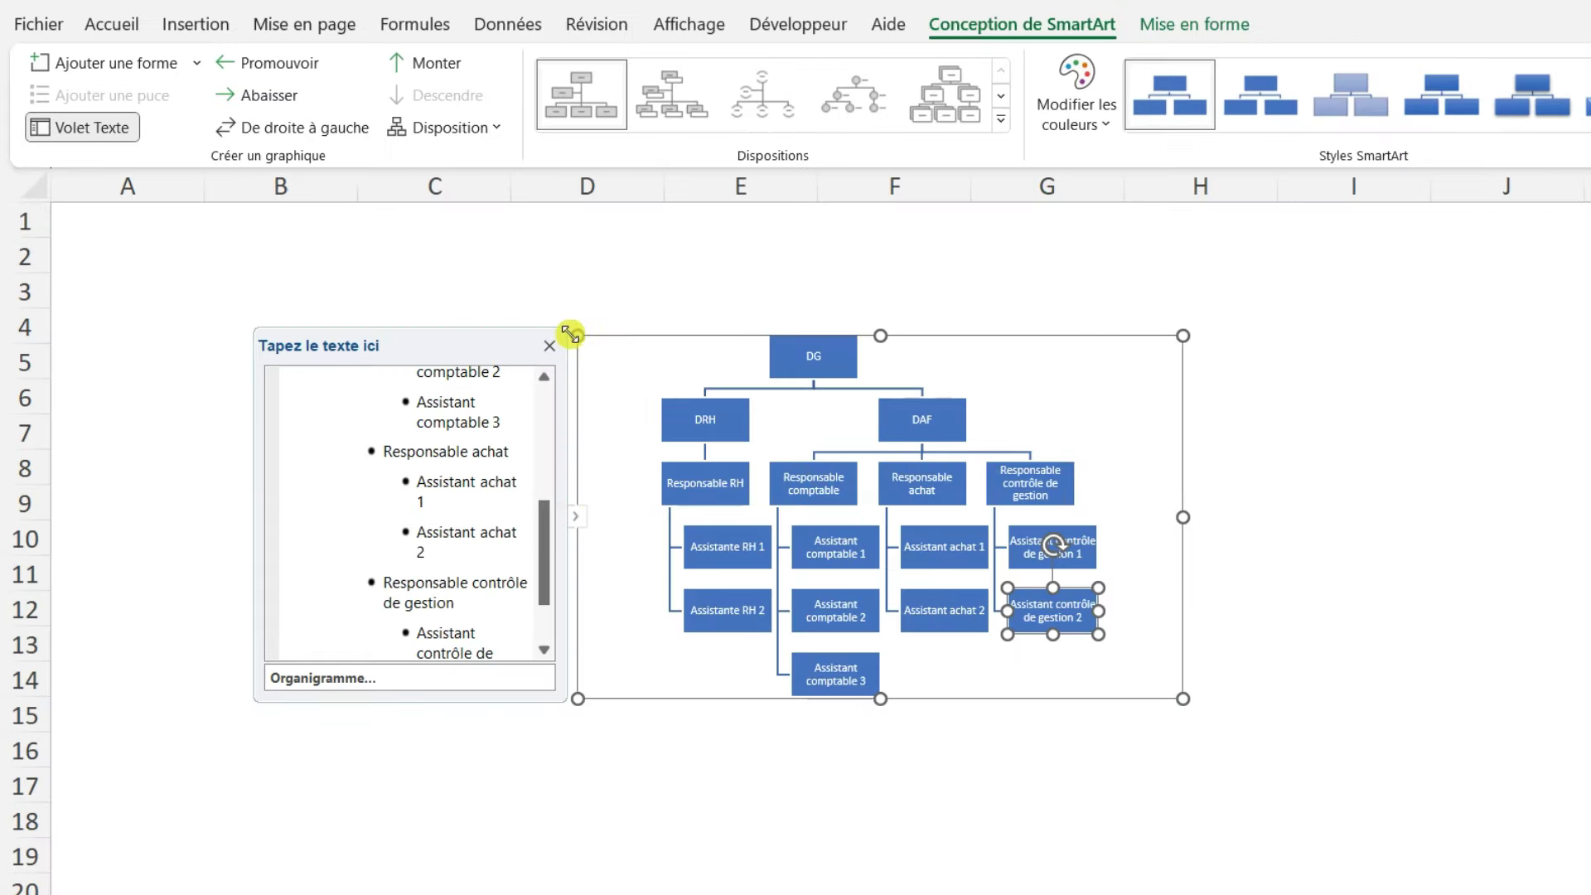
{"action": "left_click_drag", "start_coordinate": [574, 335], "coordinate": [413, 224]}
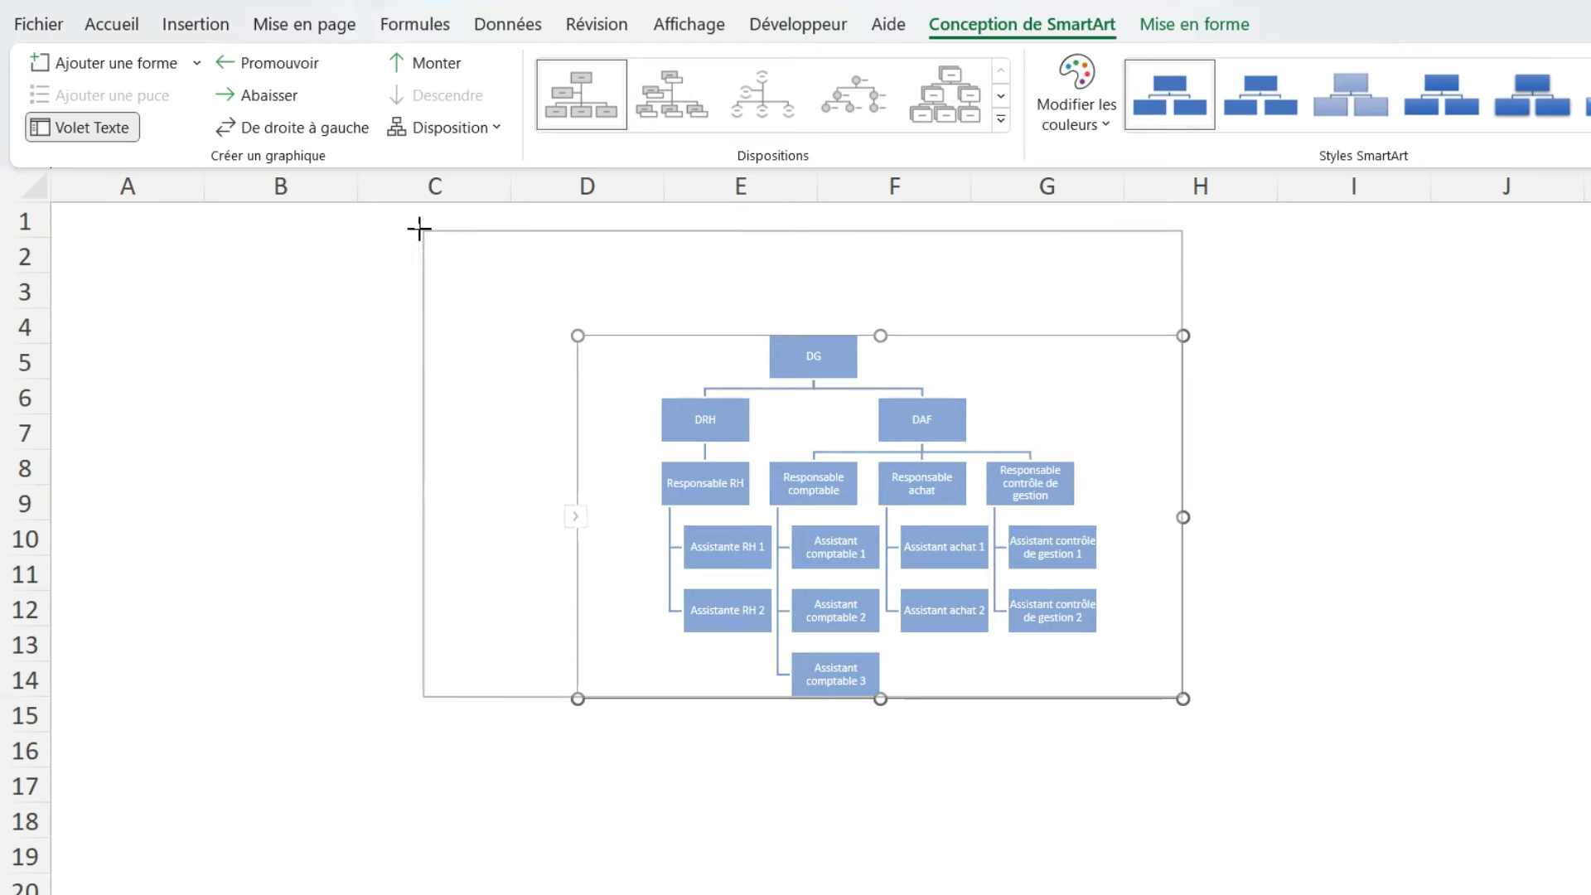
{"action": "left_click_drag", "start_coordinate": [1183, 699], "coordinate": [1314, 829]}
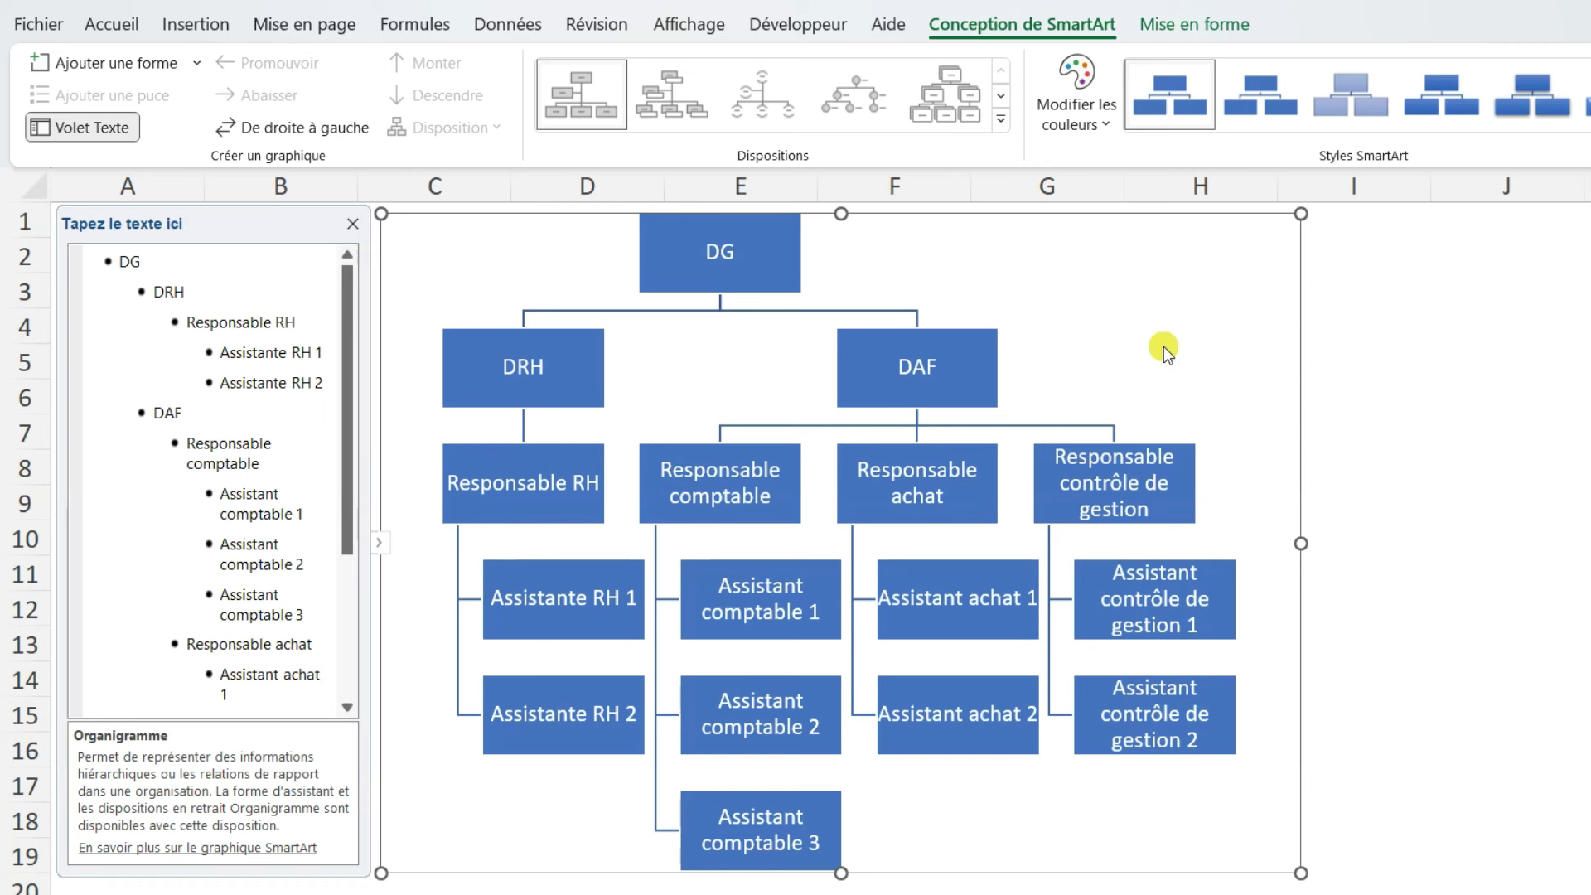
Step: Promote Responsable achat so it sits directly under DG beside DRH and DAF
{"action": "left_click", "coordinate": [788, 245]}
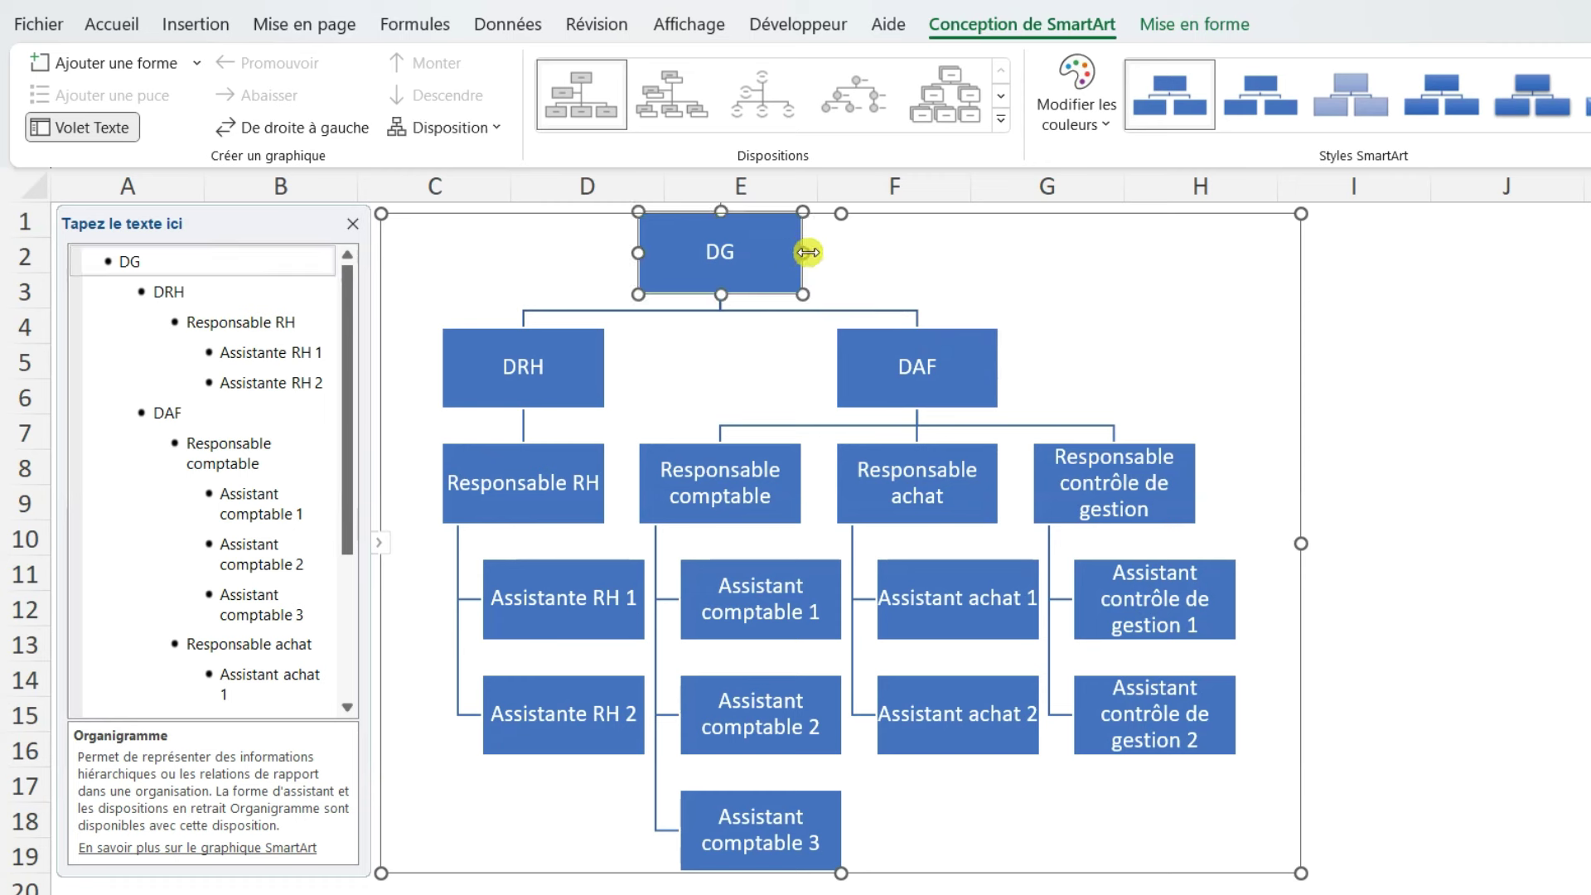
{"action": "left_click", "coordinate": [222, 292]}
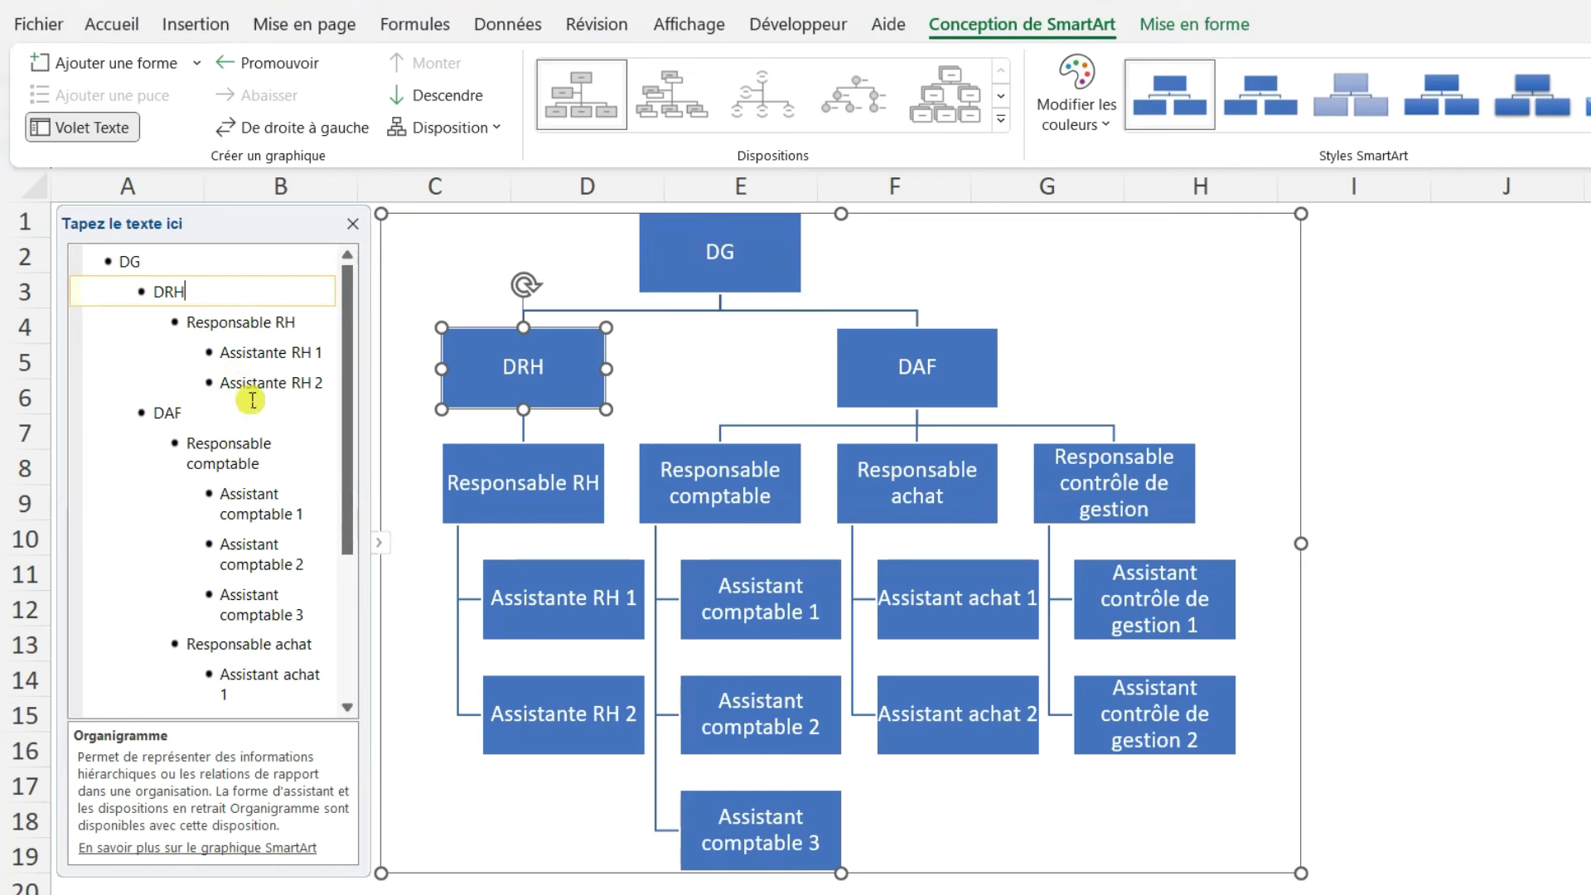
{"action": "left_click", "coordinate": [968, 498]}
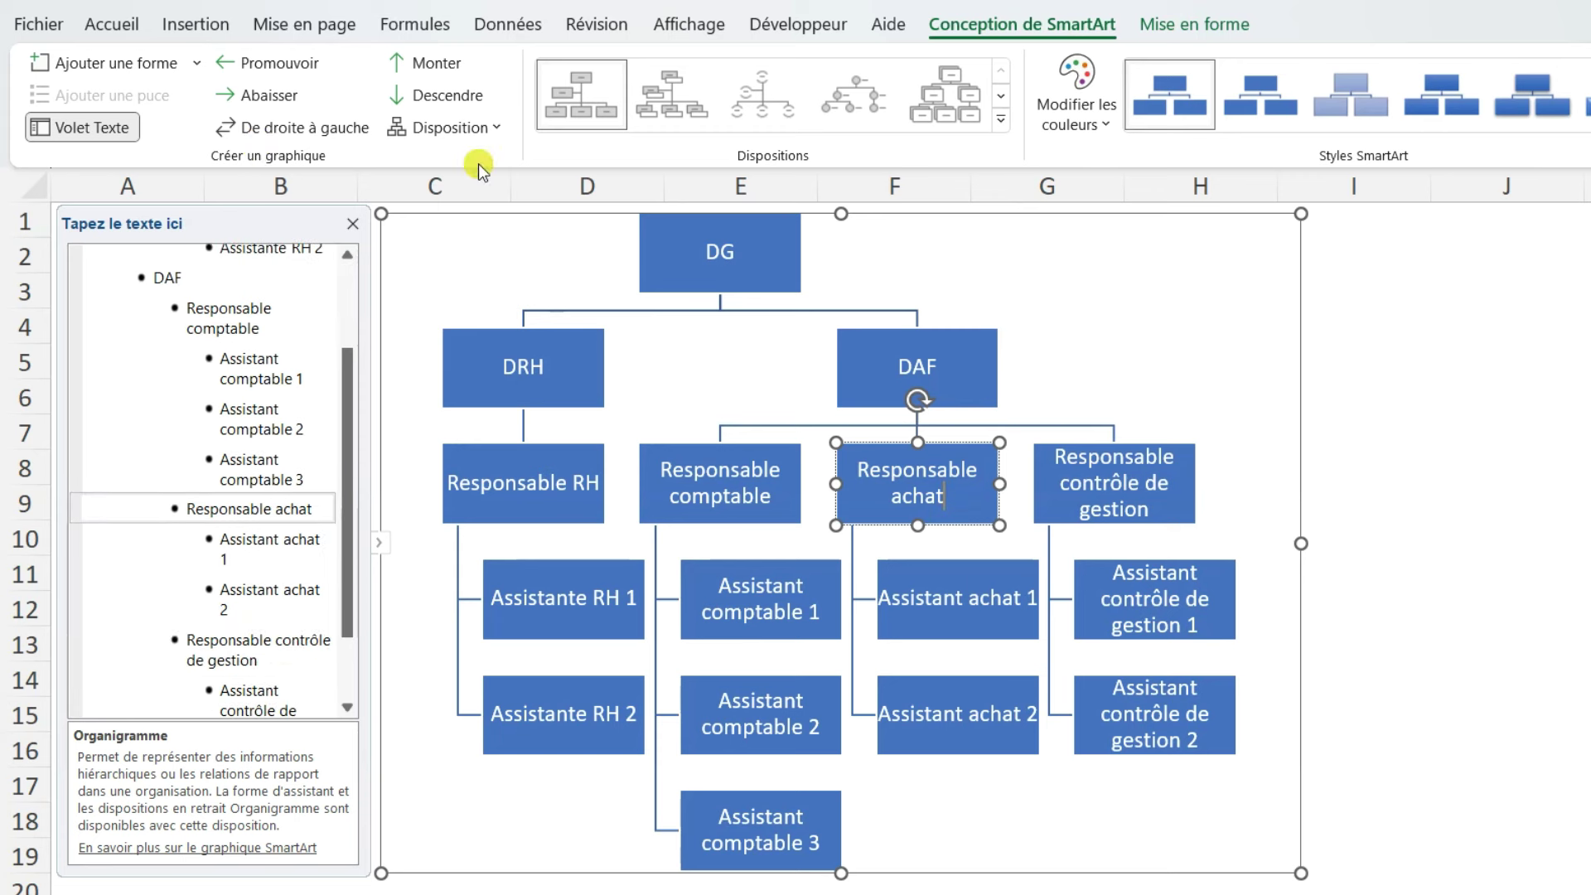
{"action": "left_click", "coordinate": [448, 67]}
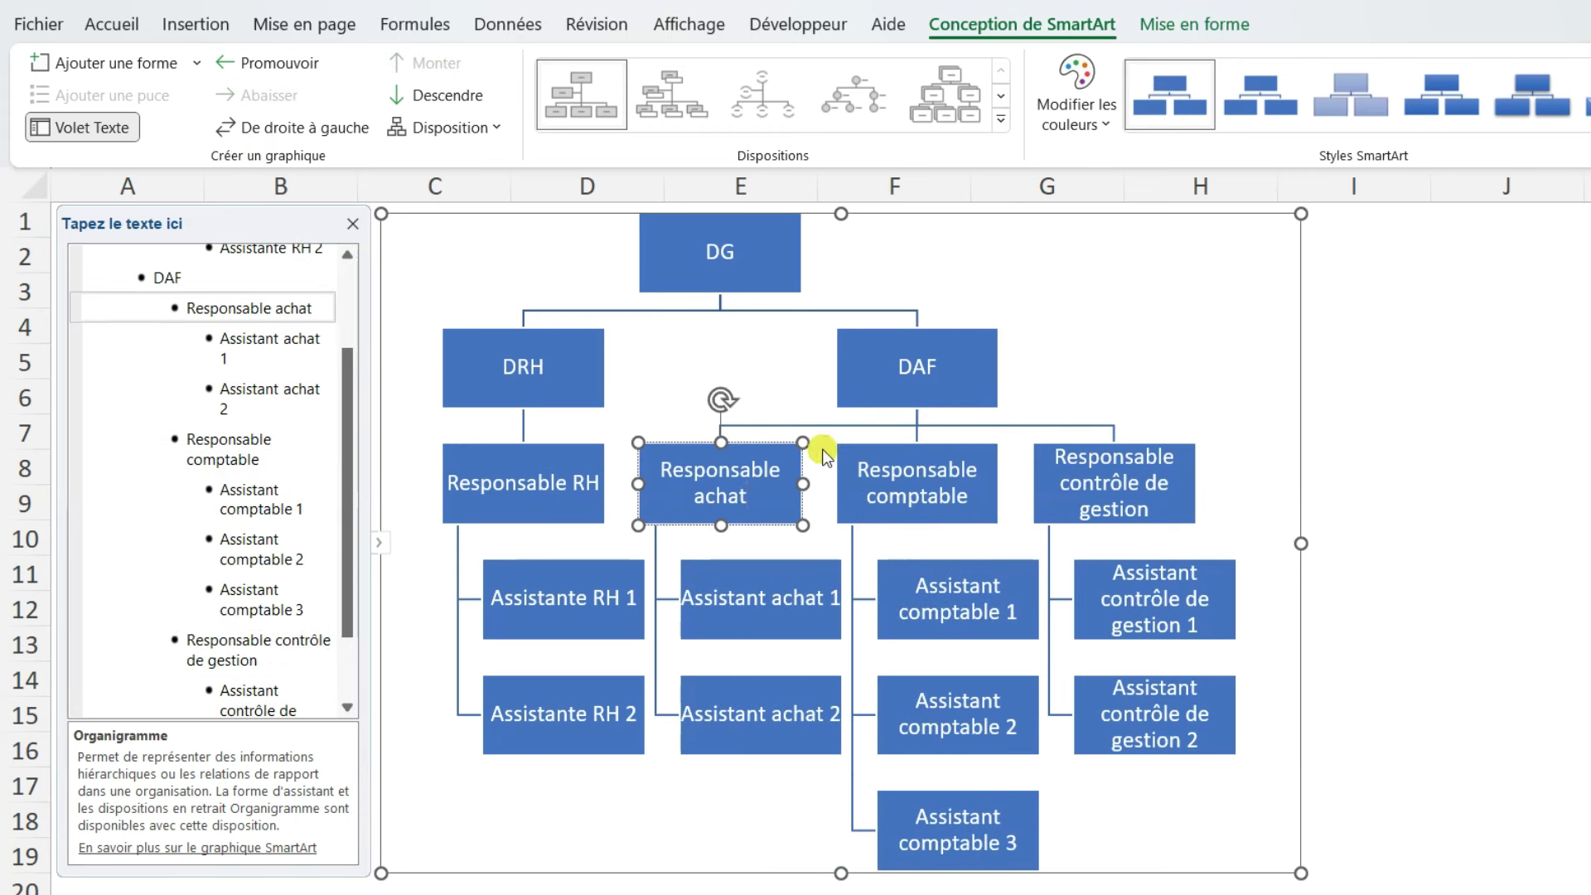
{"action": "left_click", "coordinate": [458, 103]}
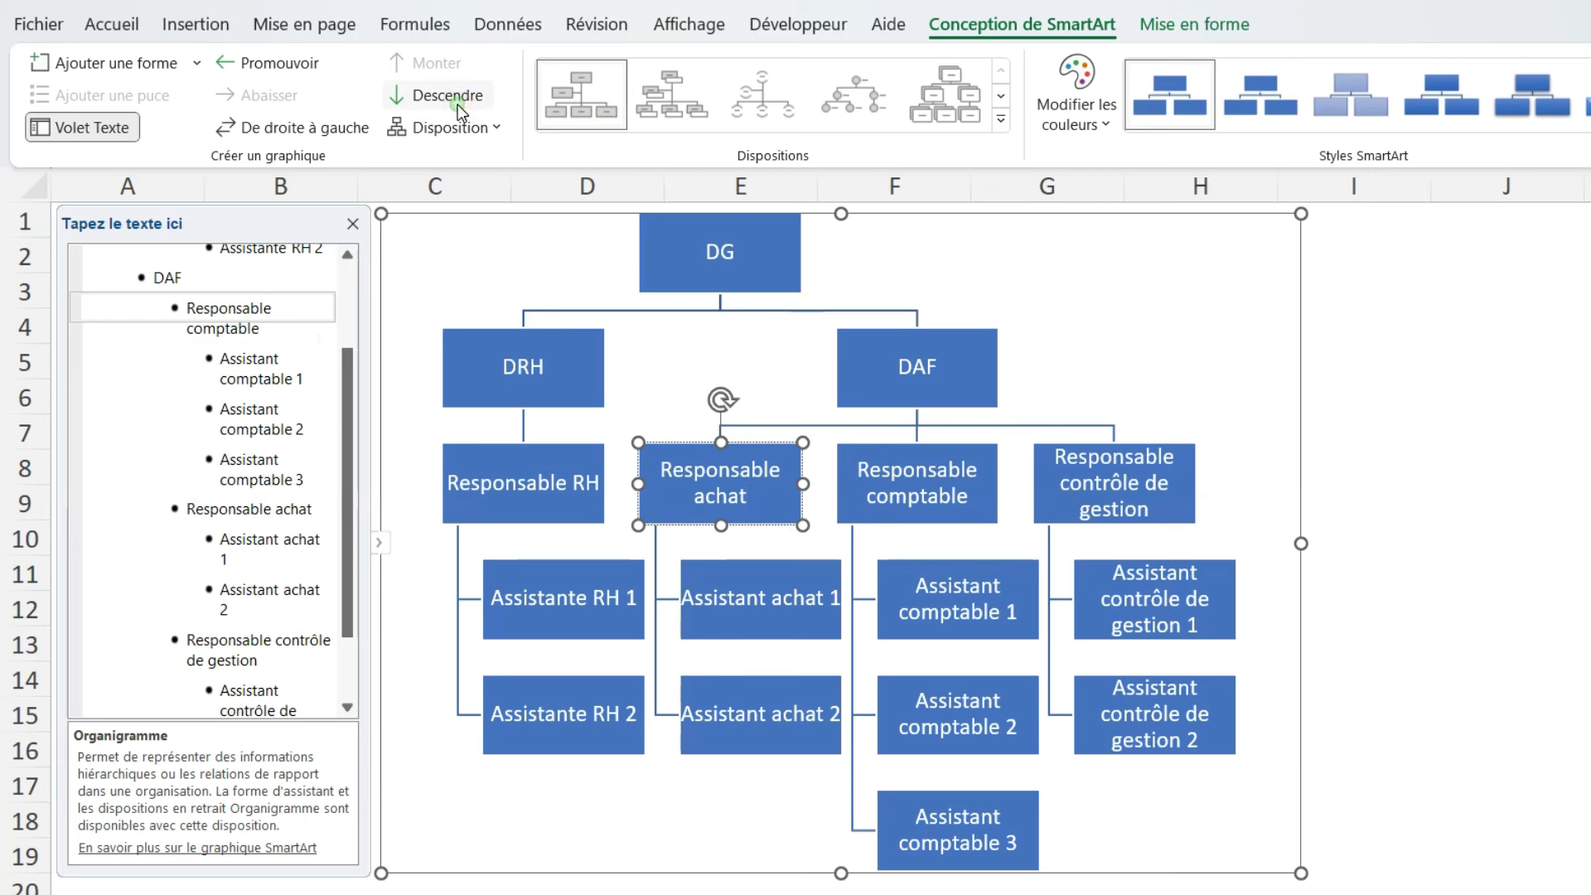
{"action": "left_click", "coordinate": [950, 469]}
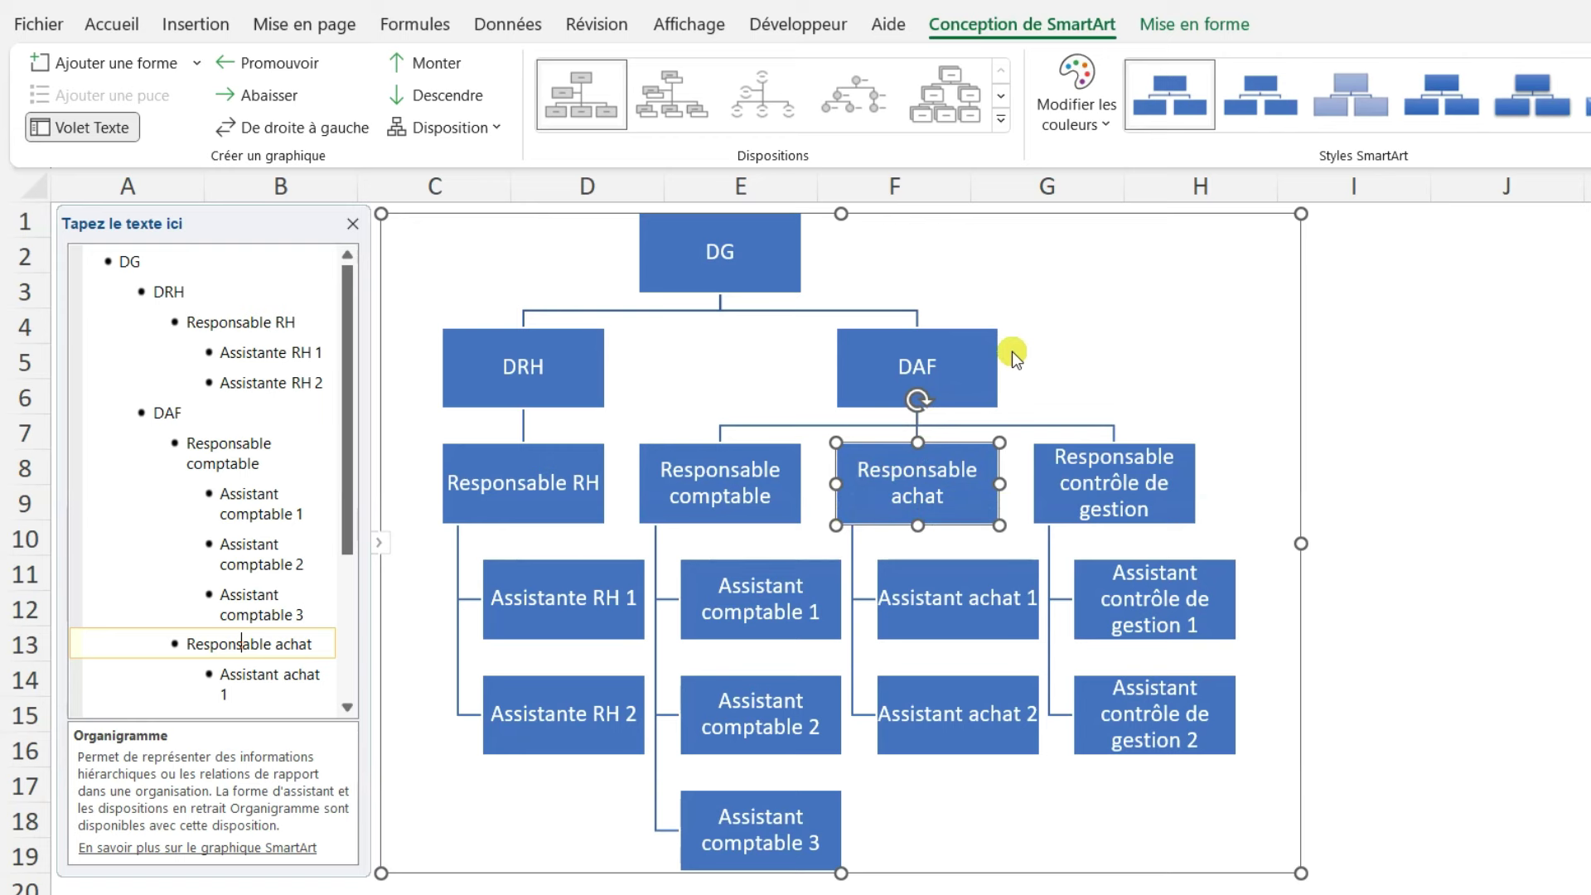
{"action": "left_click", "coordinate": [287, 68]}
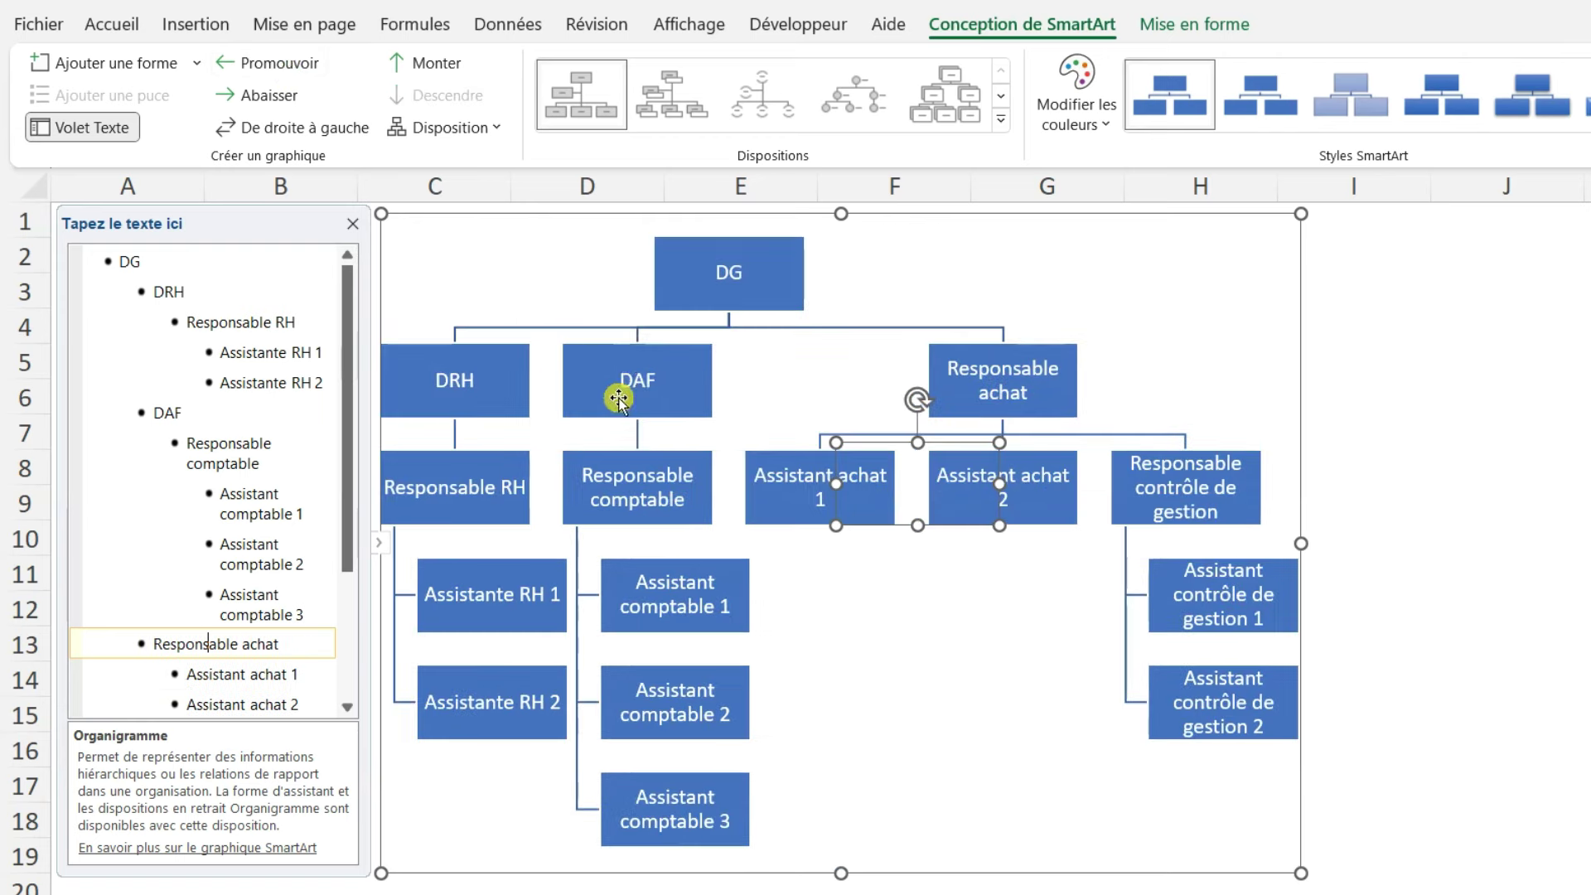
{"action": "key", "text": "Tab"}
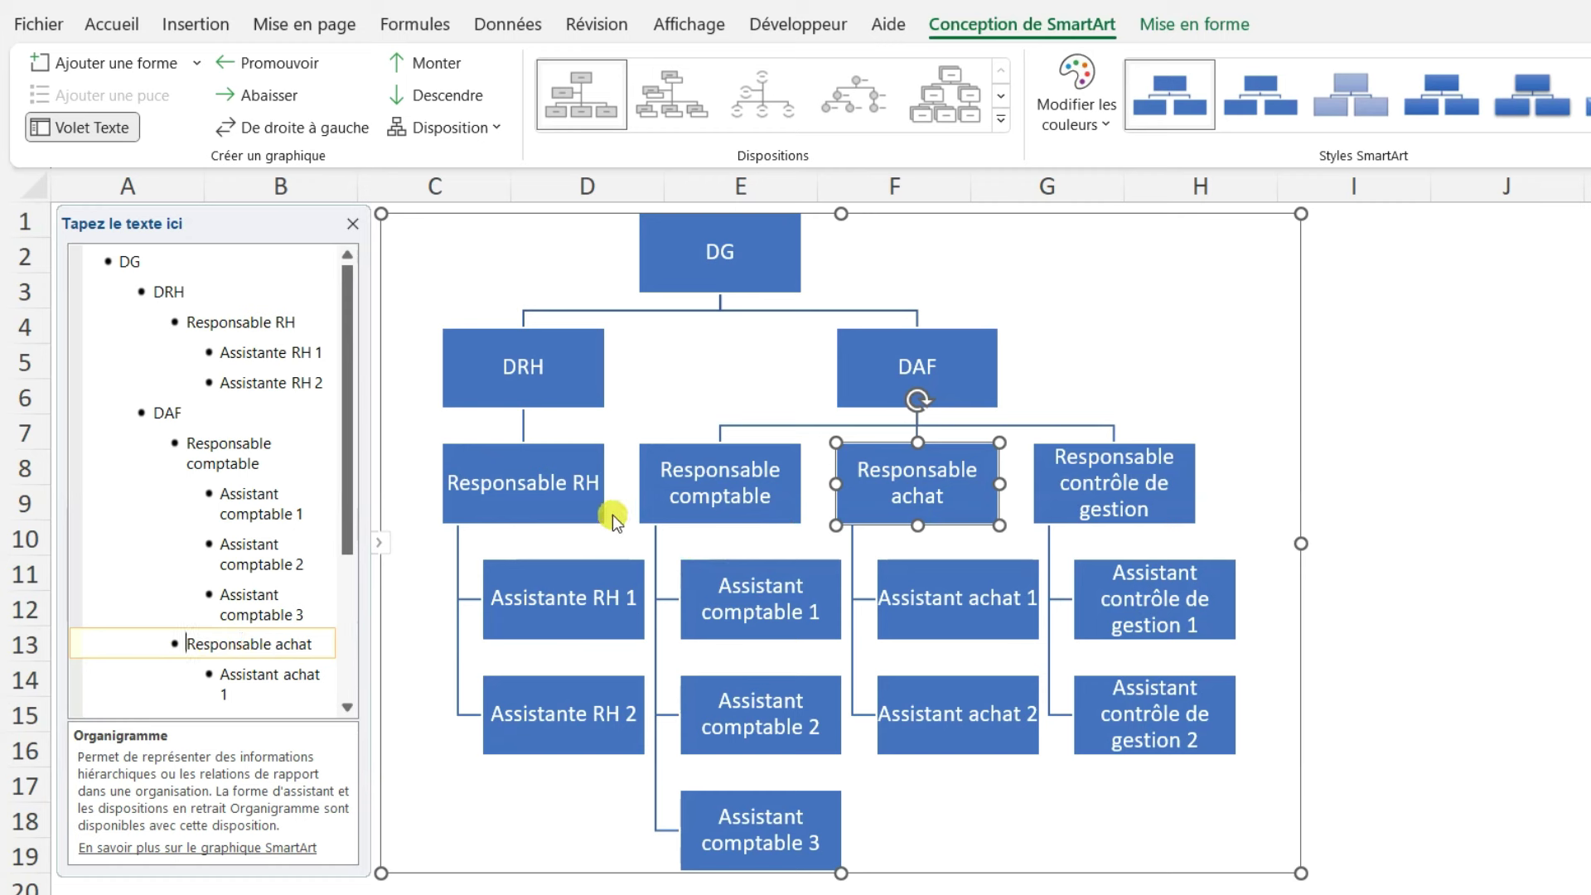
{"action": "key", "text": "BackSpace"}
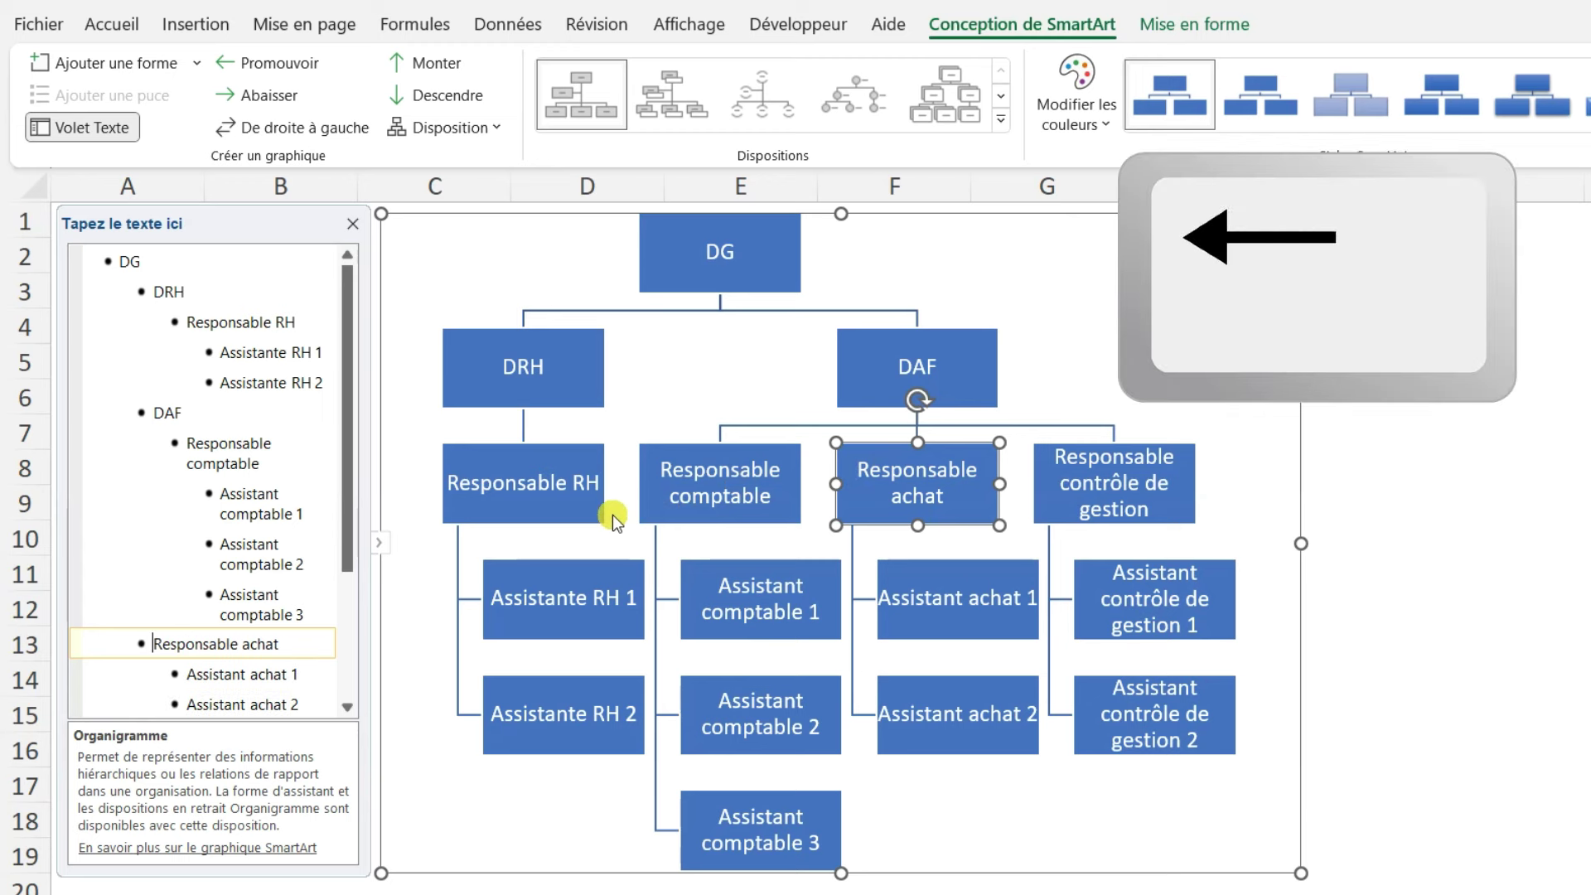
{"action": "key", "text": "Tab"}
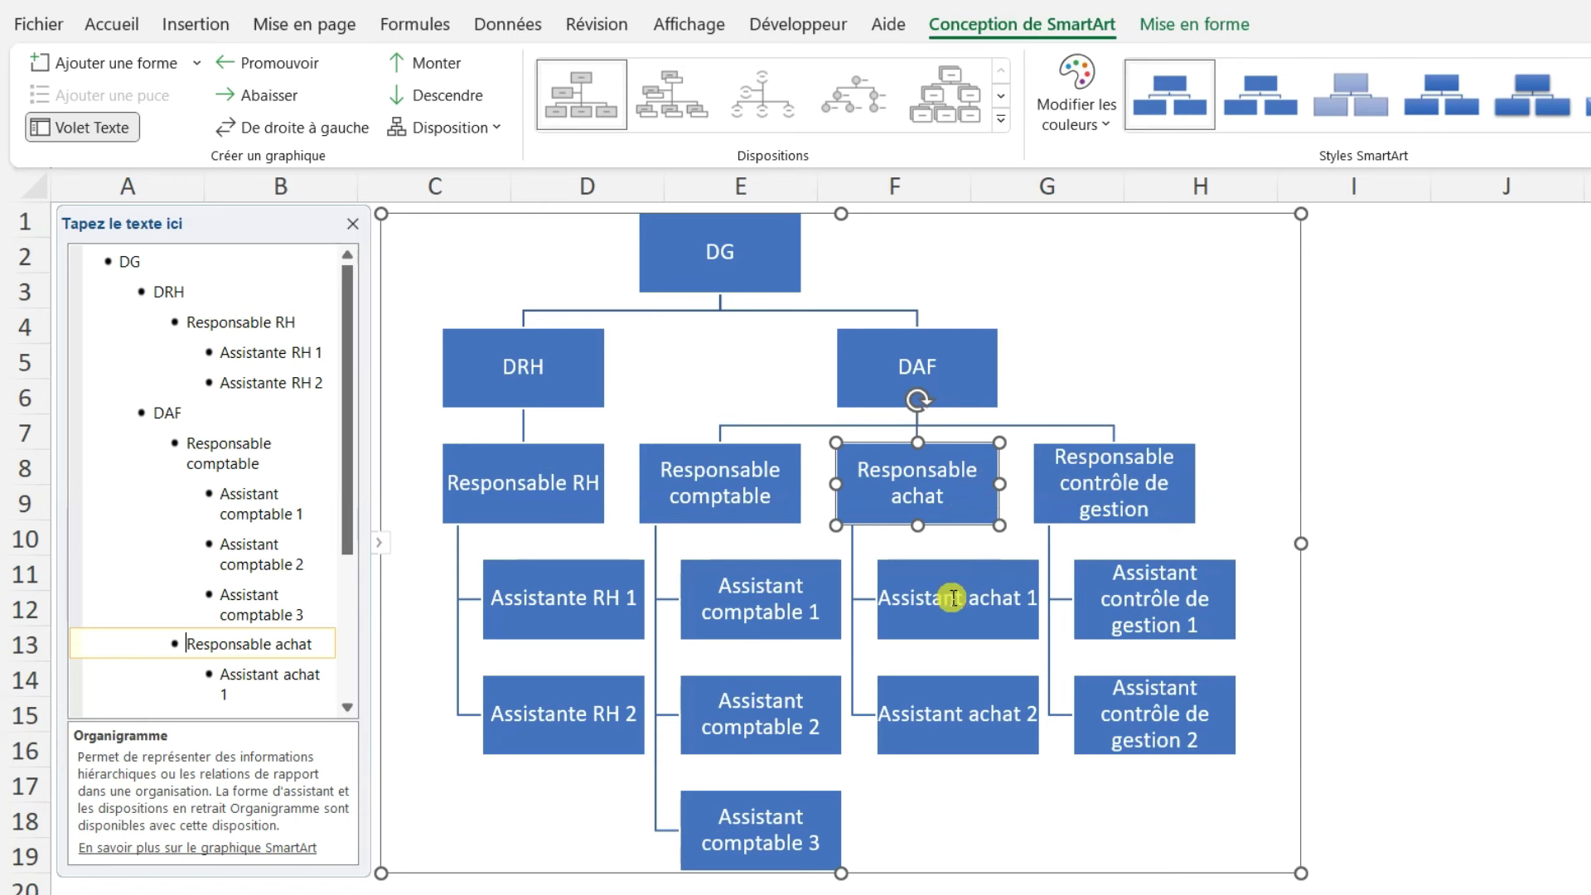
{"action": "left_click", "coordinate": [284, 106]}
{"action": "key", "text": "ctrl+z"}
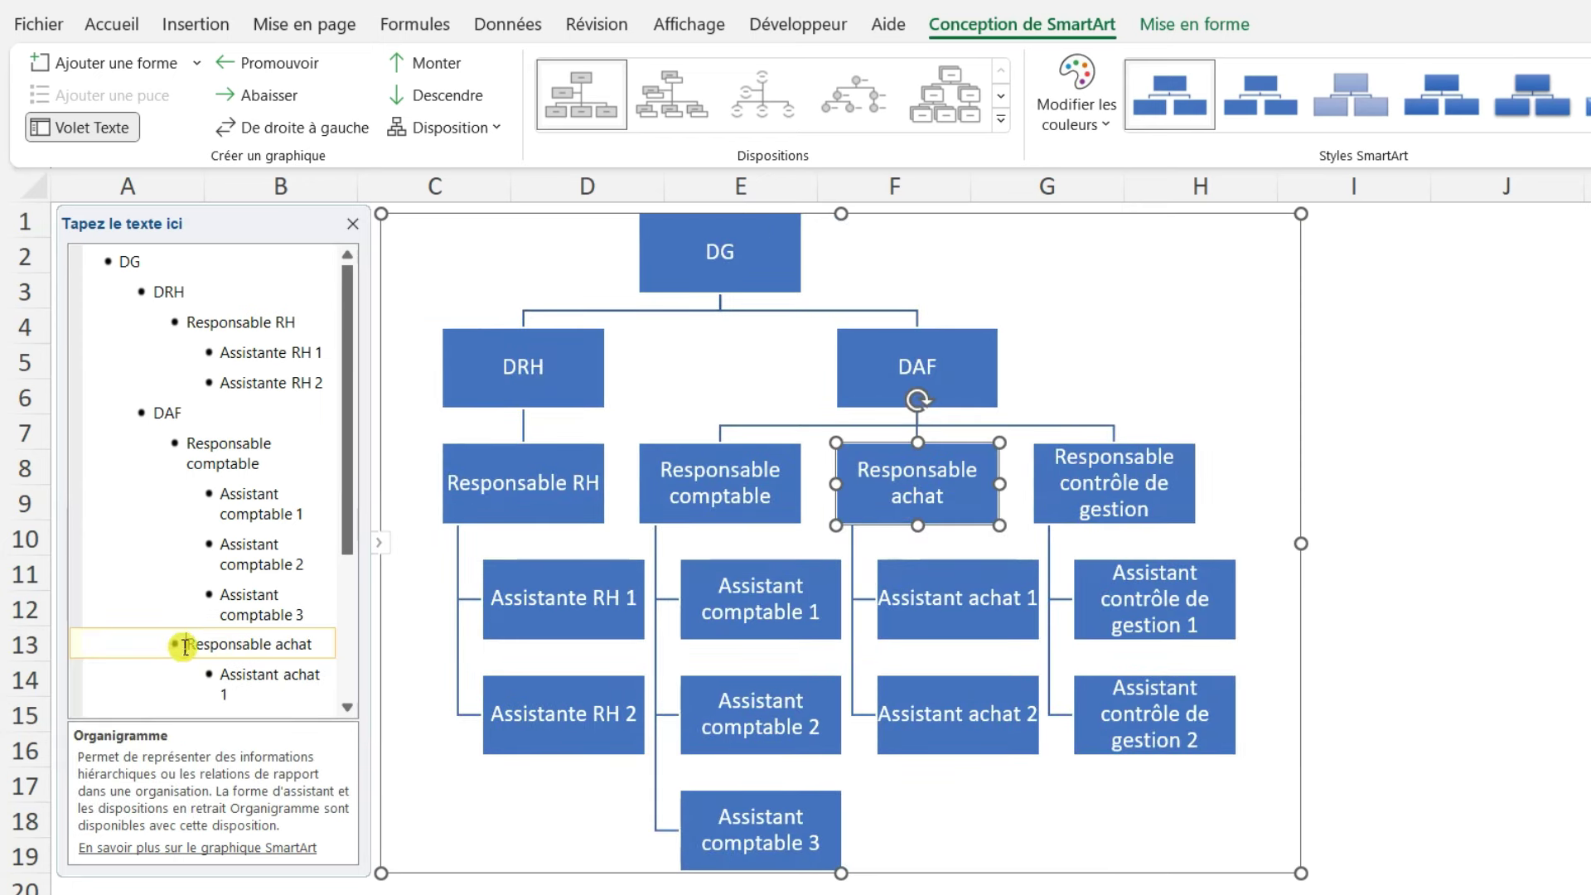
{"action": "left_click", "coordinate": [185, 644]}
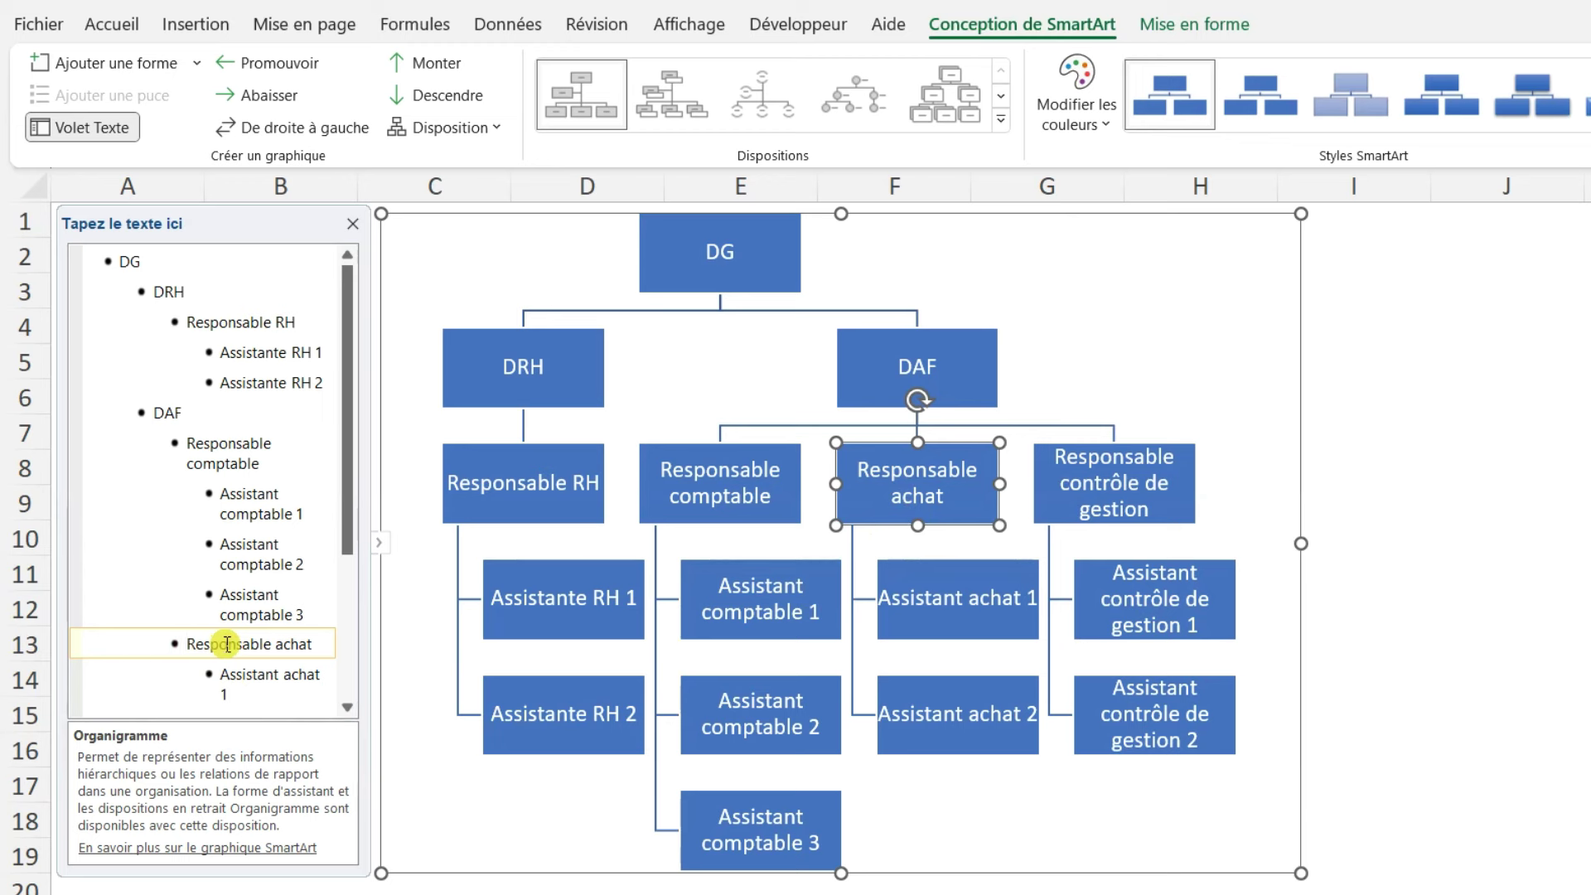
{"action": "key", "text": "Tab"}
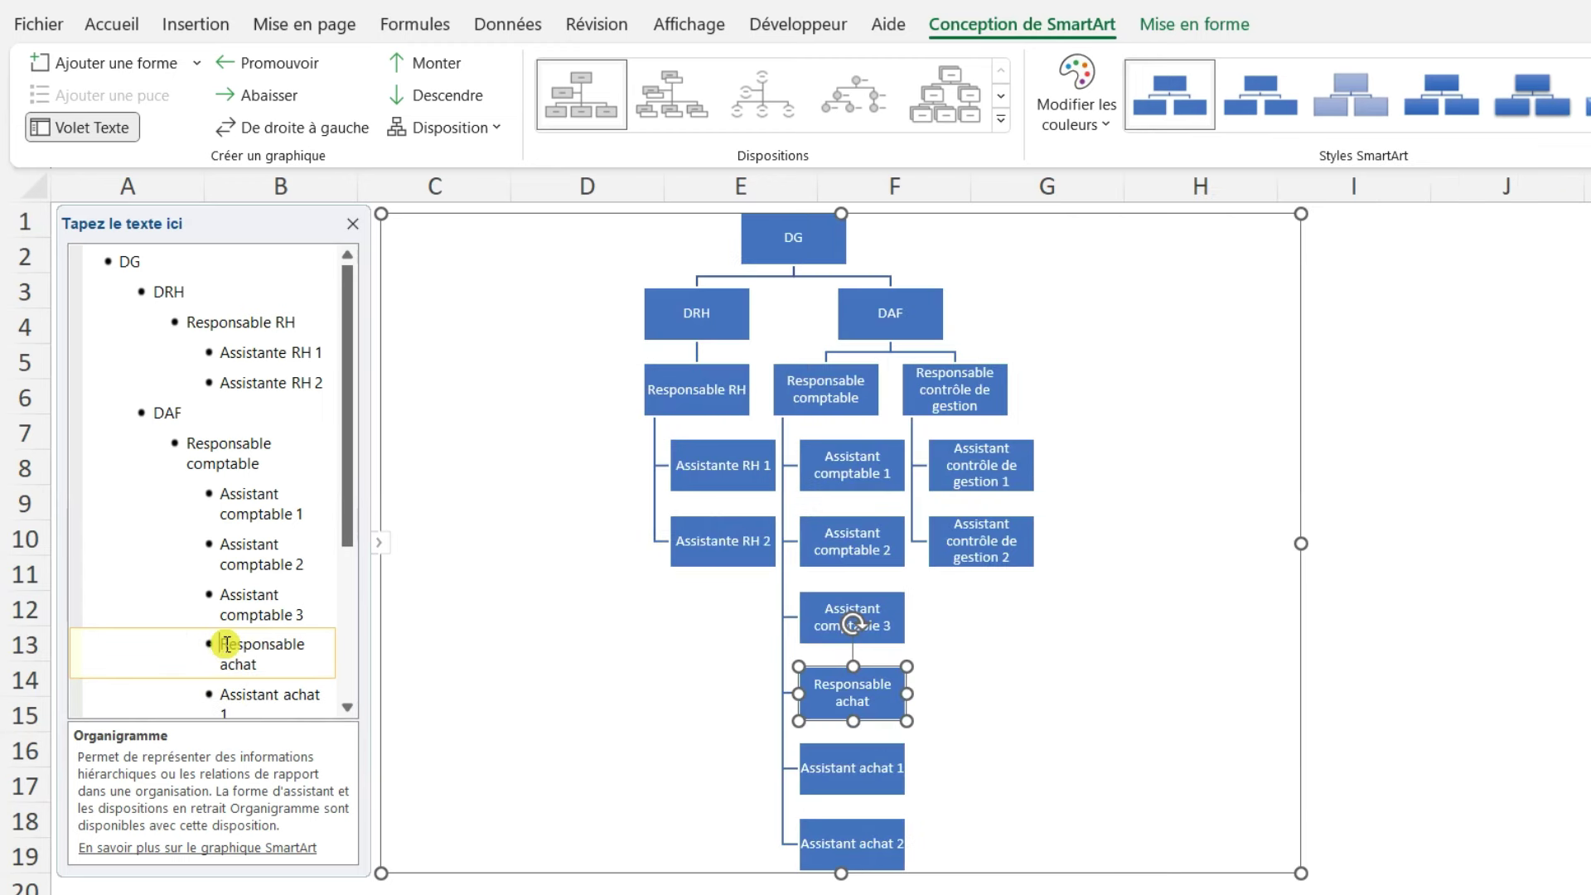
{"action": "key", "text": "ctrl+z"}
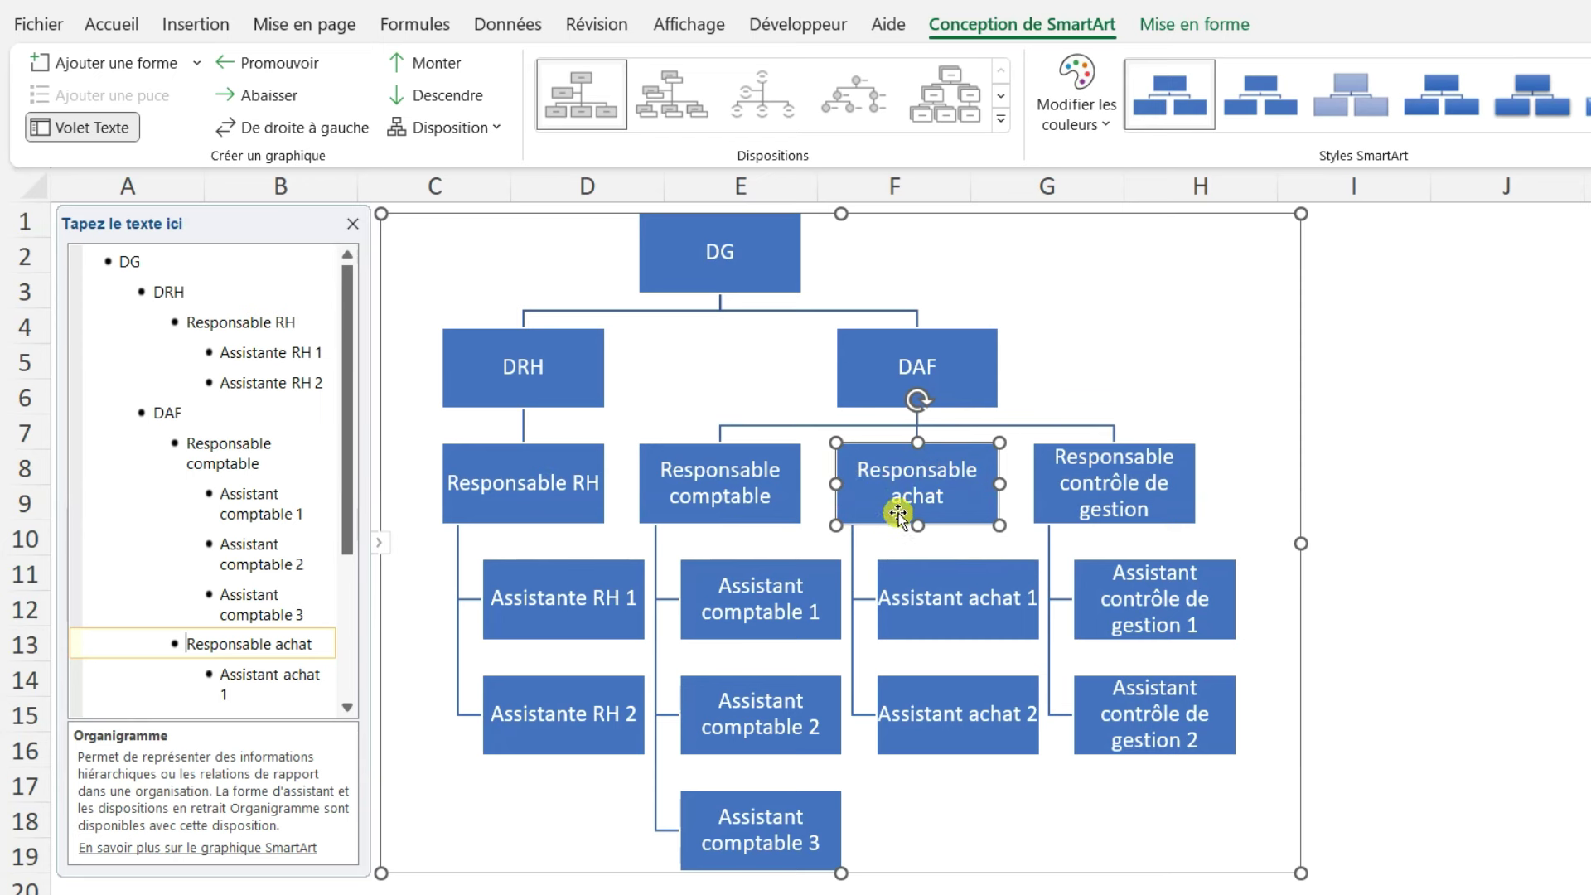
{"action": "key", "text": "shift+Tab"}
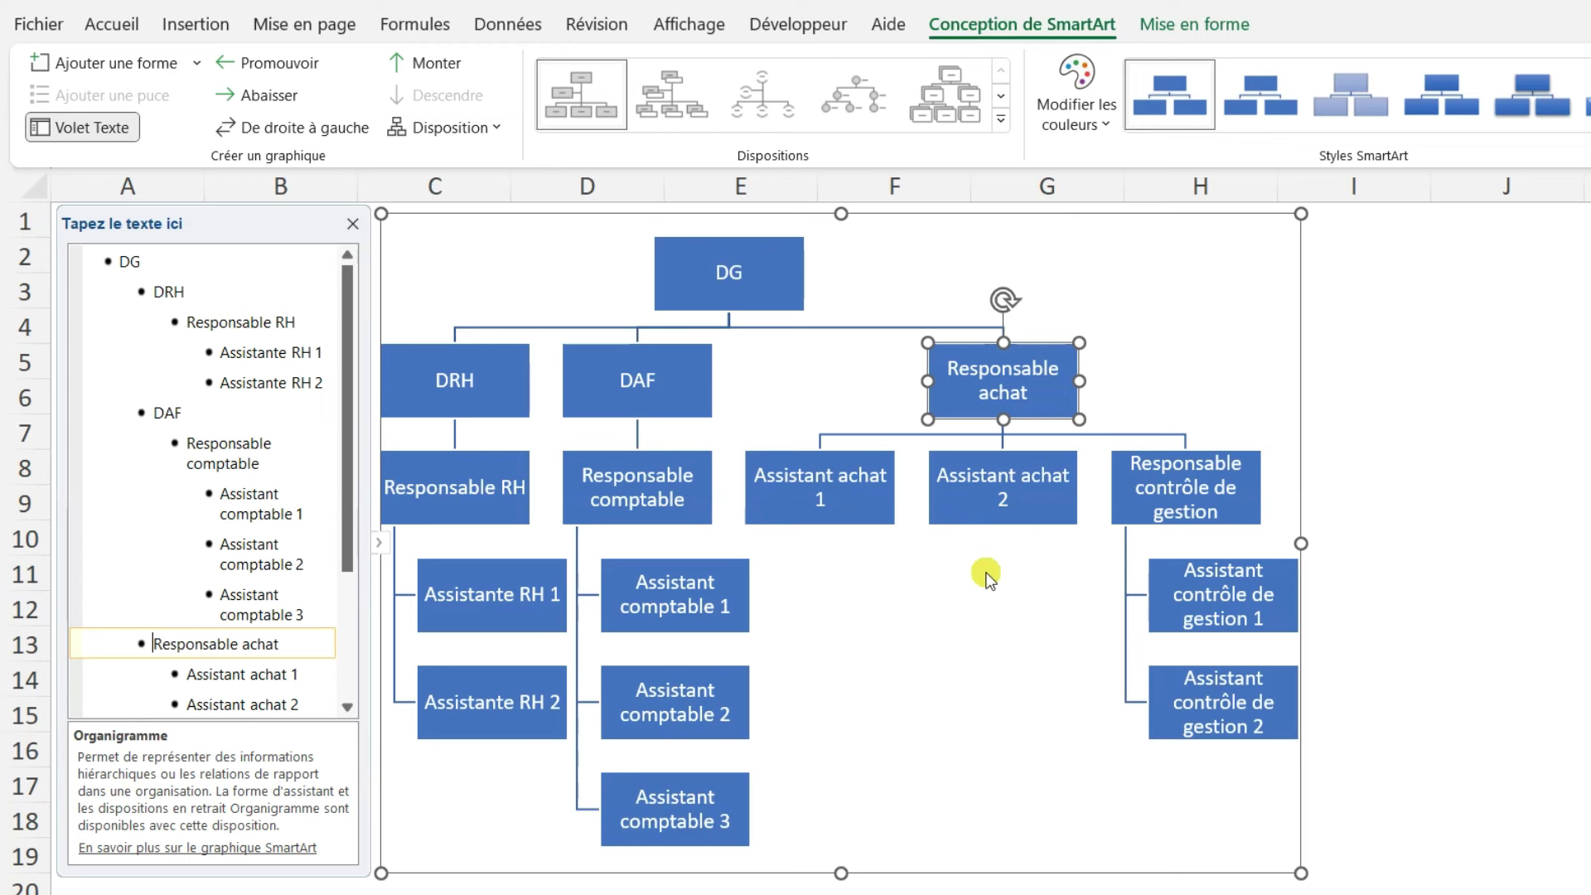
{"action": "key", "text": "Tab"}
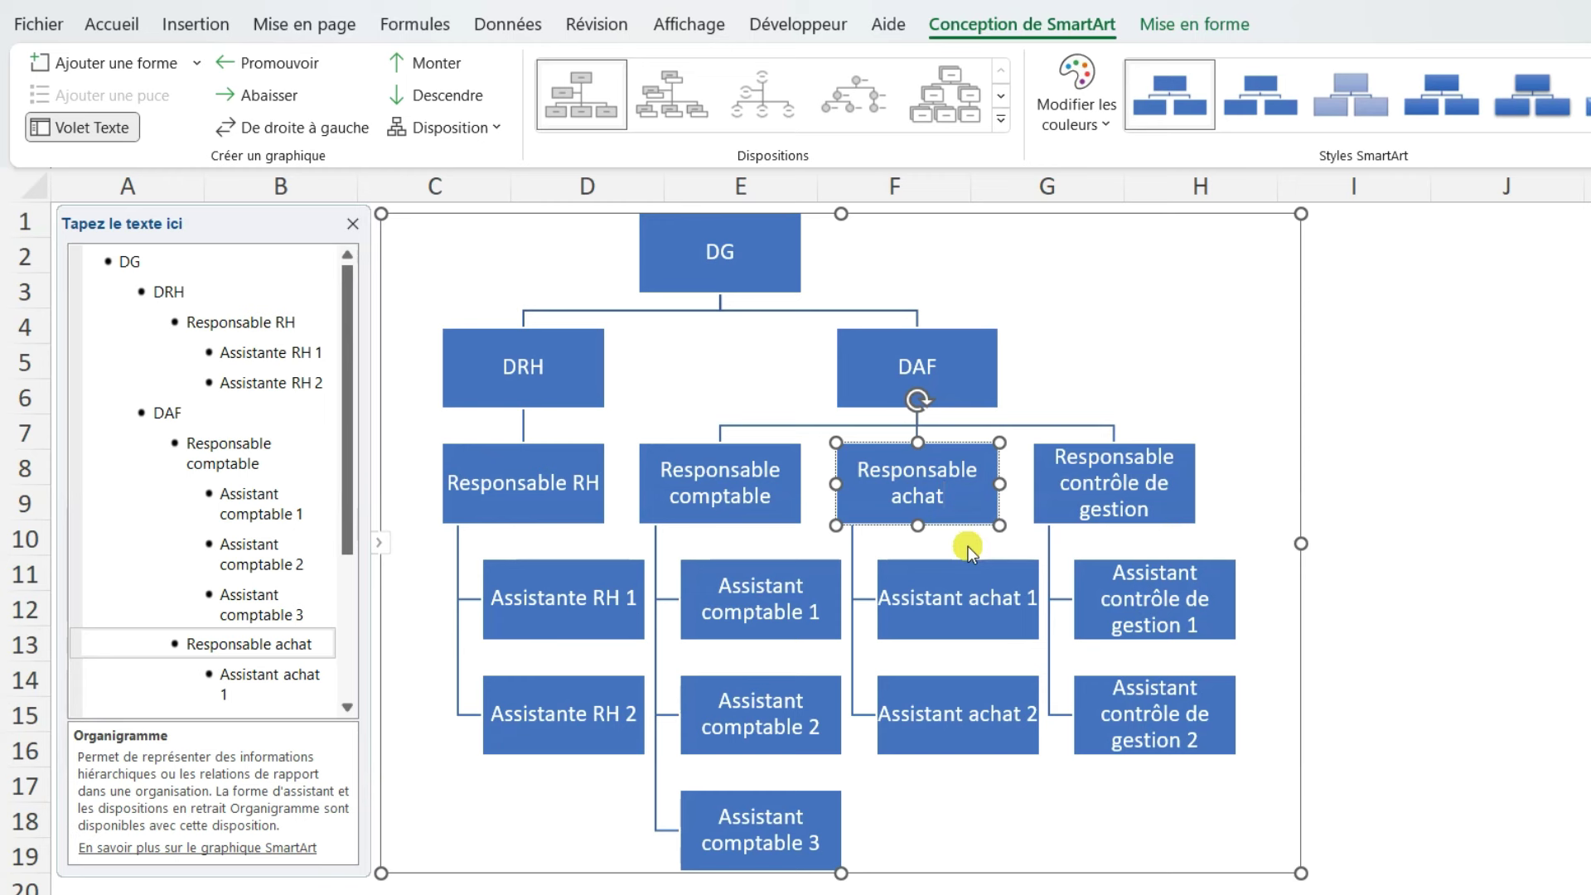
{"action": "key", "text": "ctrl"}
{"action": "left_click", "coordinate": [792, 489]}
{"action": "left_click", "coordinate": [977, 498], "text": "ctrl"}
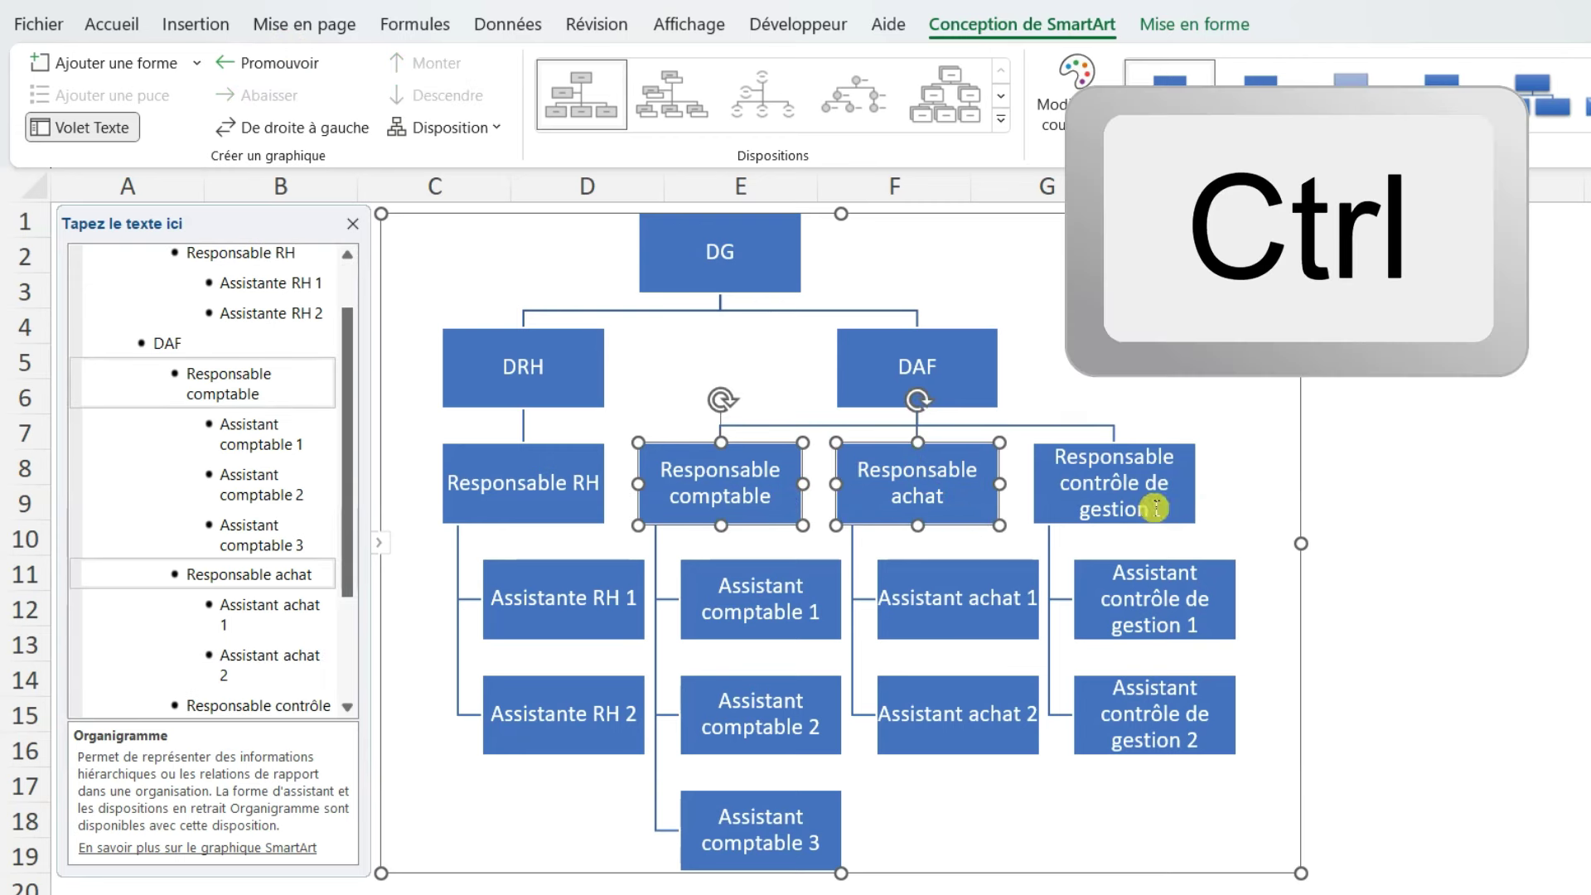
{"action": "left_click", "coordinate": [1156, 504], "text": "ctrl"}
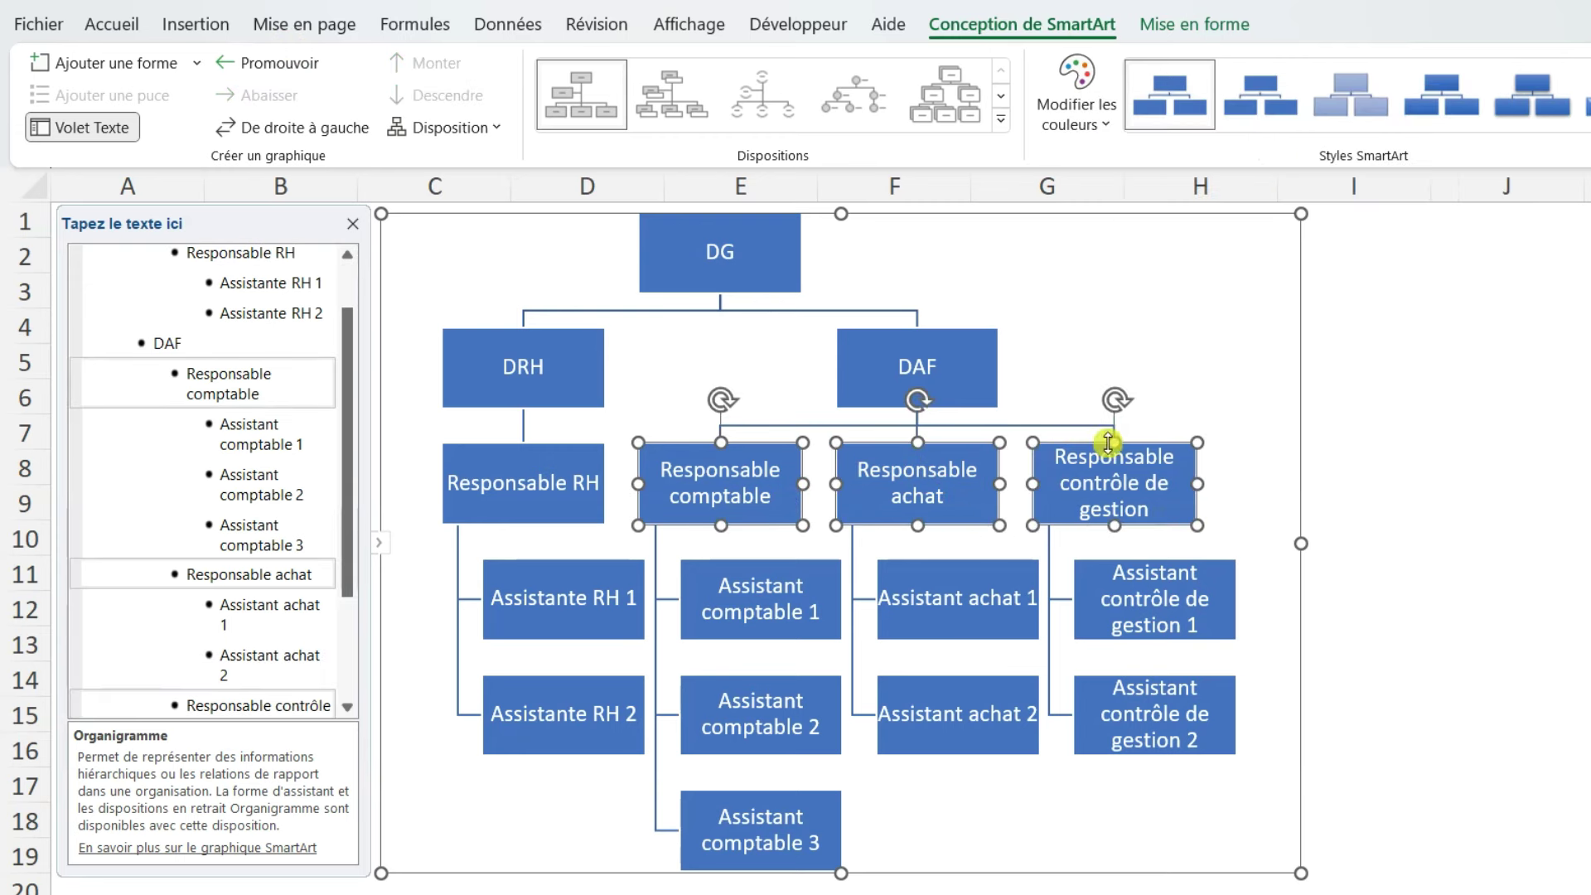
{"action": "left_click", "coordinate": [286, 68]}
{"action": "left_click", "coordinate": [702, 667]}
{"action": "key", "text": "ctrl+z"}
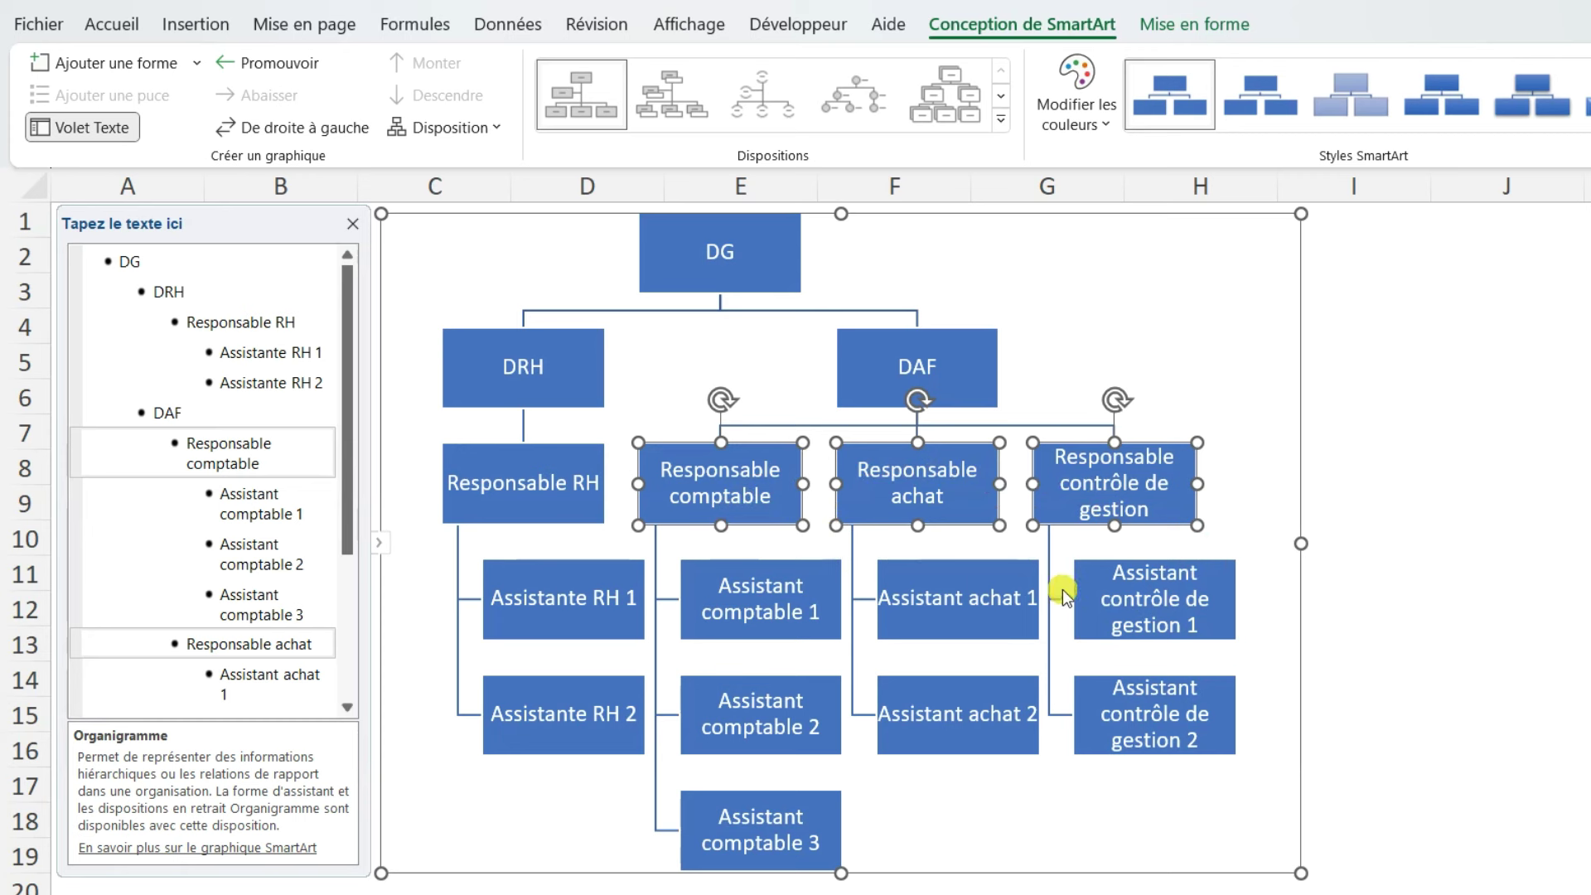
{"action": "key", "text": "Escape"}
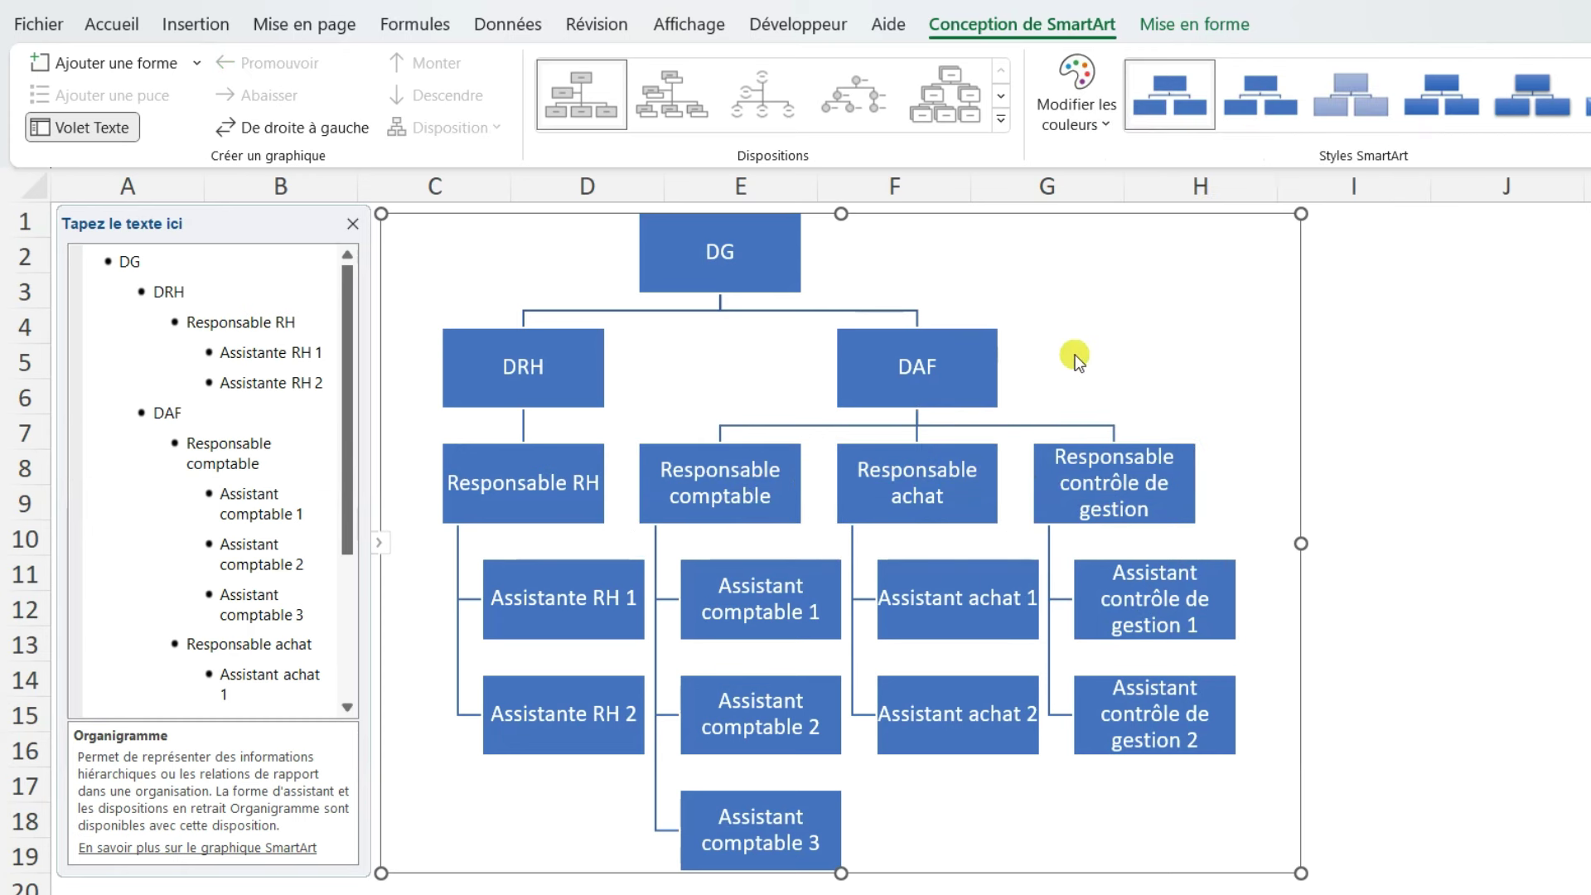
{"action": "left_click", "coordinate": [978, 355]}
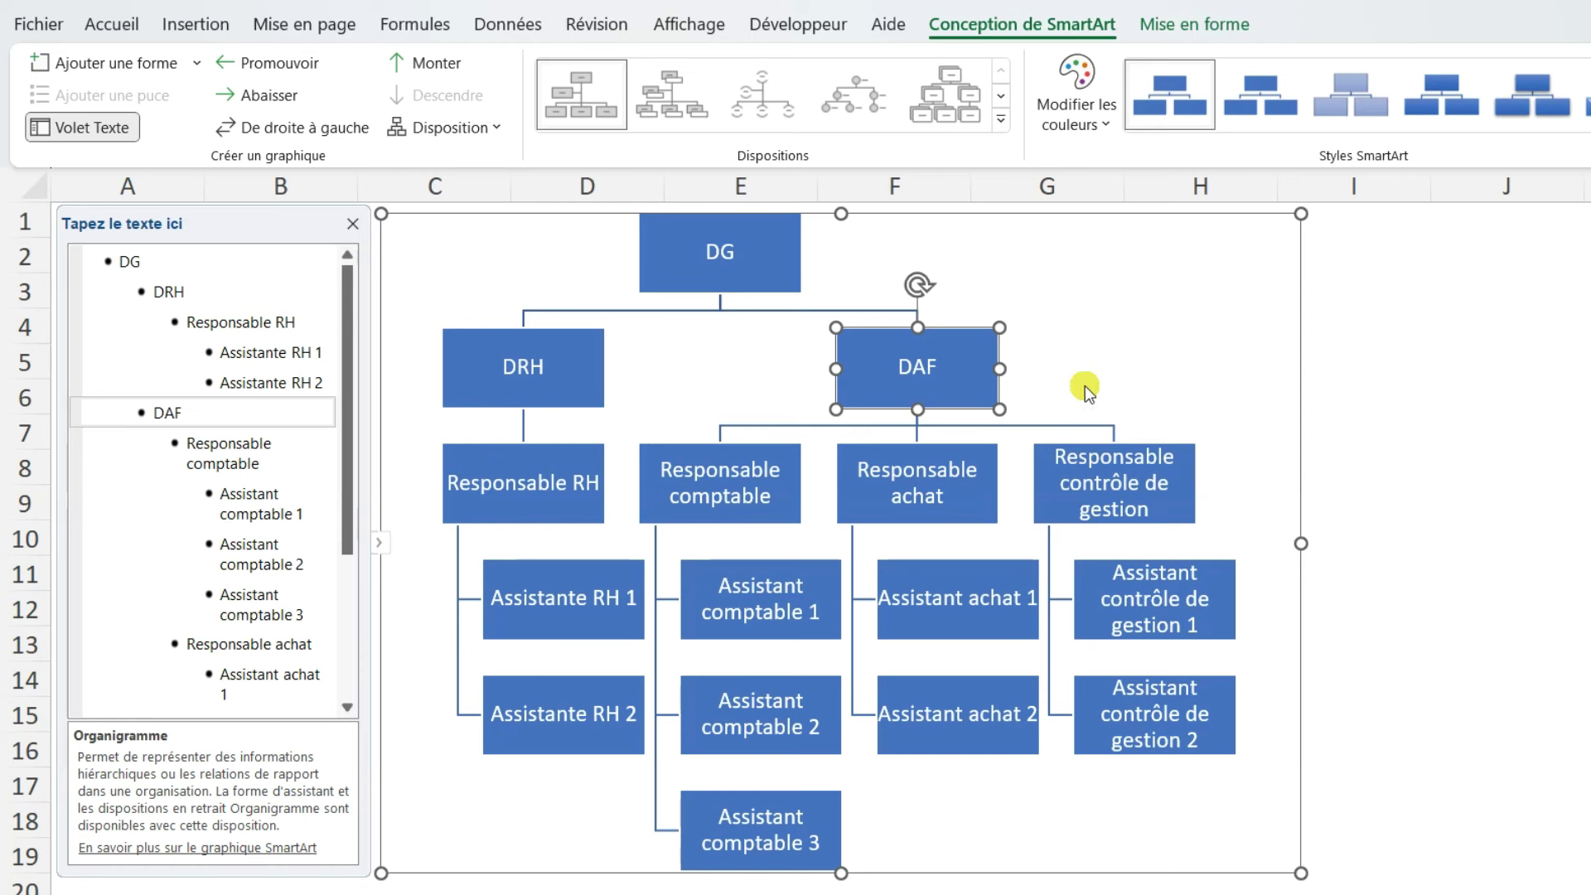
{"action": "left_click", "coordinate": [196, 63]}
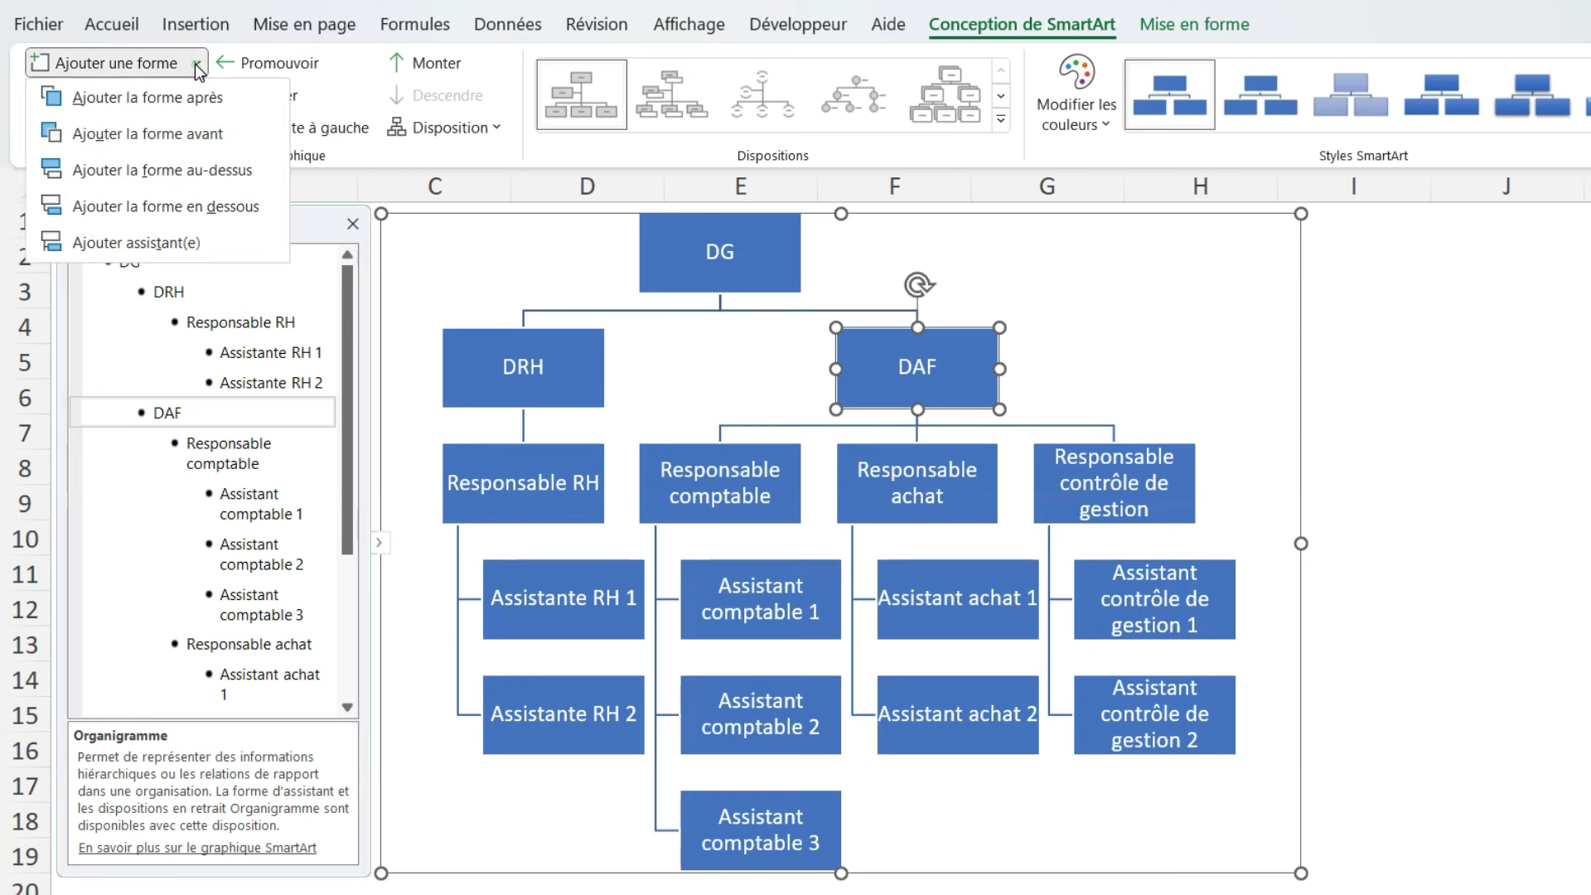
{"action": "left_click", "coordinate": [245, 102]}
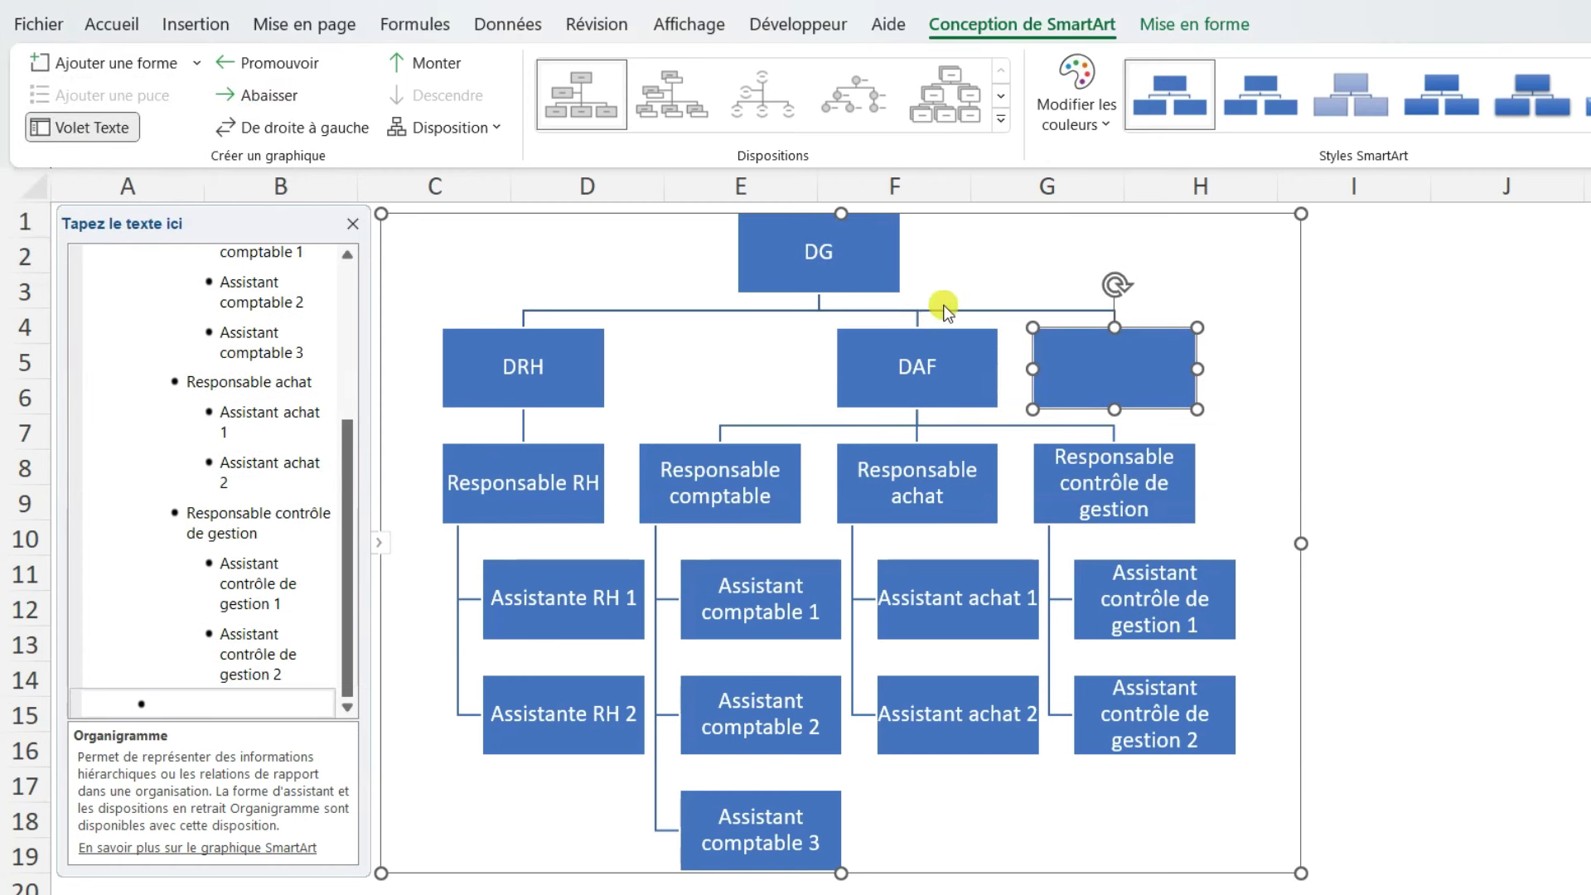
{"action": "key", "text": "ctrl+z"}
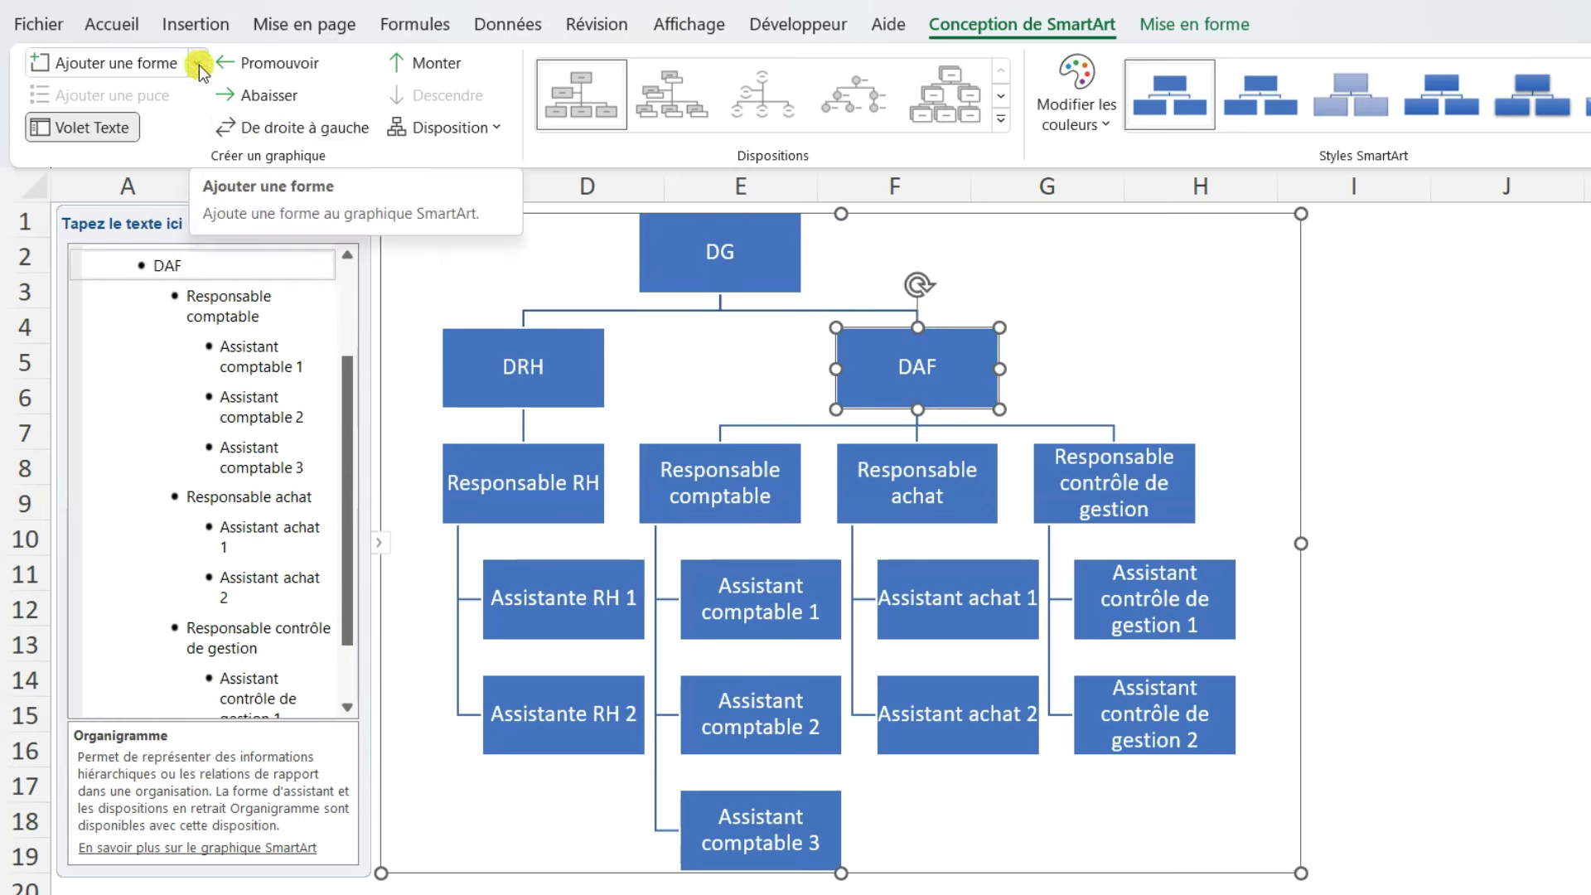
{"action": "left_click", "coordinate": [197, 66]}
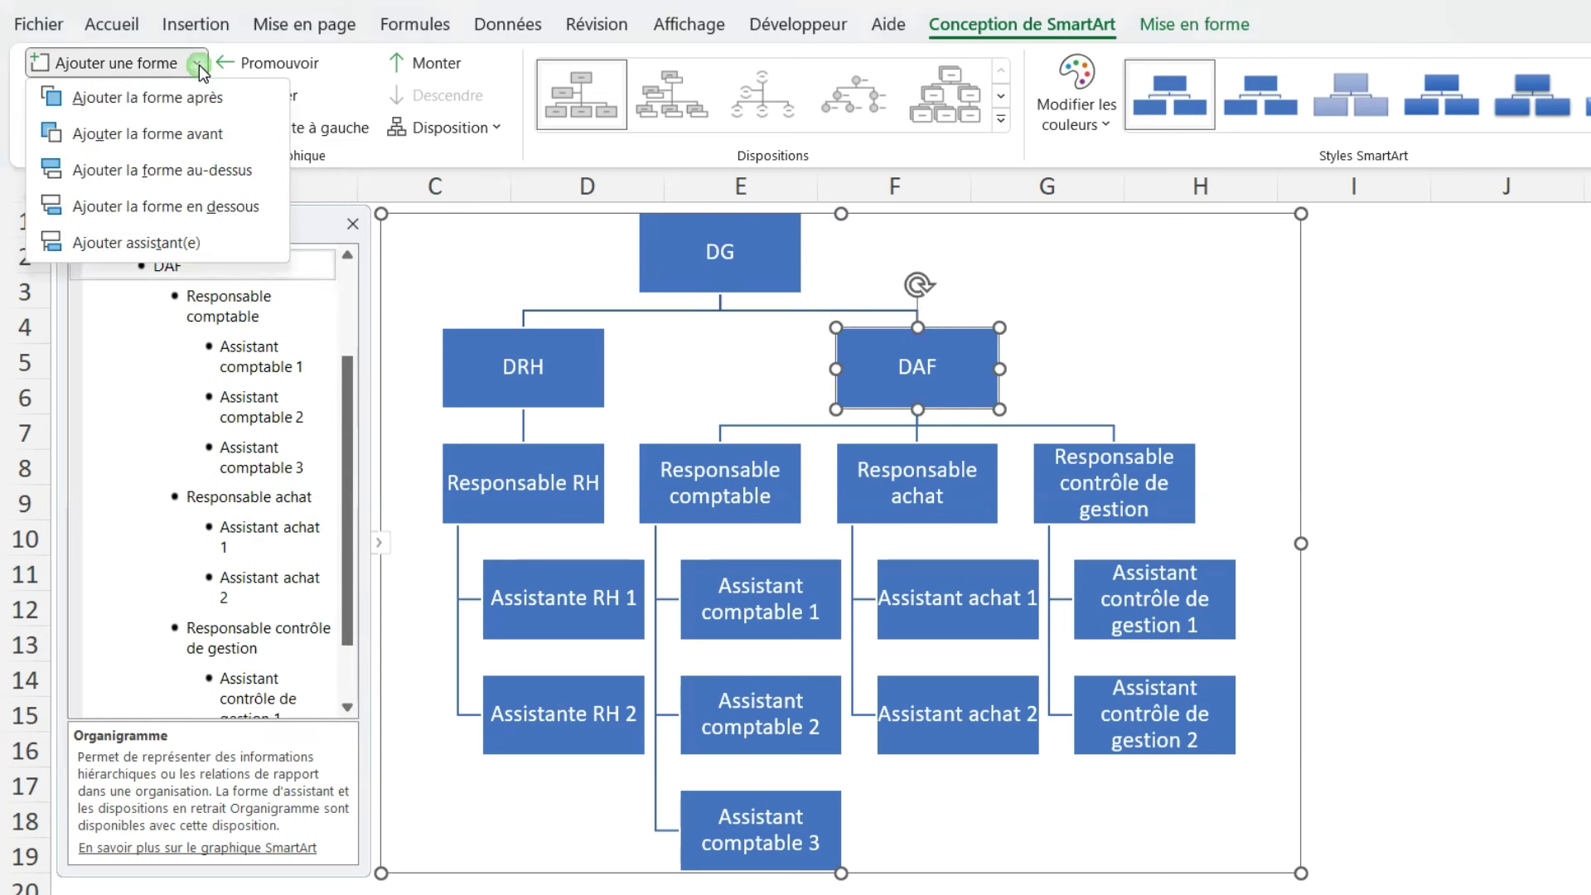
{"action": "left_click", "coordinate": [248, 135]}
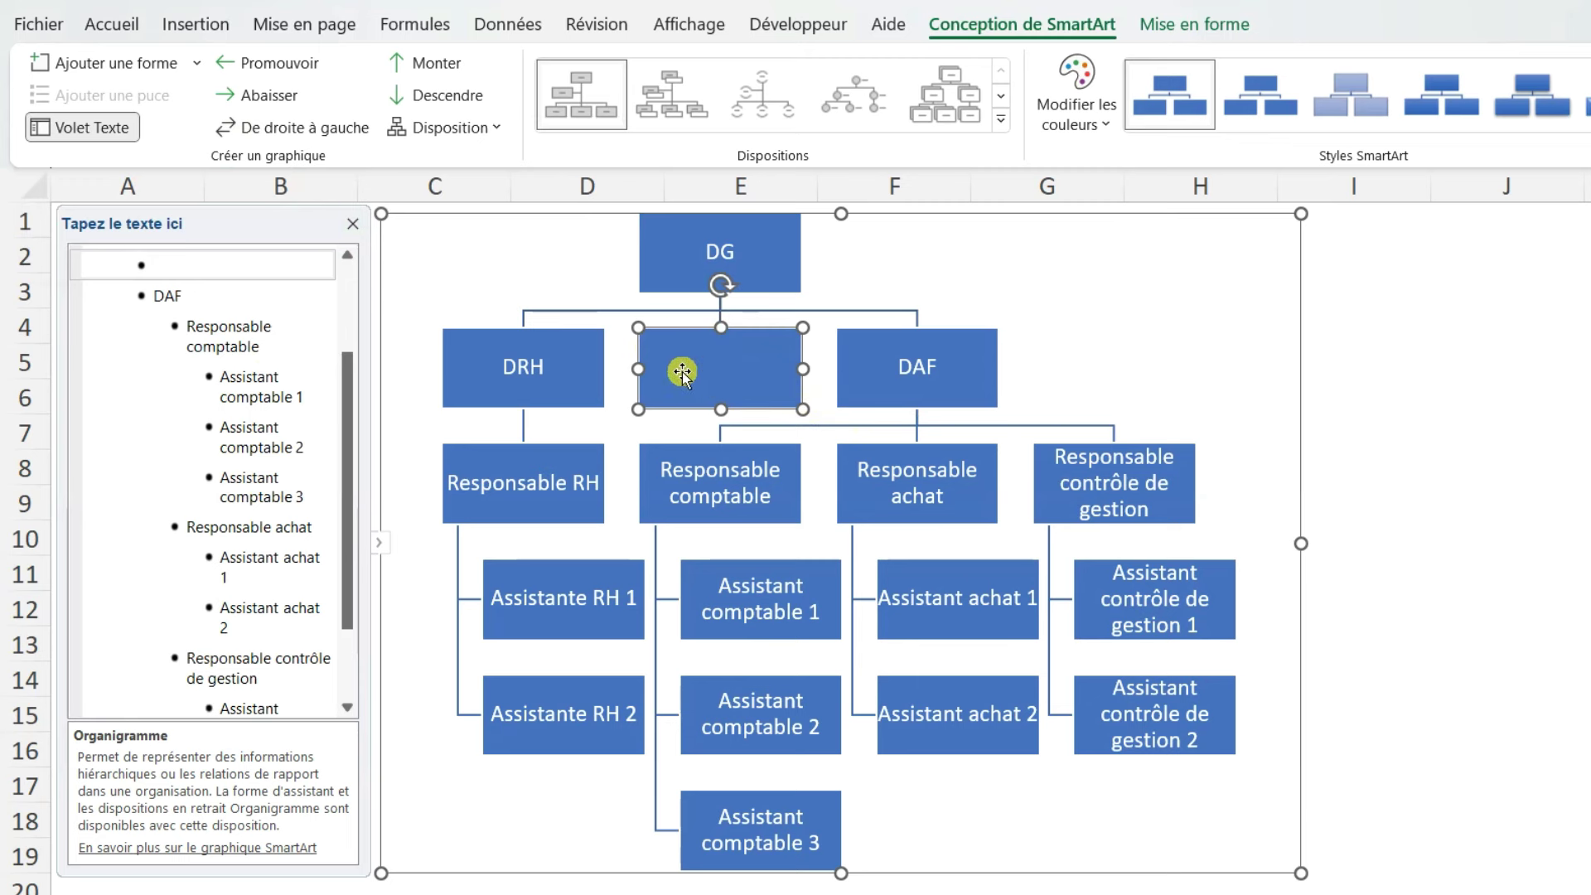
{"action": "key", "text": "ctrl+z"}
{"action": "left_click", "coordinate": [196, 65]}
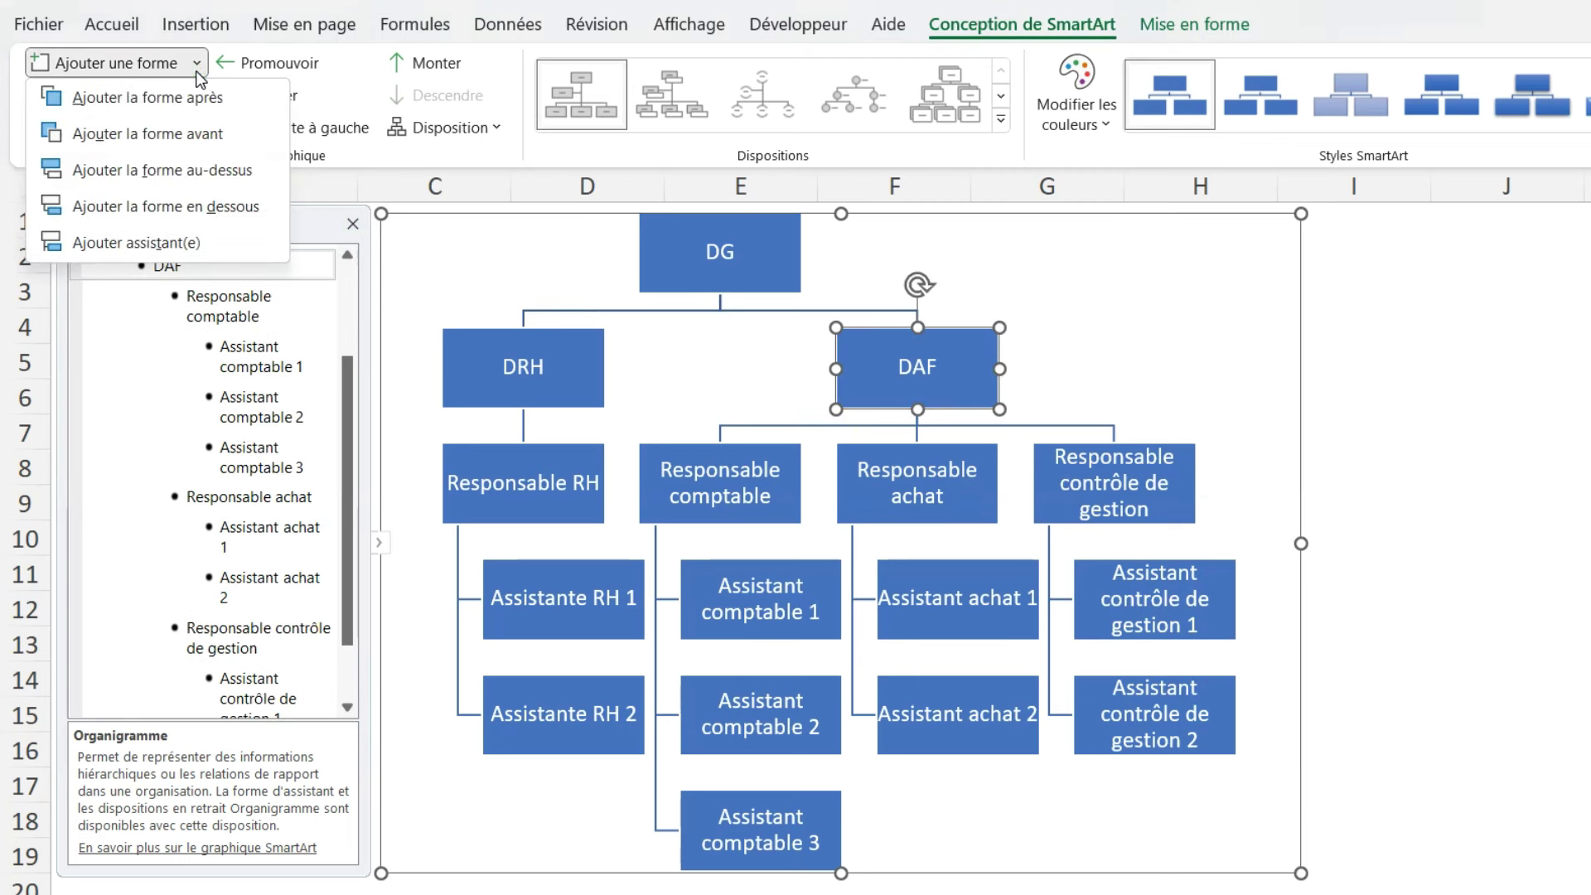
{"action": "left_click", "coordinate": [219, 169]}
{"action": "left_click", "coordinate": [203, 265]}
{"action": "key", "text": "Delete"}
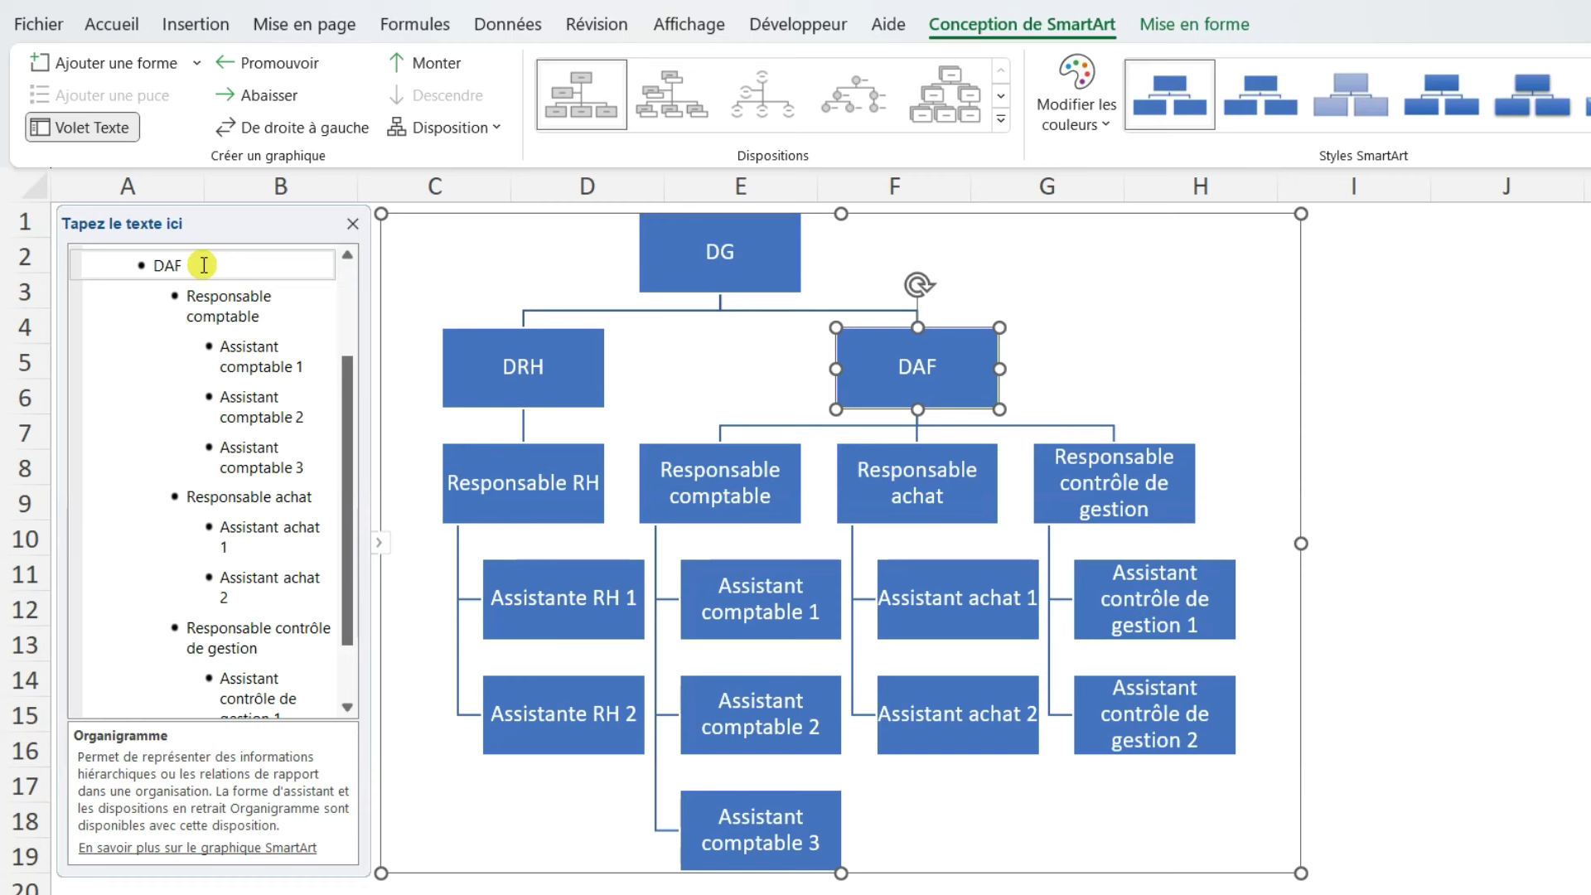
{"action": "left_click", "coordinate": [204, 265]}
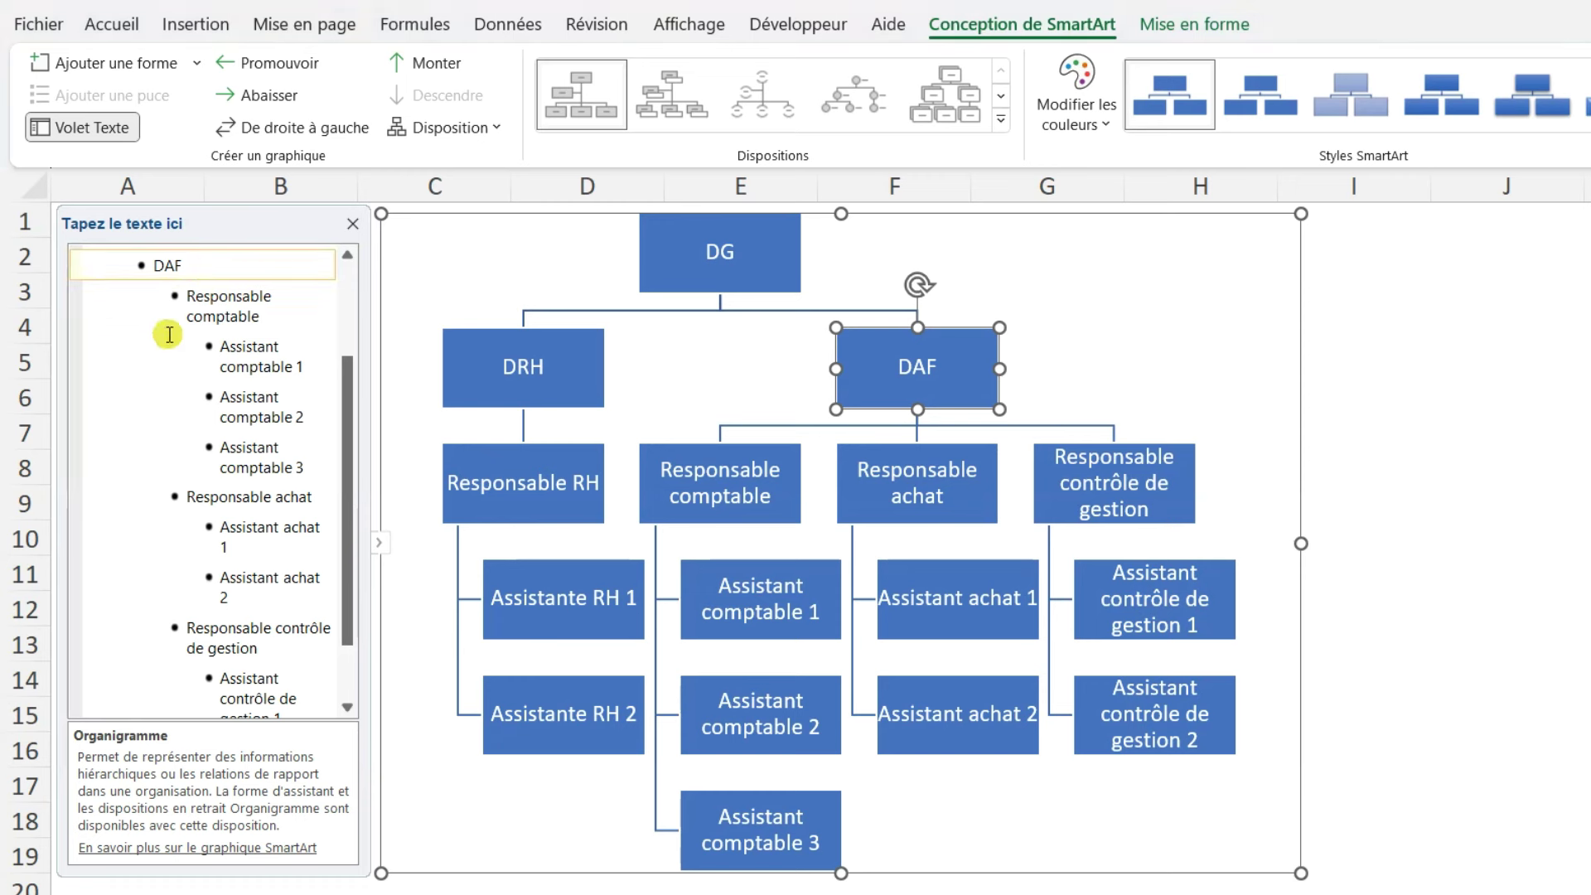
{"action": "key", "text": "Return"}
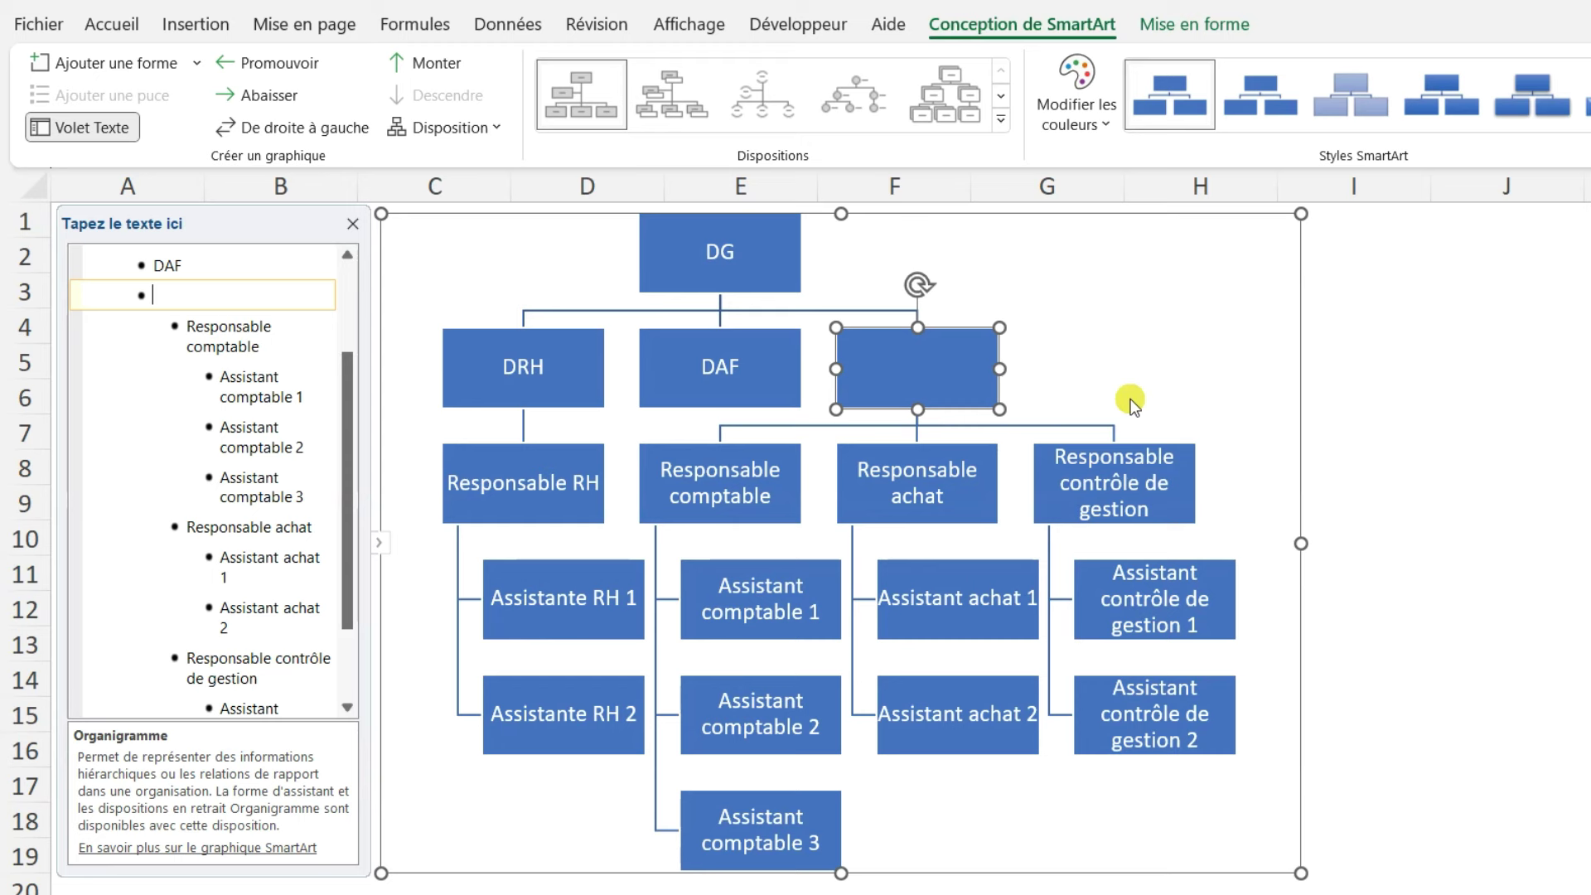
{"action": "key", "text": "shift+Tab"}
{"action": "key", "text": "Tab"}
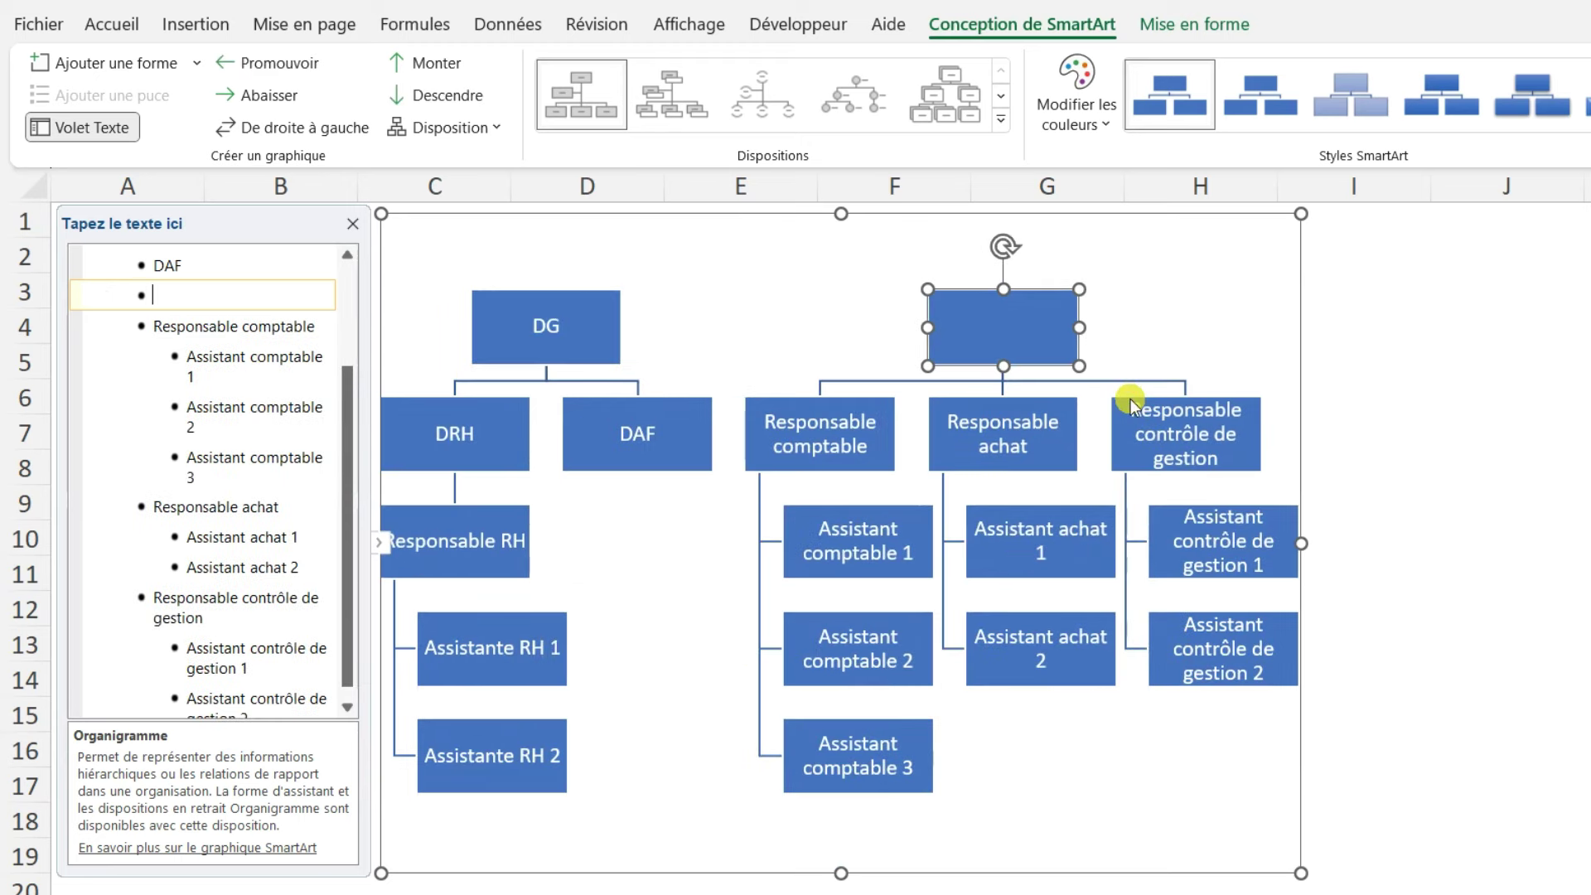
{"action": "key", "text": "ctrl+z"}
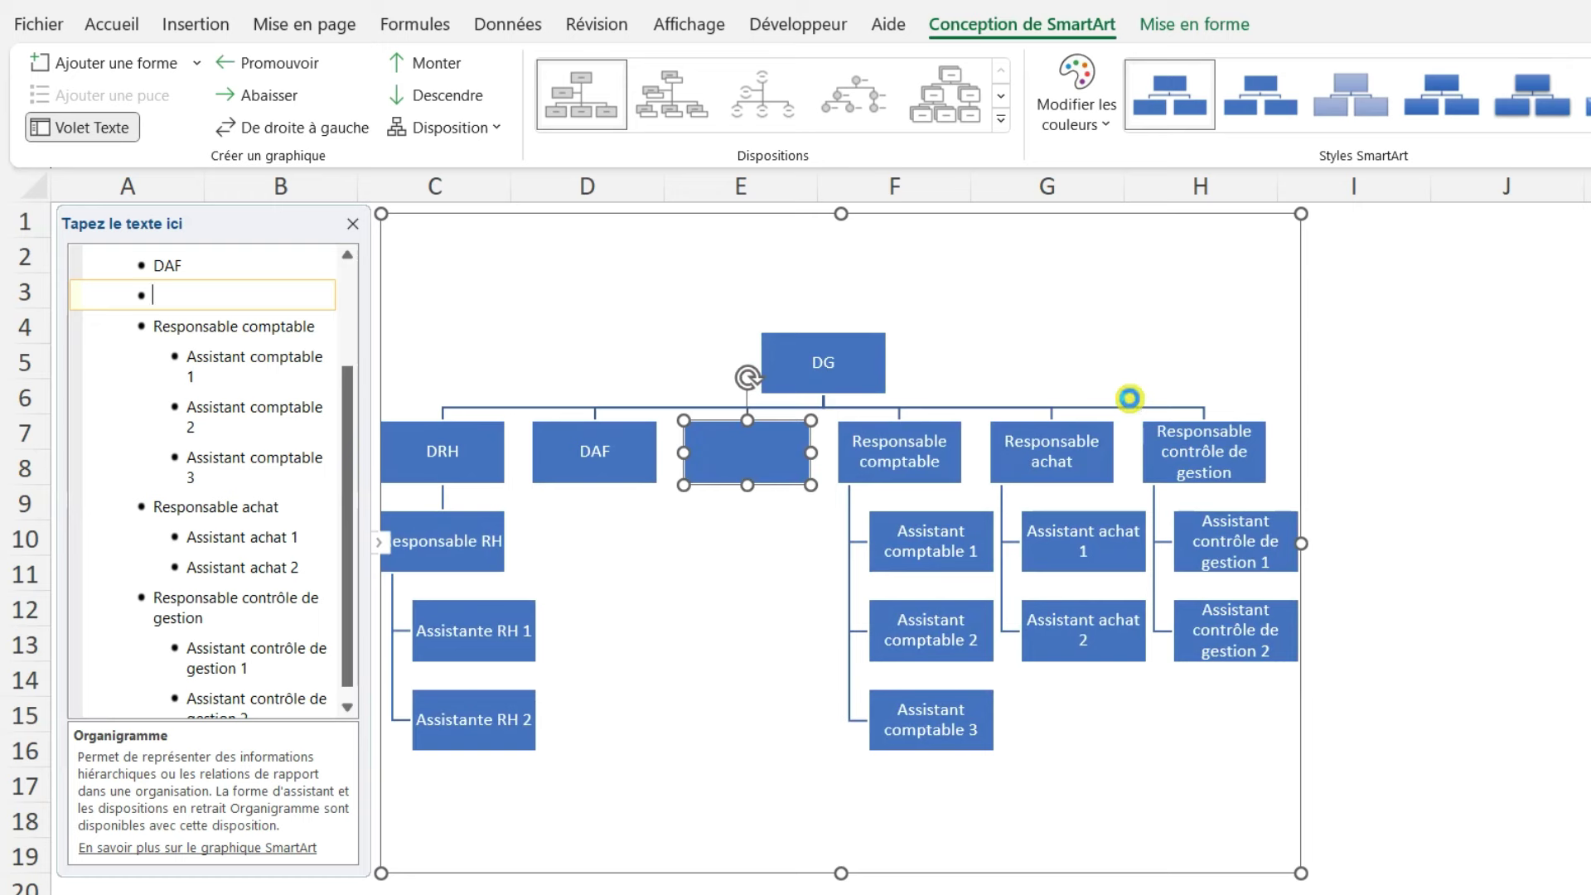
{"action": "key", "text": "BackSpace"}
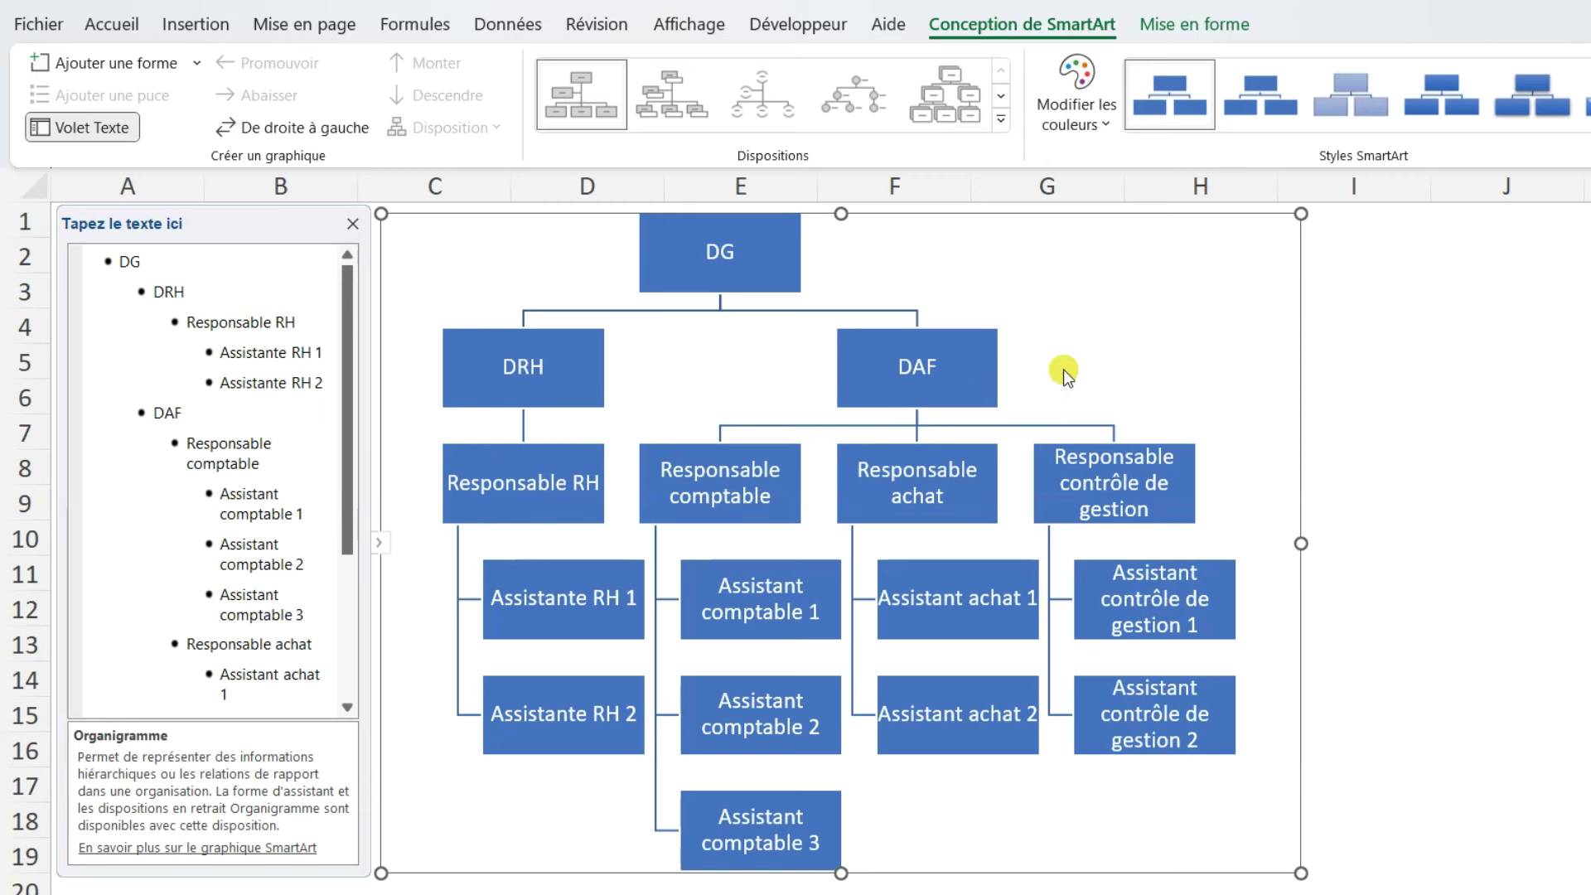
{"action": "left_click", "coordinate": [966, 349]}
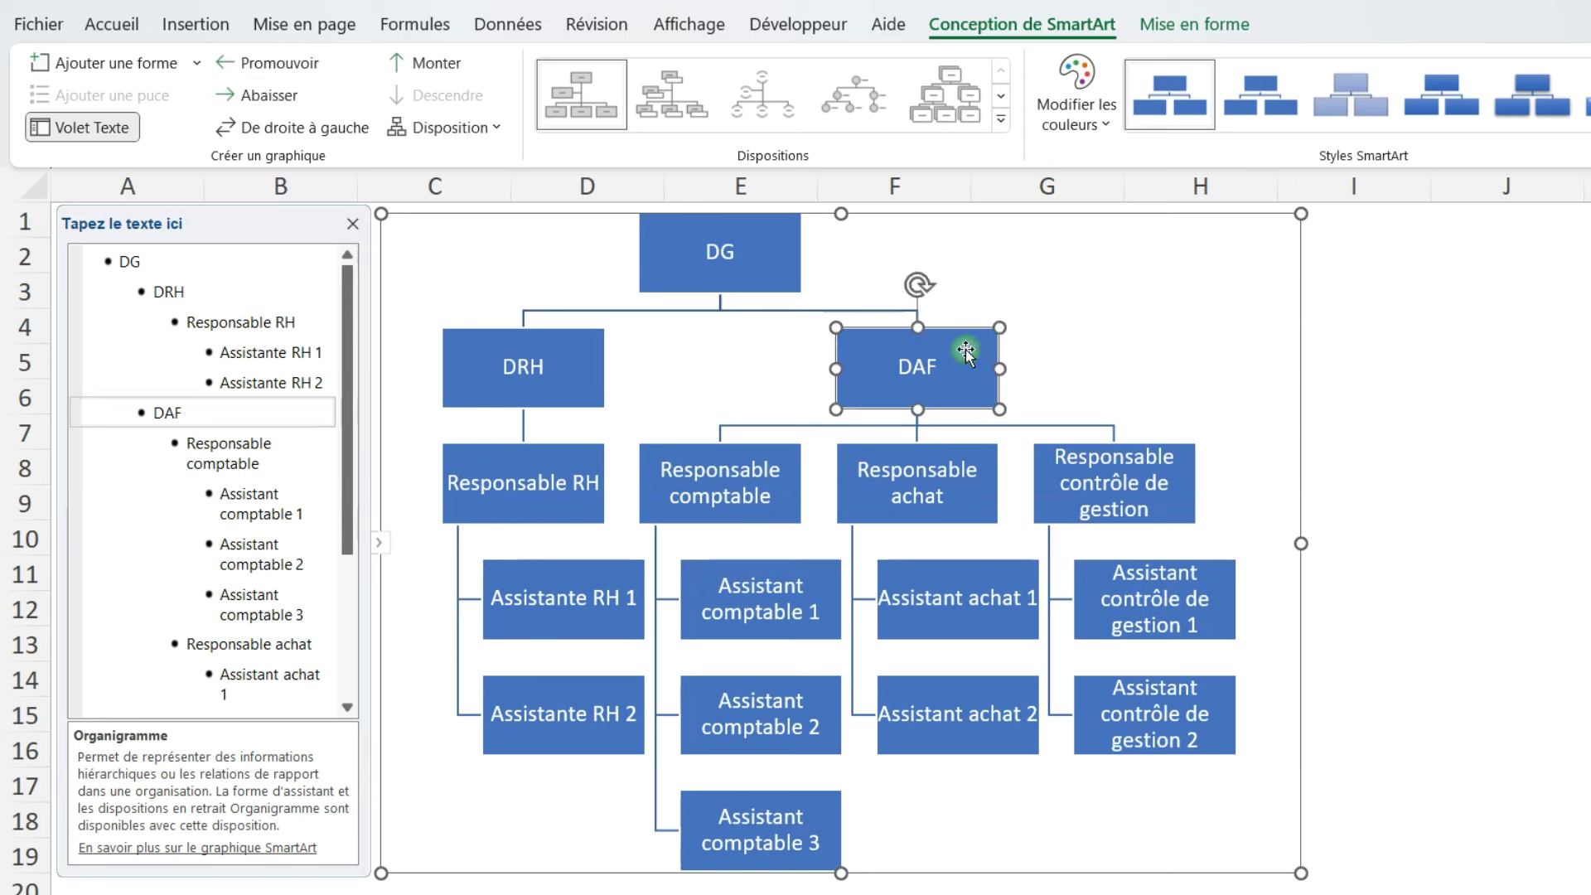
{"action": "left_click", "coordinate": [197, 63]}
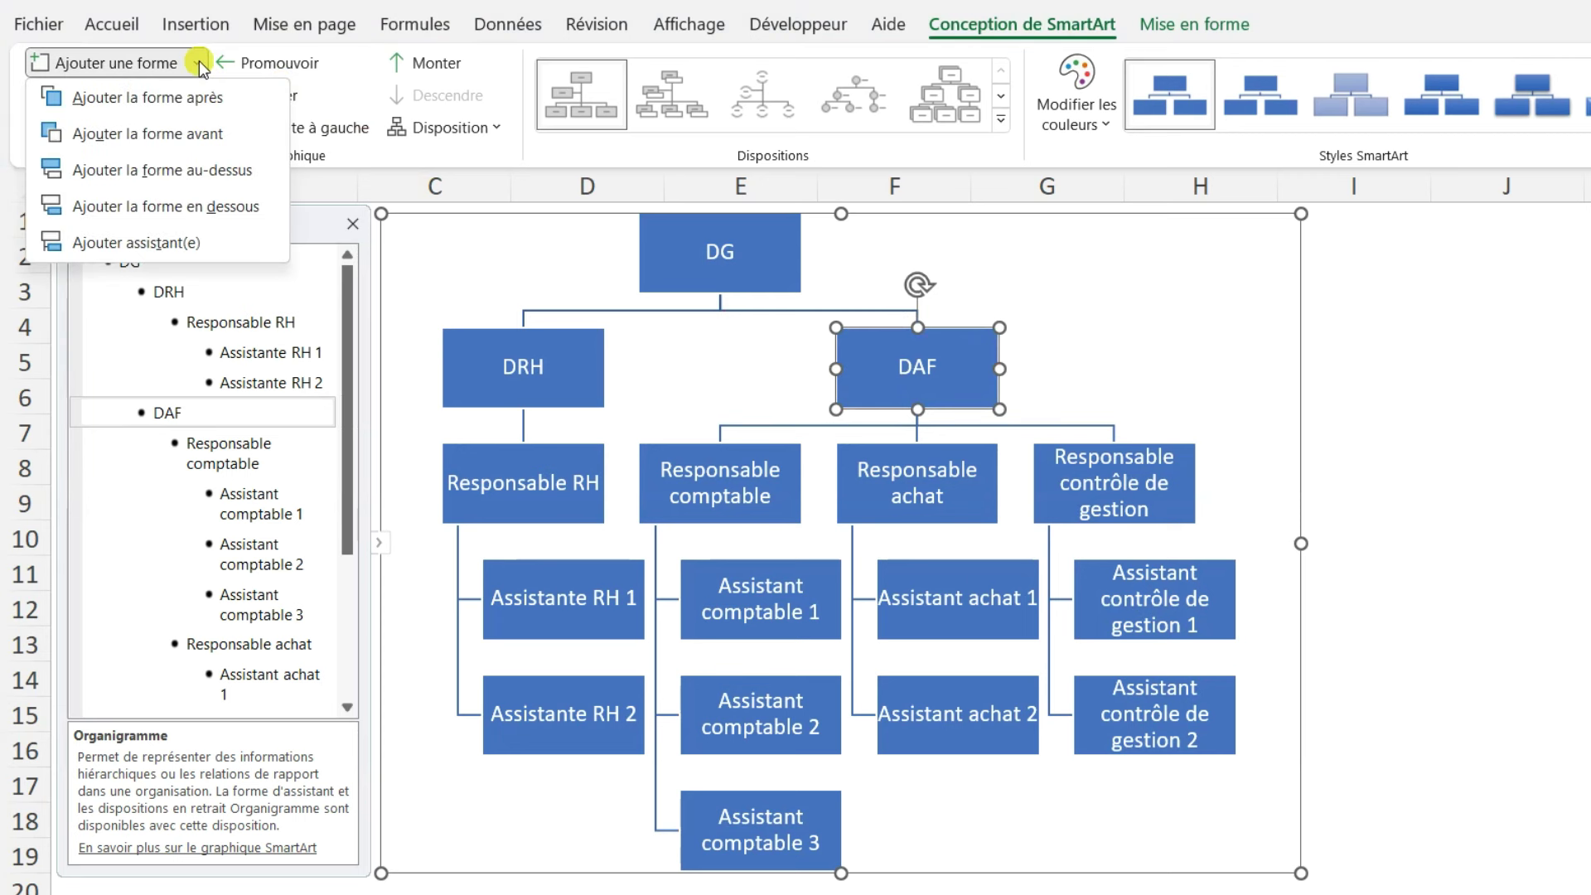
{"action": "left_click", "coordinate": [241, 102]}
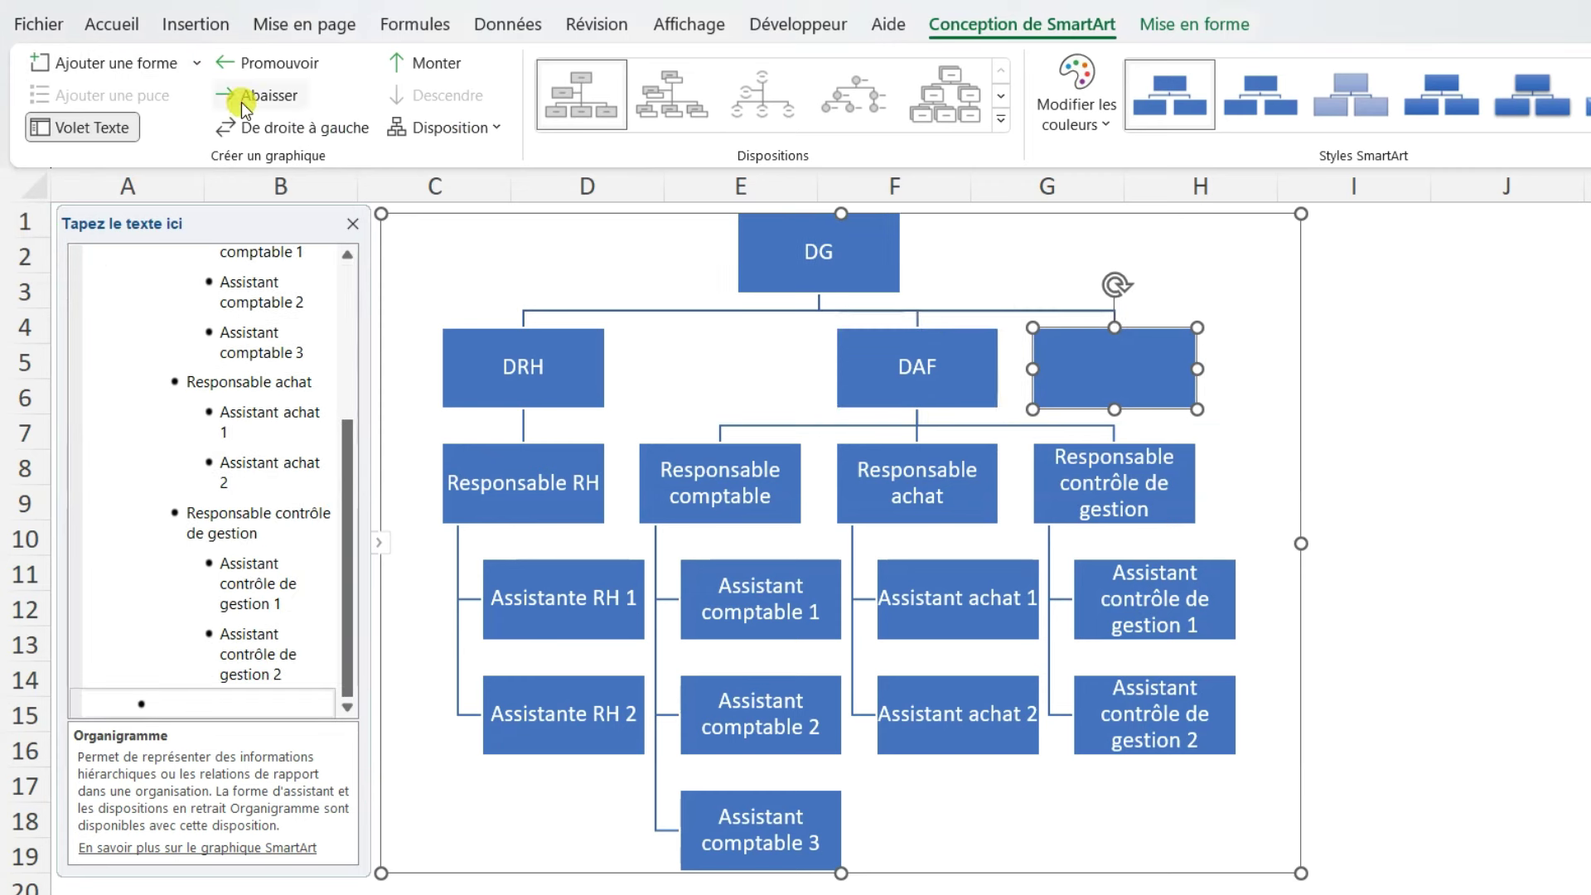
{"action": "type", "text": "Dire"}
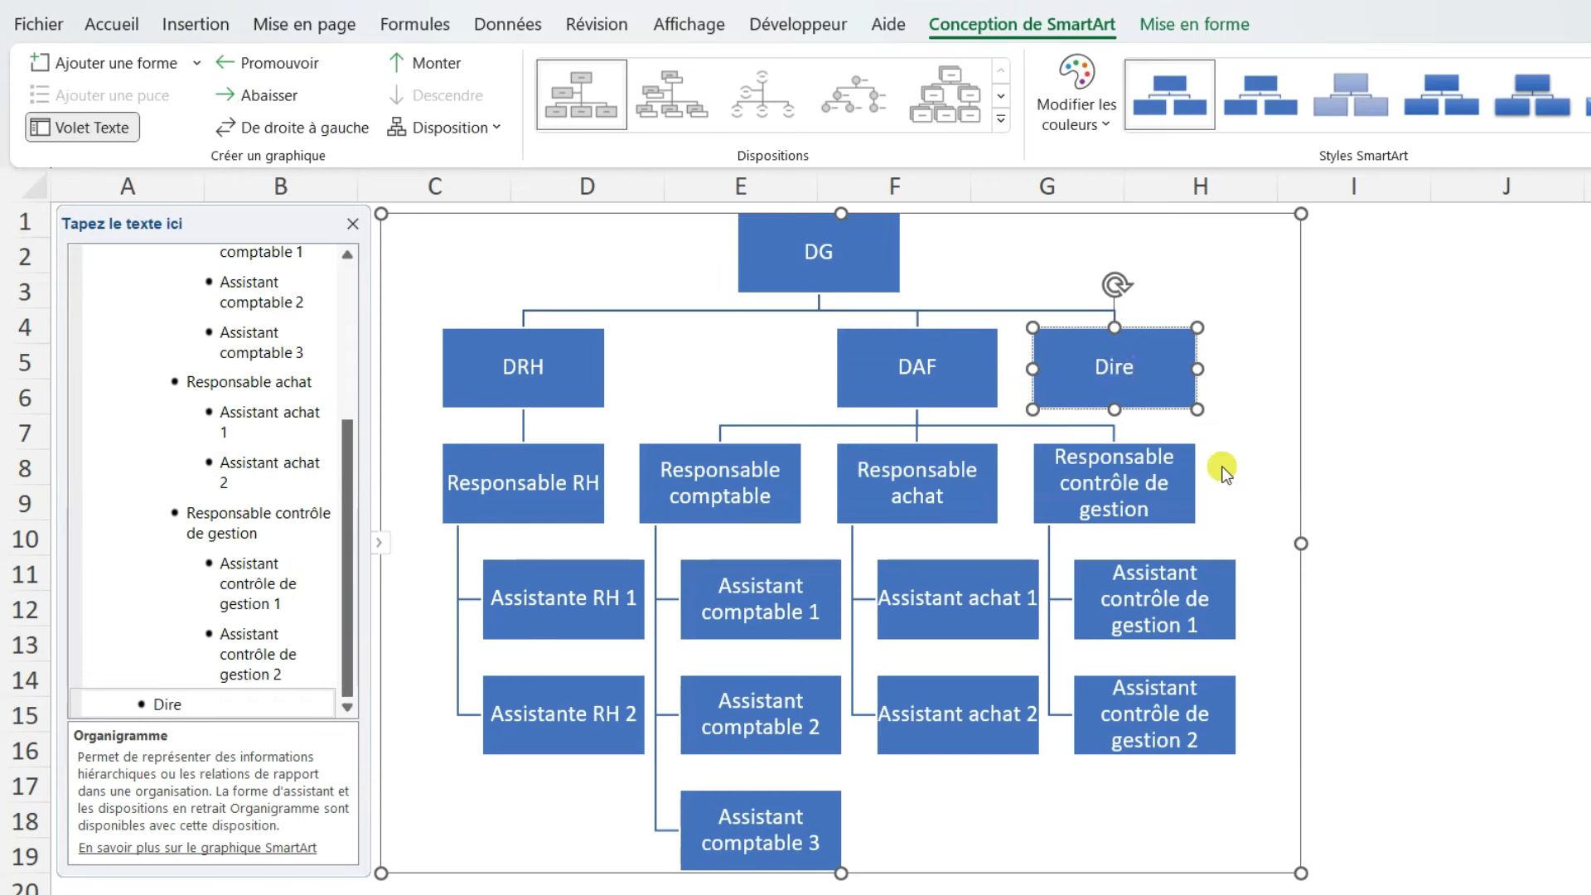
{"action": "type", "text": "cteur marke"}
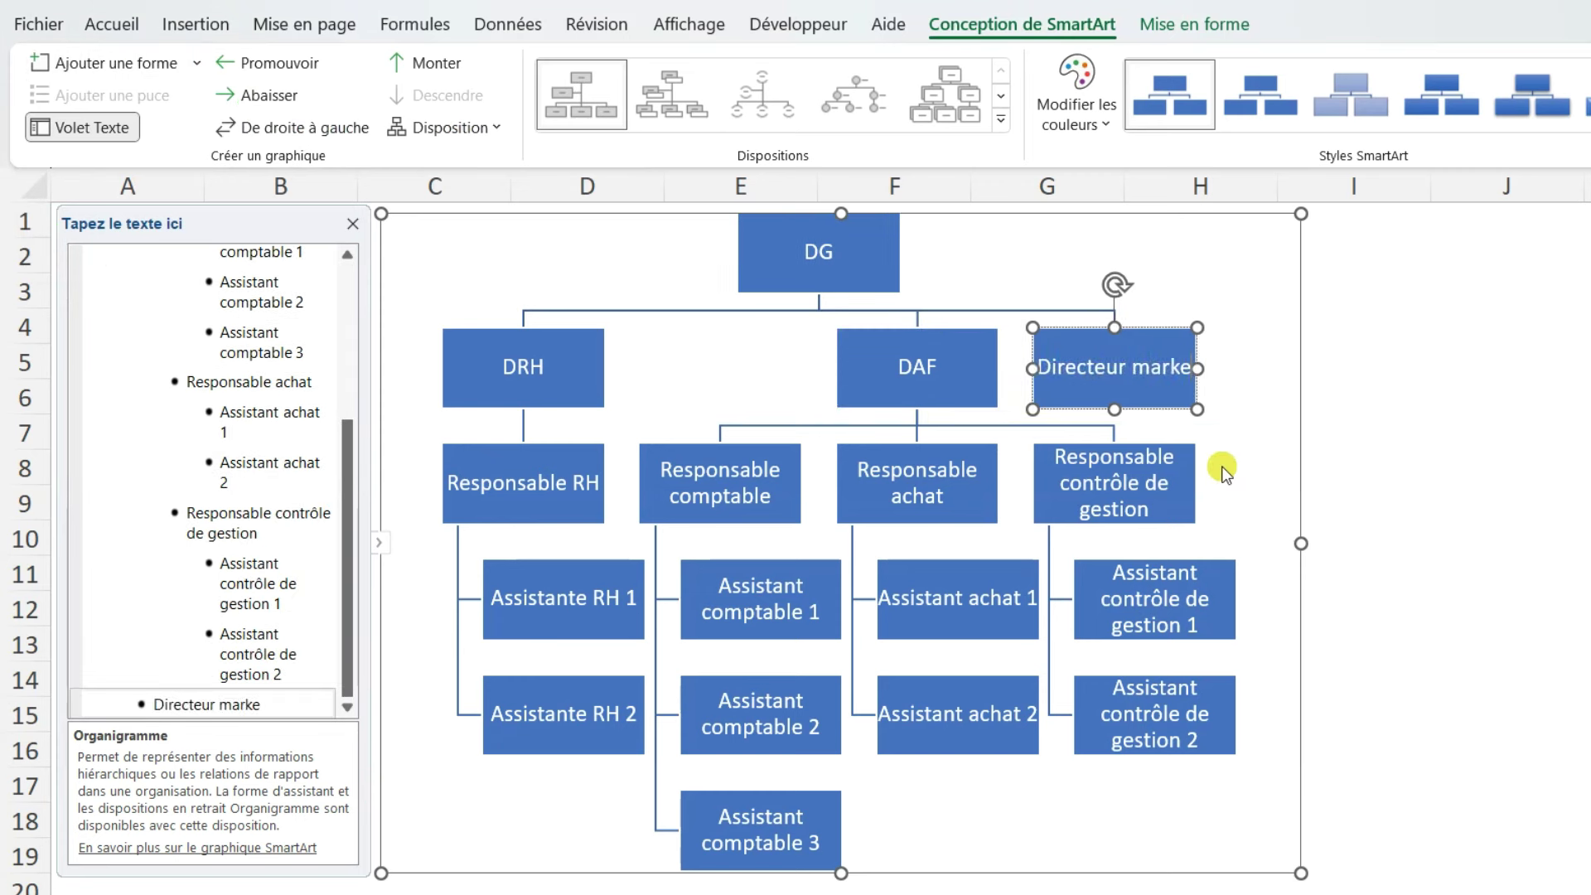
{"action": "type", "text": "ting"}
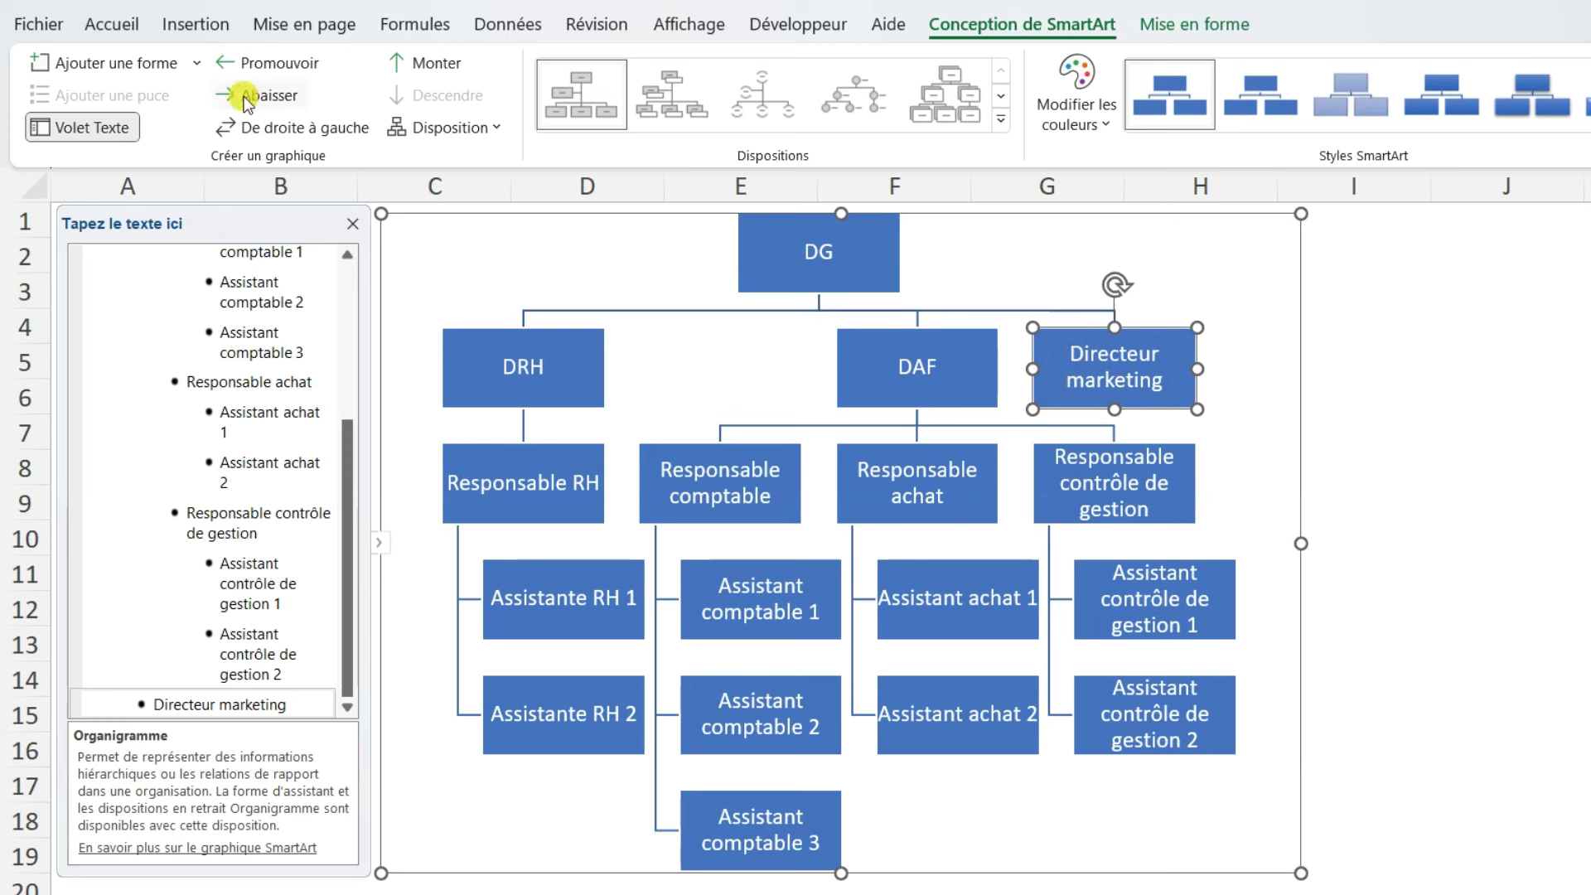
{"action": "left_click", "coordinate": [197, 67]}
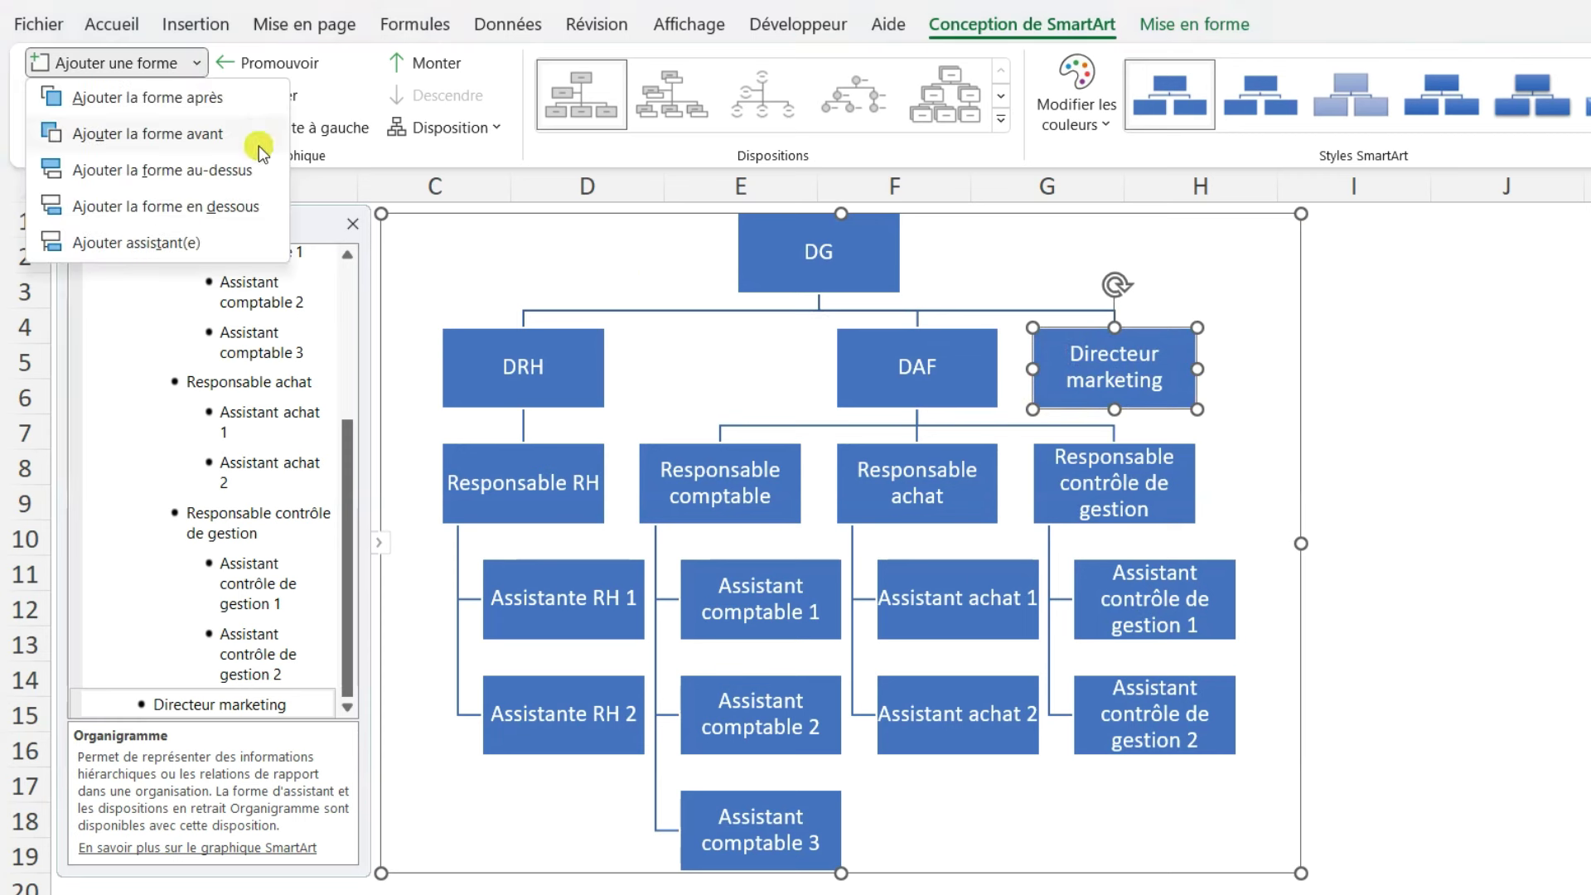
{"action": "left_click", "coordinate": [271, 213]}
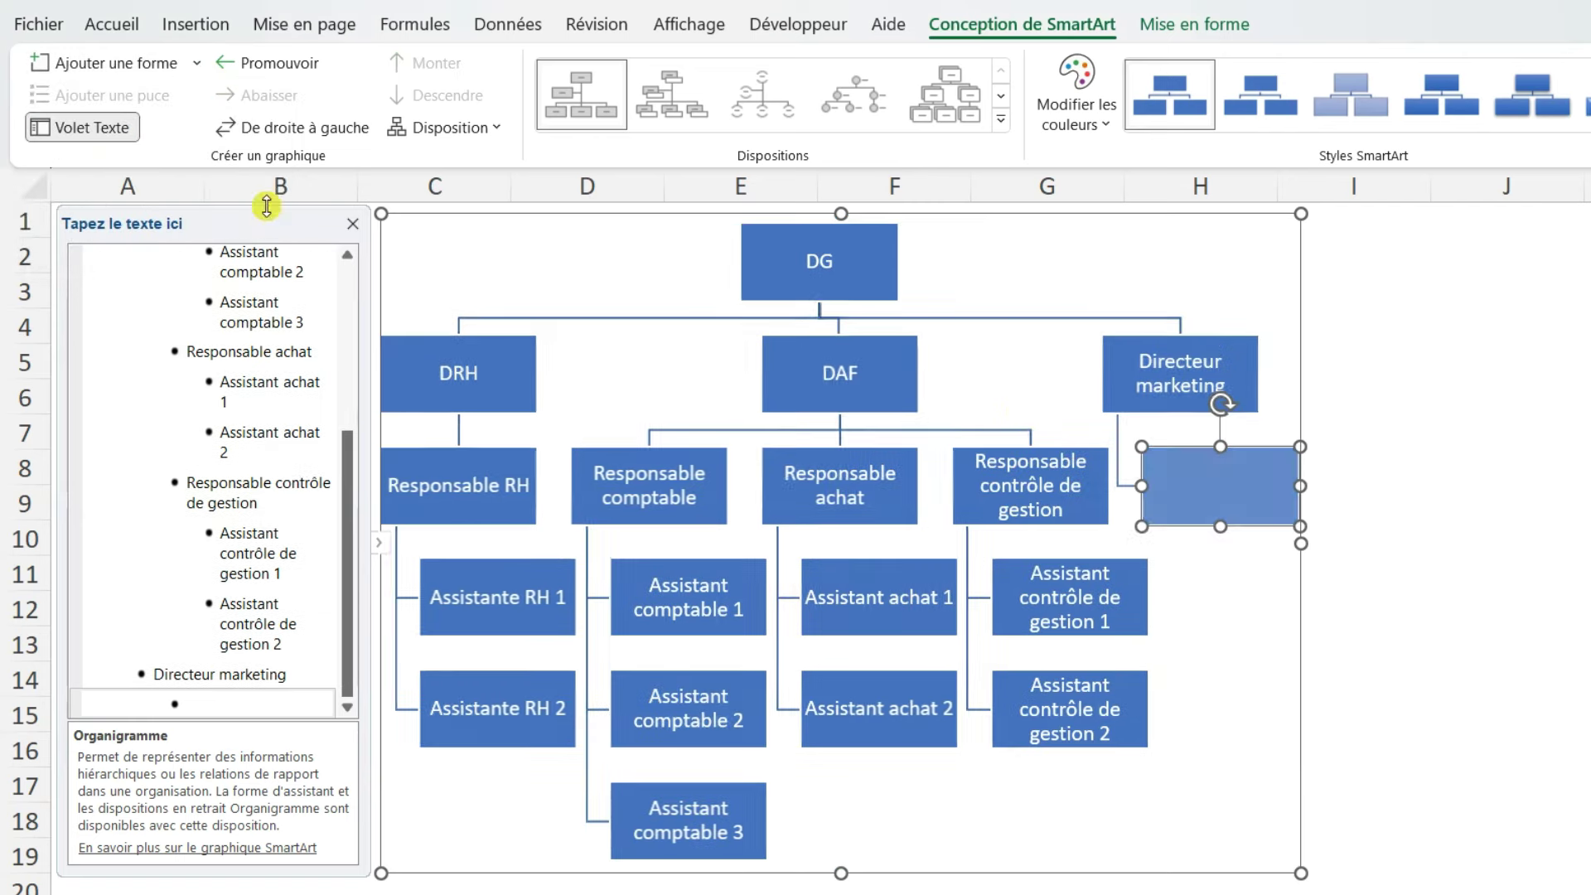
{"action": "key", "text": "ctrl+z"}
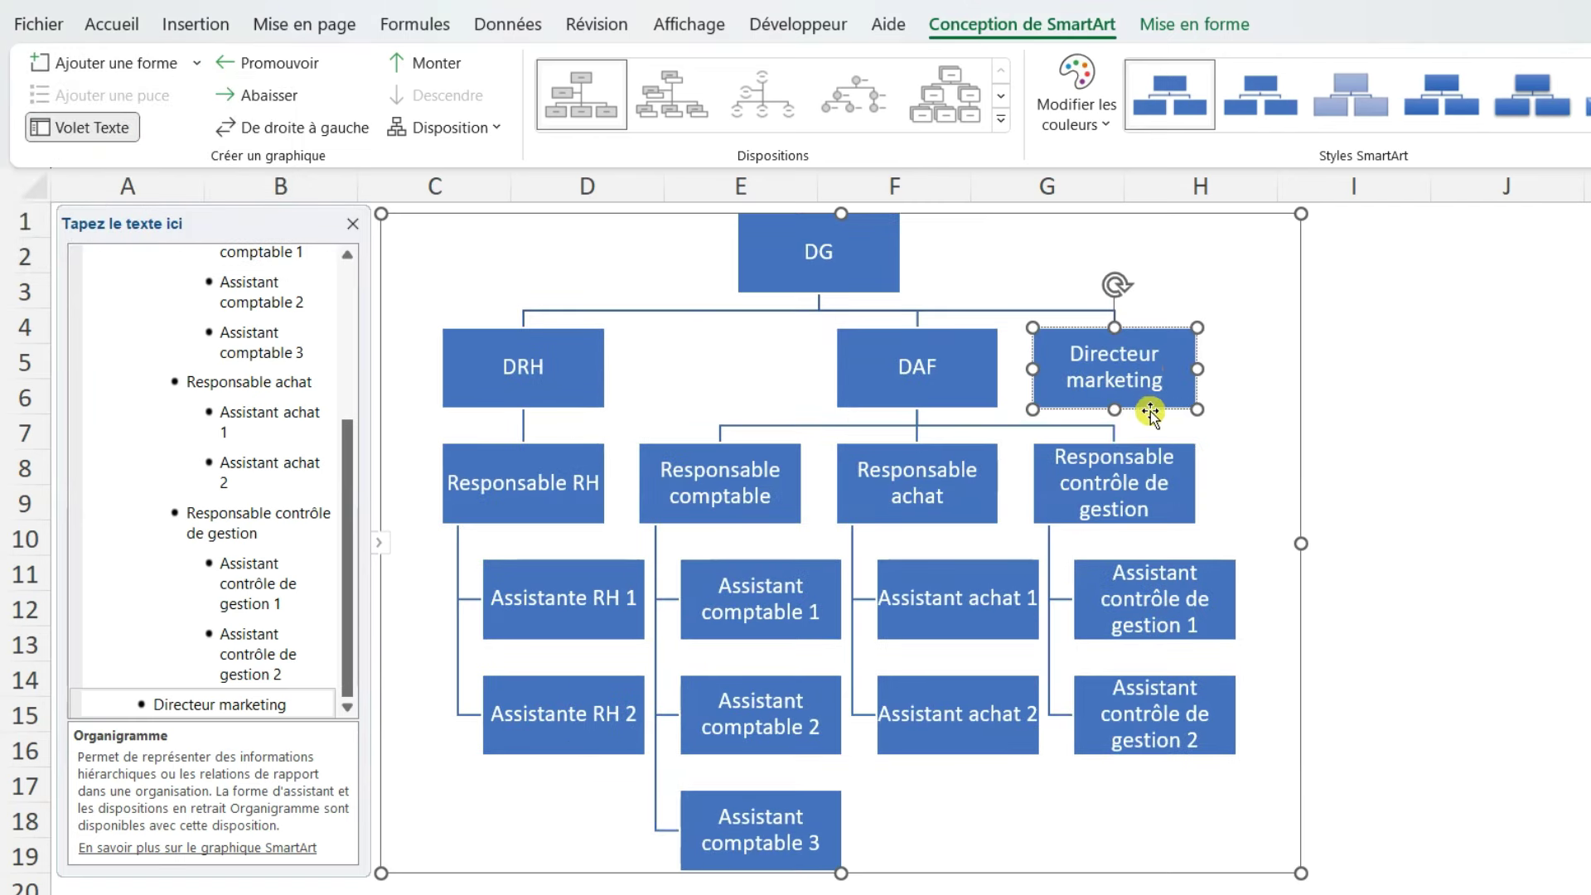
{"action": "left_click", "coordinate": [292, 706]}
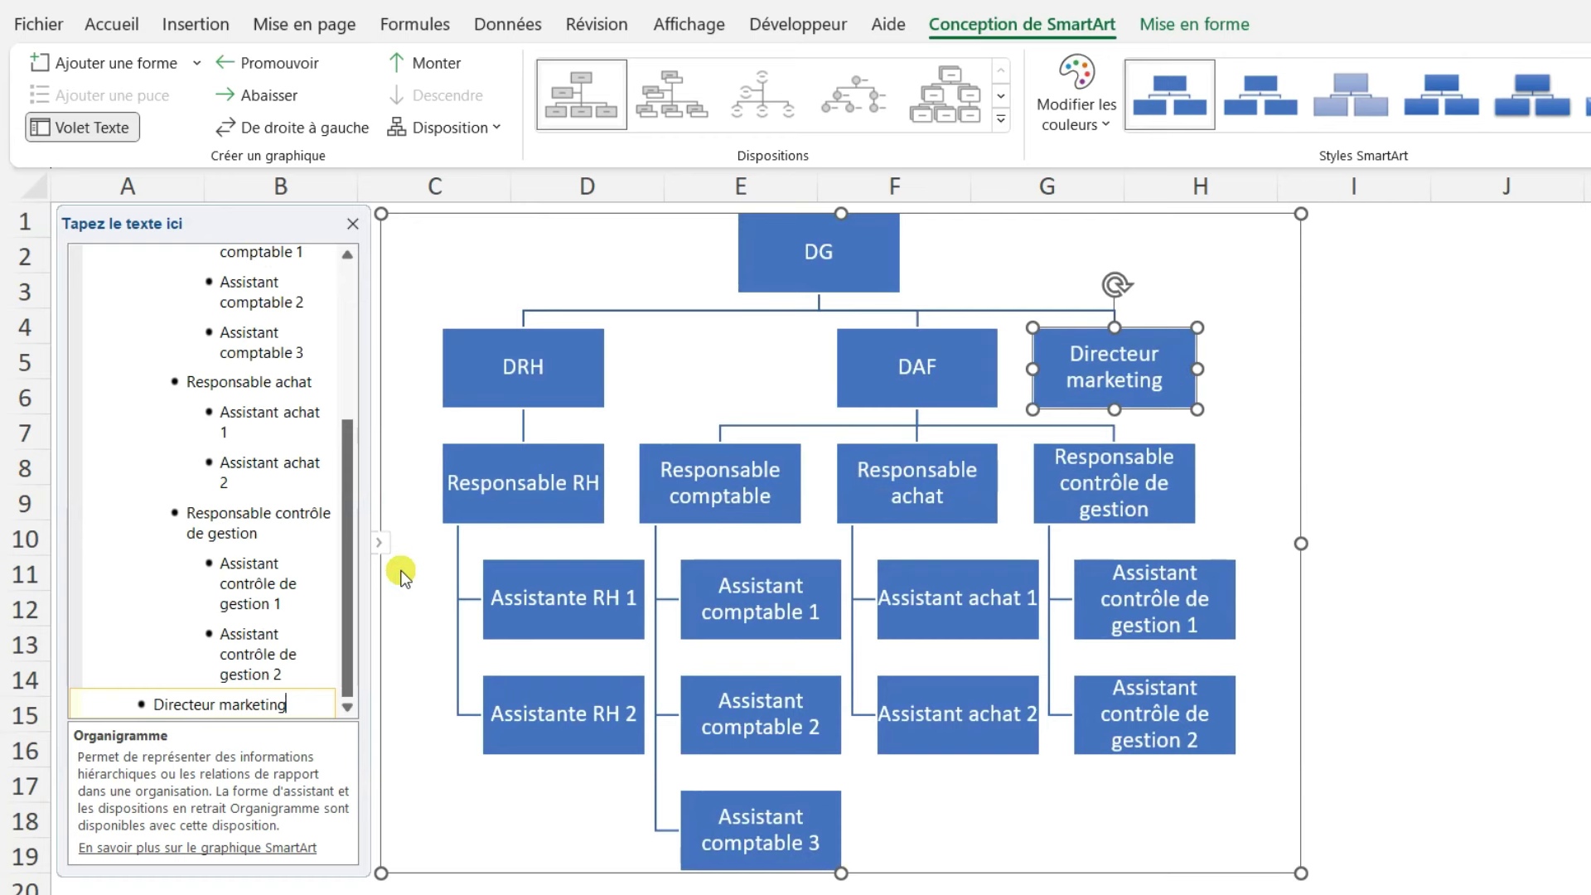
Step: Add a Responsable marketing entry demoted one level under Directeur marketing
{"action": "key", "text": "Return"}
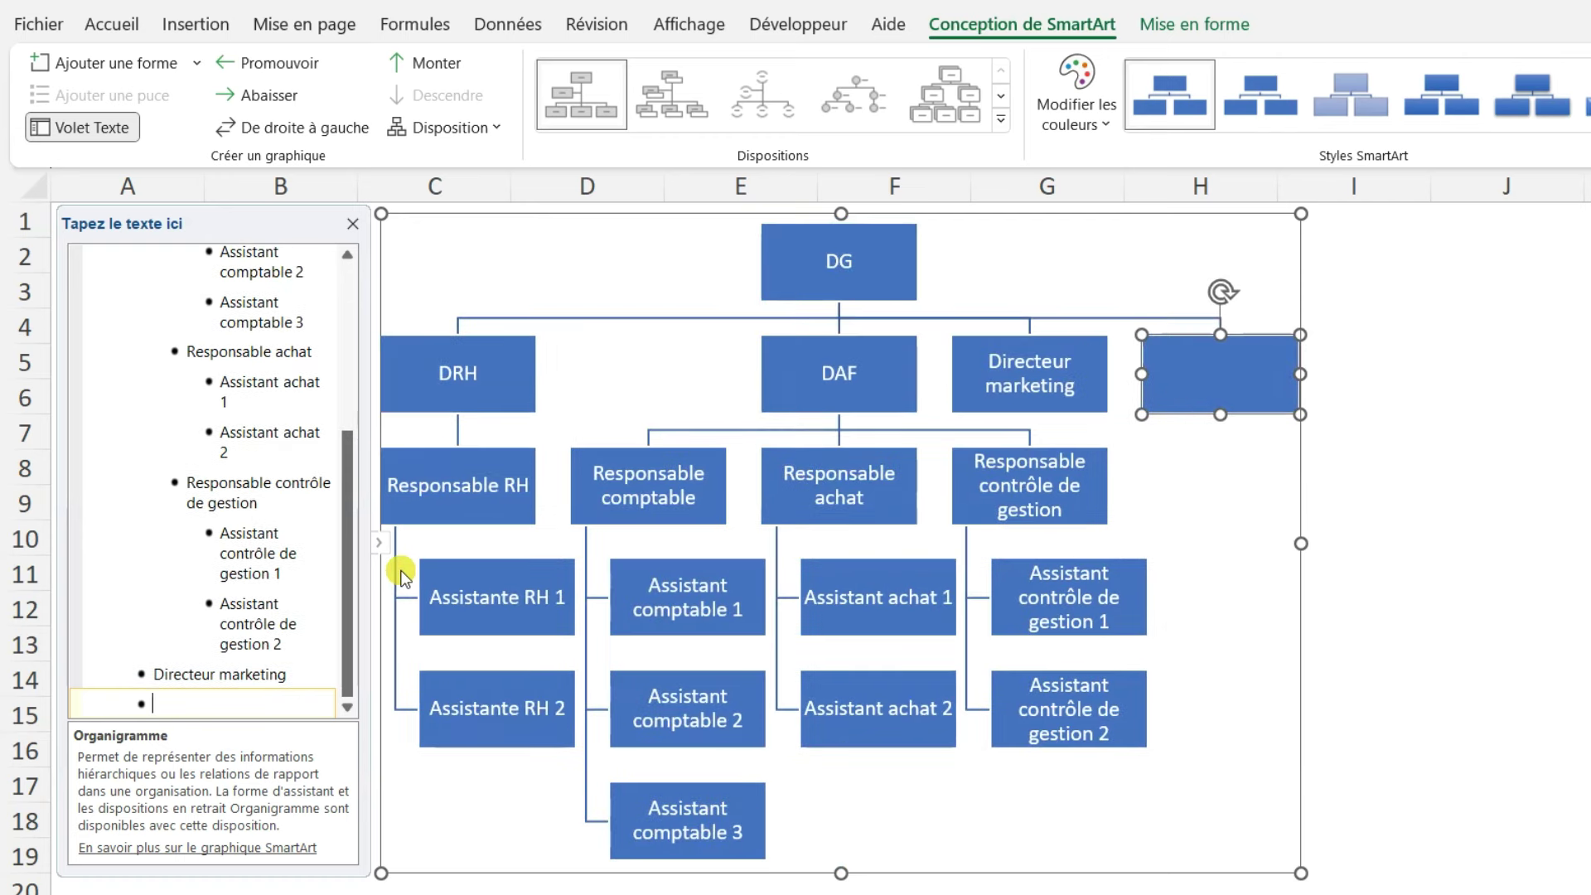
{"action": "key", "text": "Tab"}
{"action": "type", "text": "Responsable marketing"}
{"action": "key", "text": "Return"}
{"action": "key", "text": "Tab"}
{"action": "left_click", "coordinate": [1201, 497]}
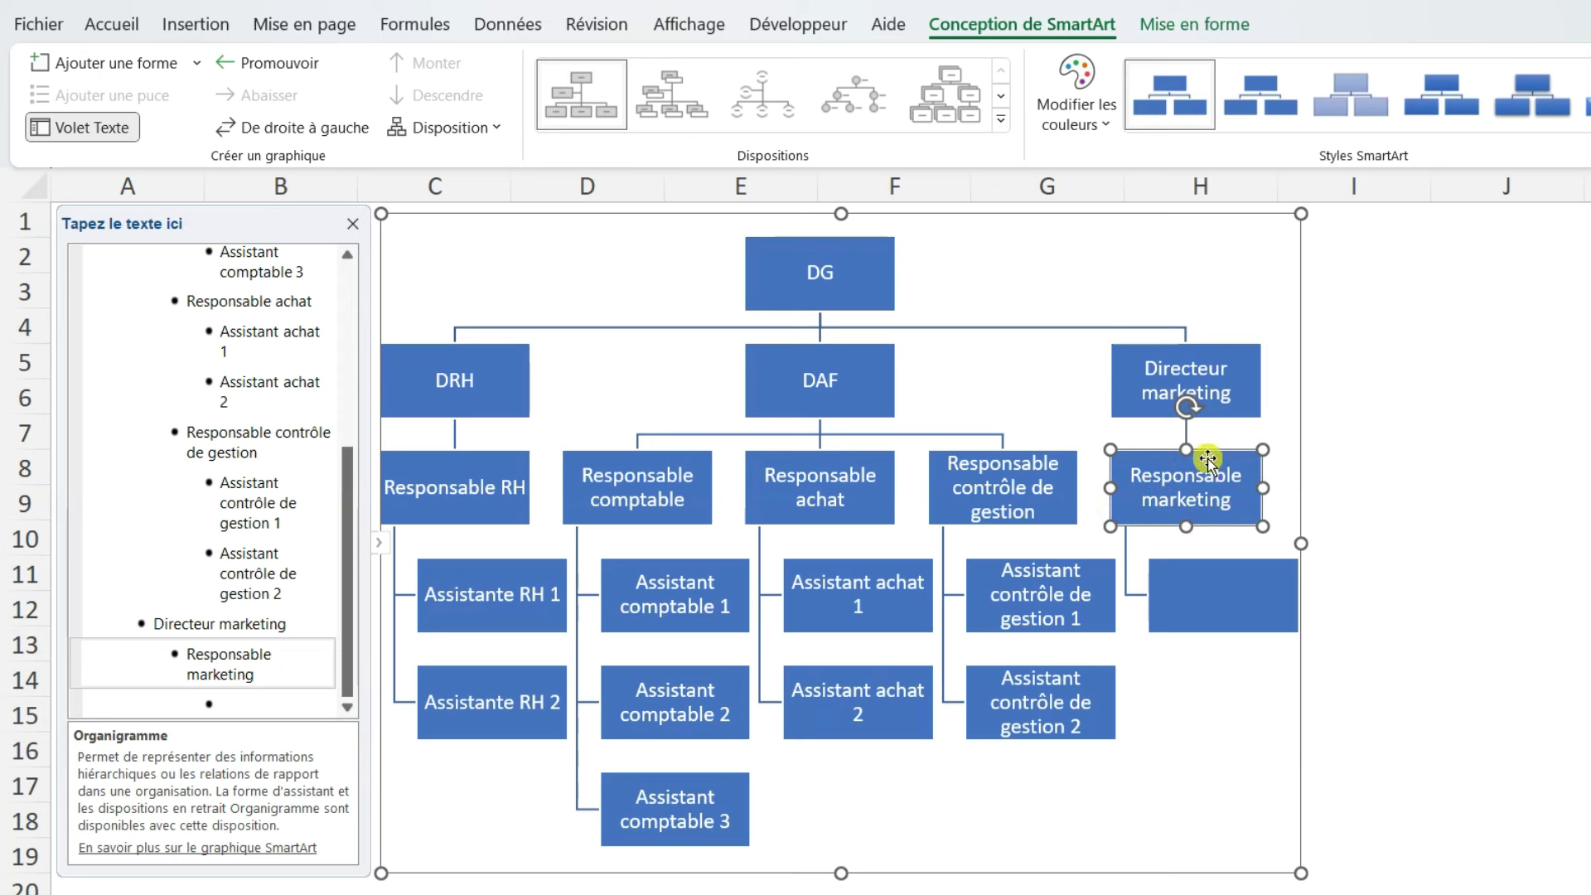
Step: Create two boxes under Responsable marketing: Assistant marketing 1 and Assistant marketing 2
{"action": "left_click", "coordinate": [197, 63]}
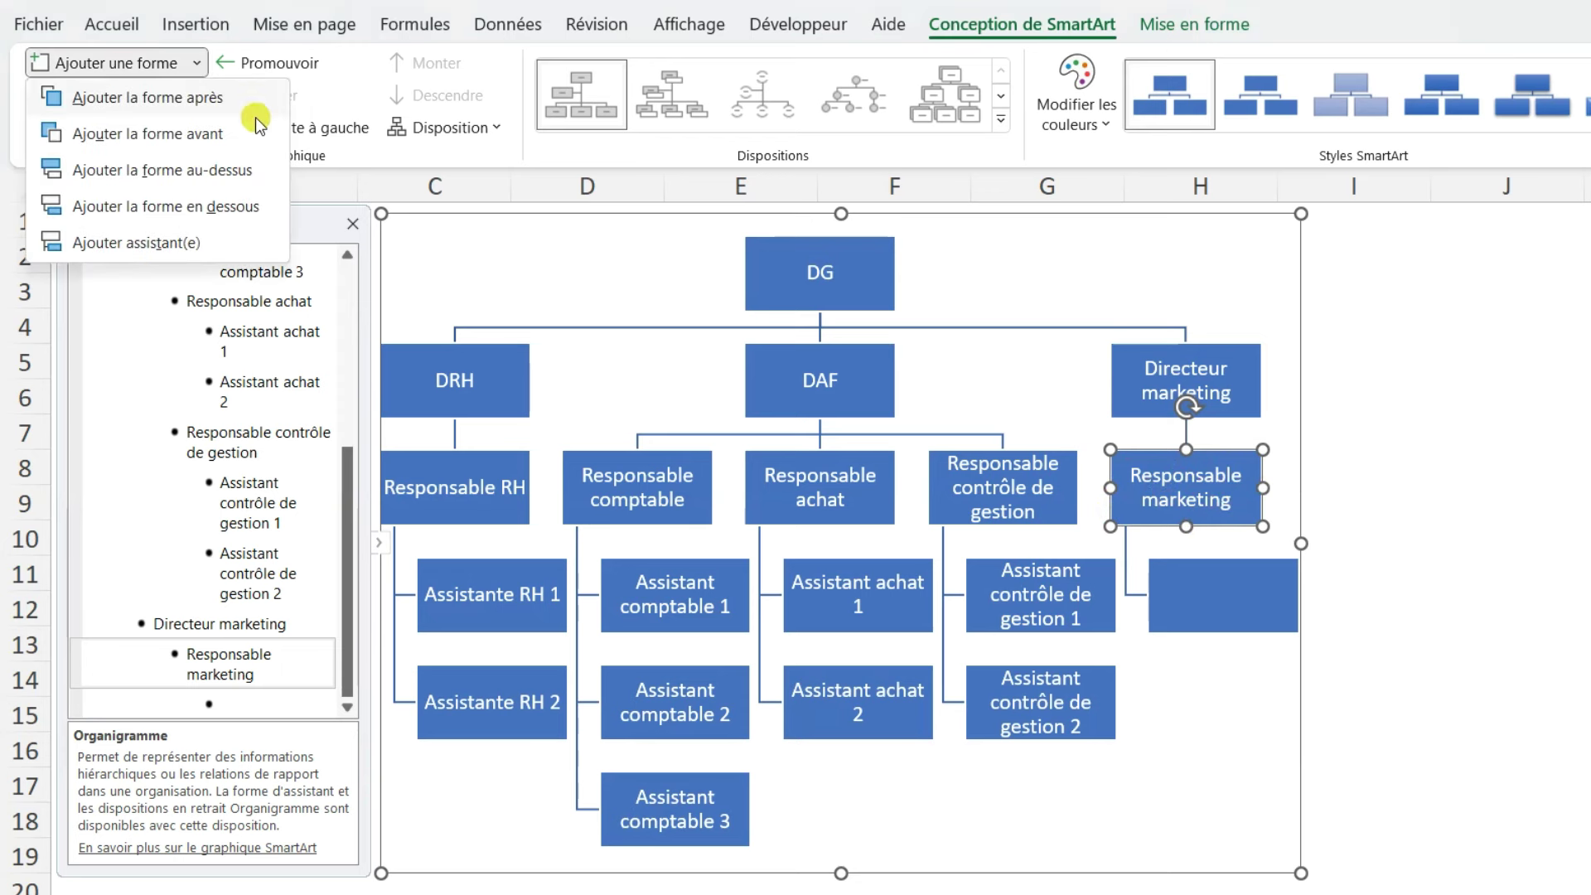
{"action": "left_click", "coordinate": [251, 199]}
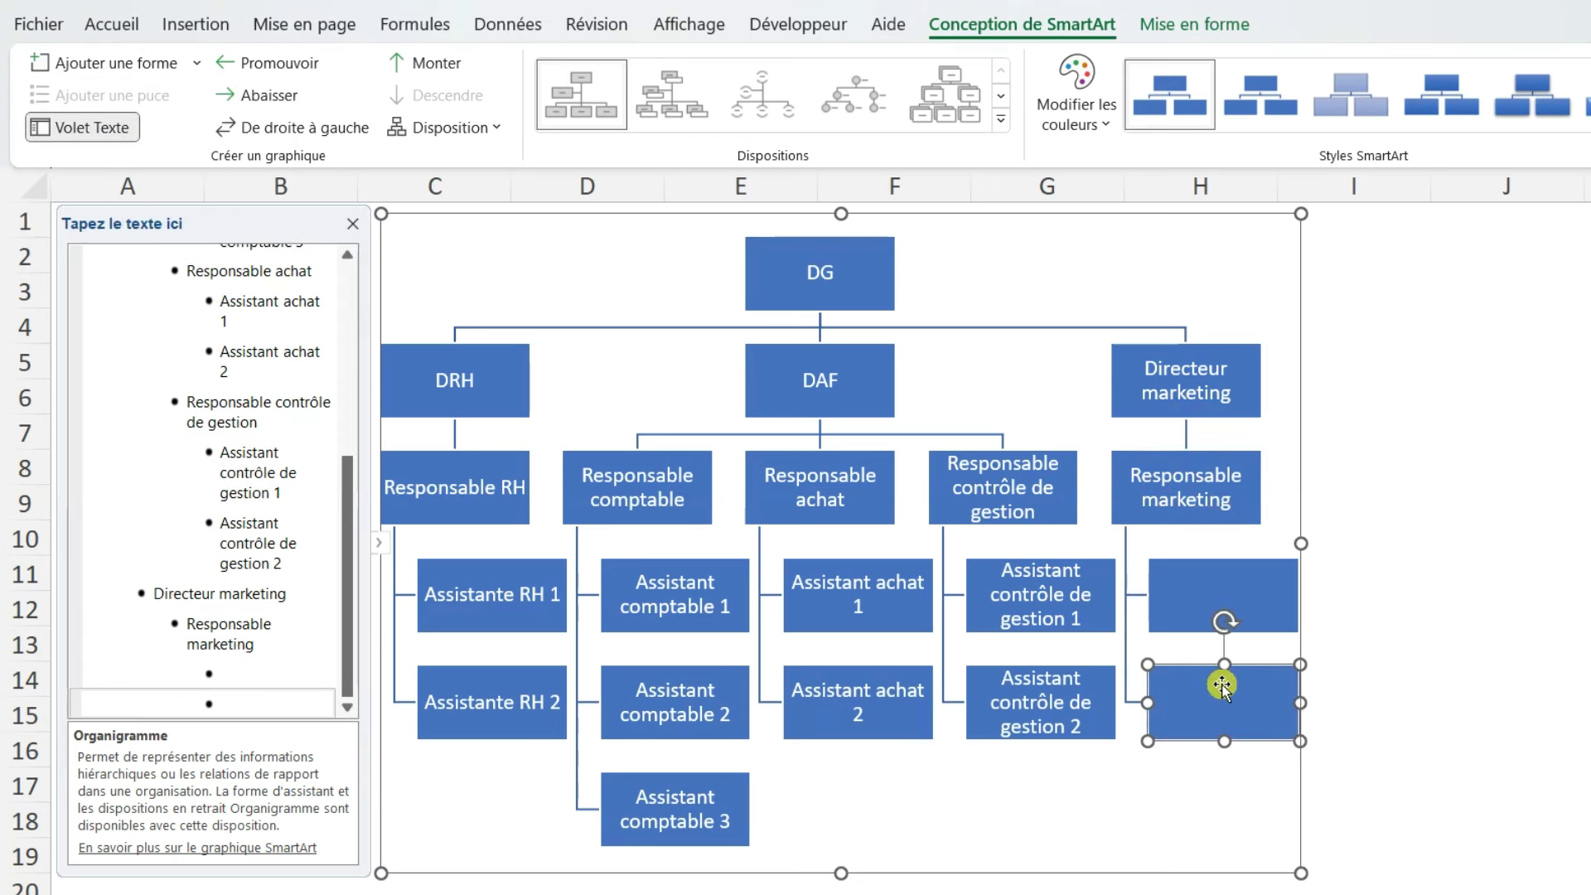
{"action": "key", "text": "BackSpace"}
{"action": "key", "text": "BackSpace"}
{"action": "key", "text": "Return"}
{"action": "key", "text": "Tab"}
{"action": "type", "text": "Assistant mar"}
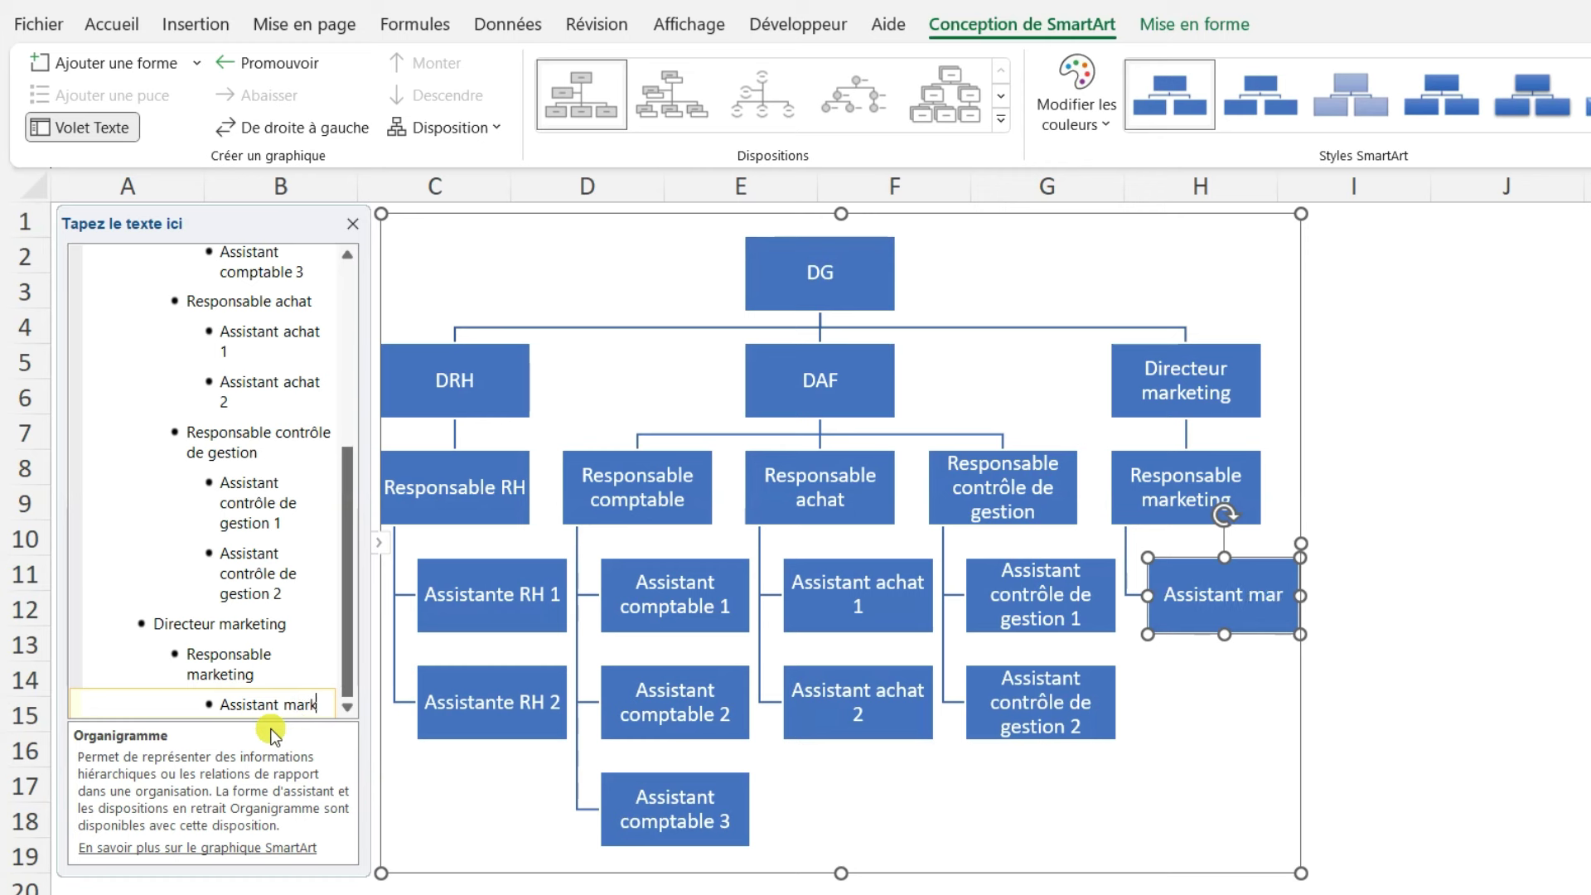
{"action": "type", "text": "keting 1"}
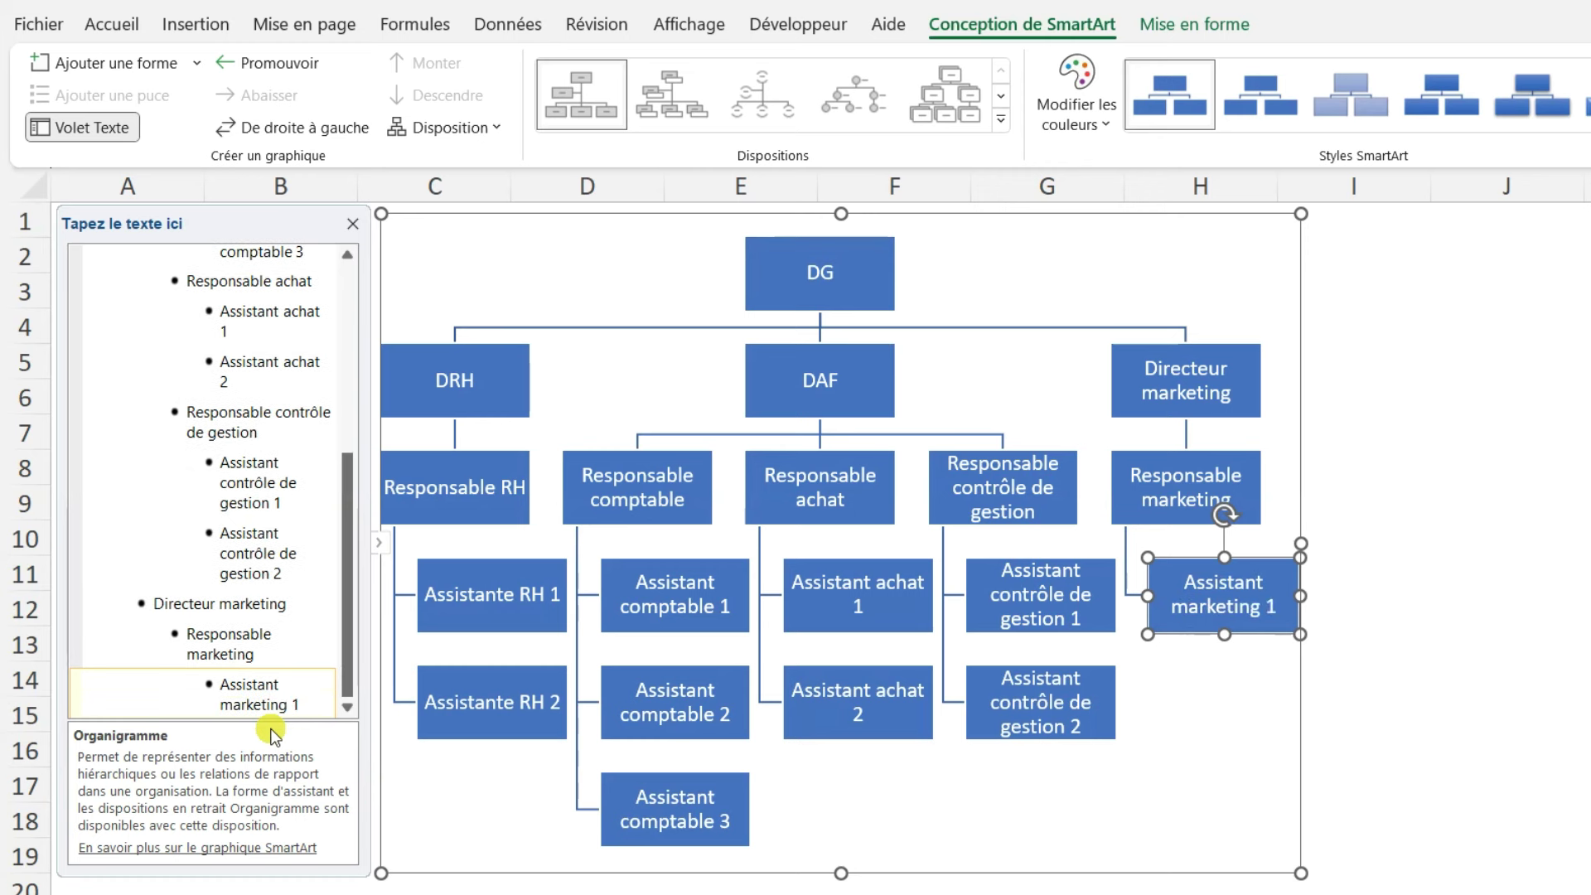
{"action": "key", "text": "Return"}
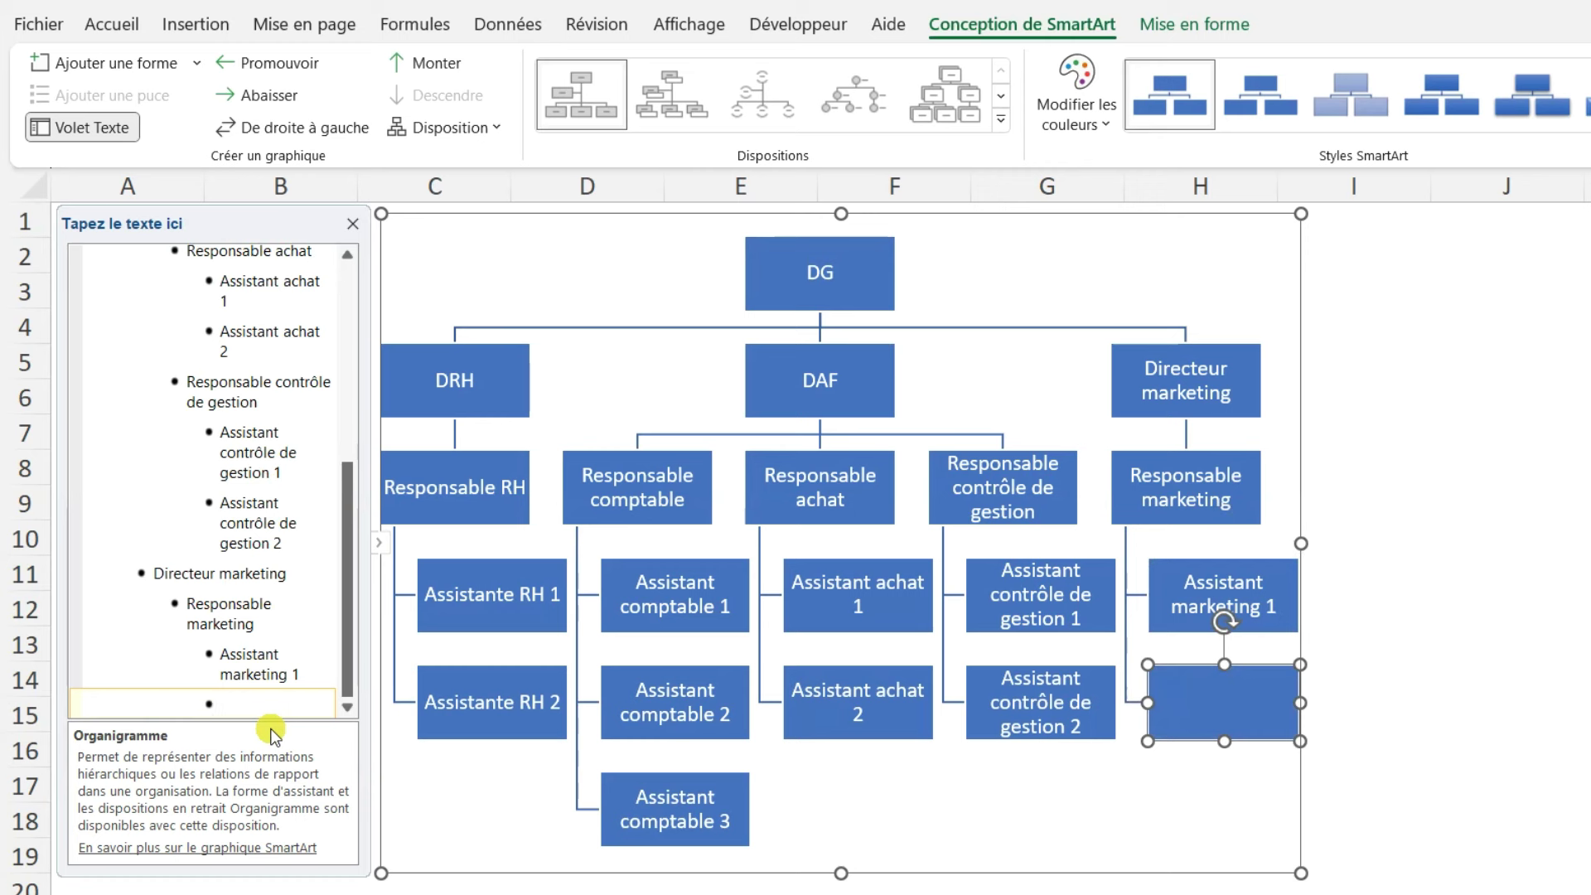
{"action": "type", "text": "Assistant mar"}
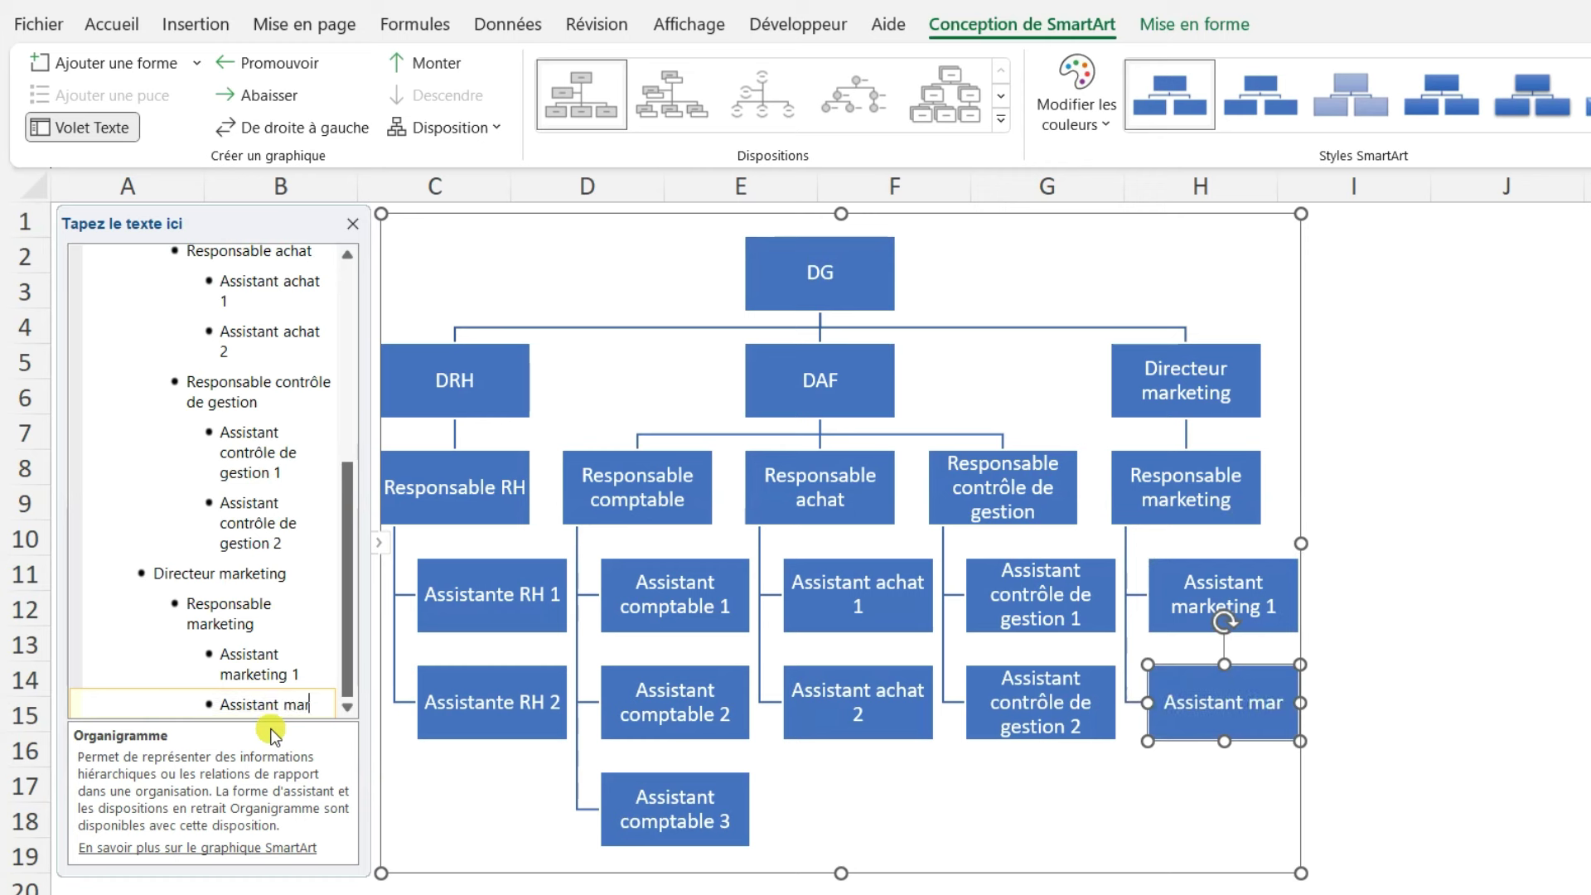
{"action": "type", "text": "keting 2"}
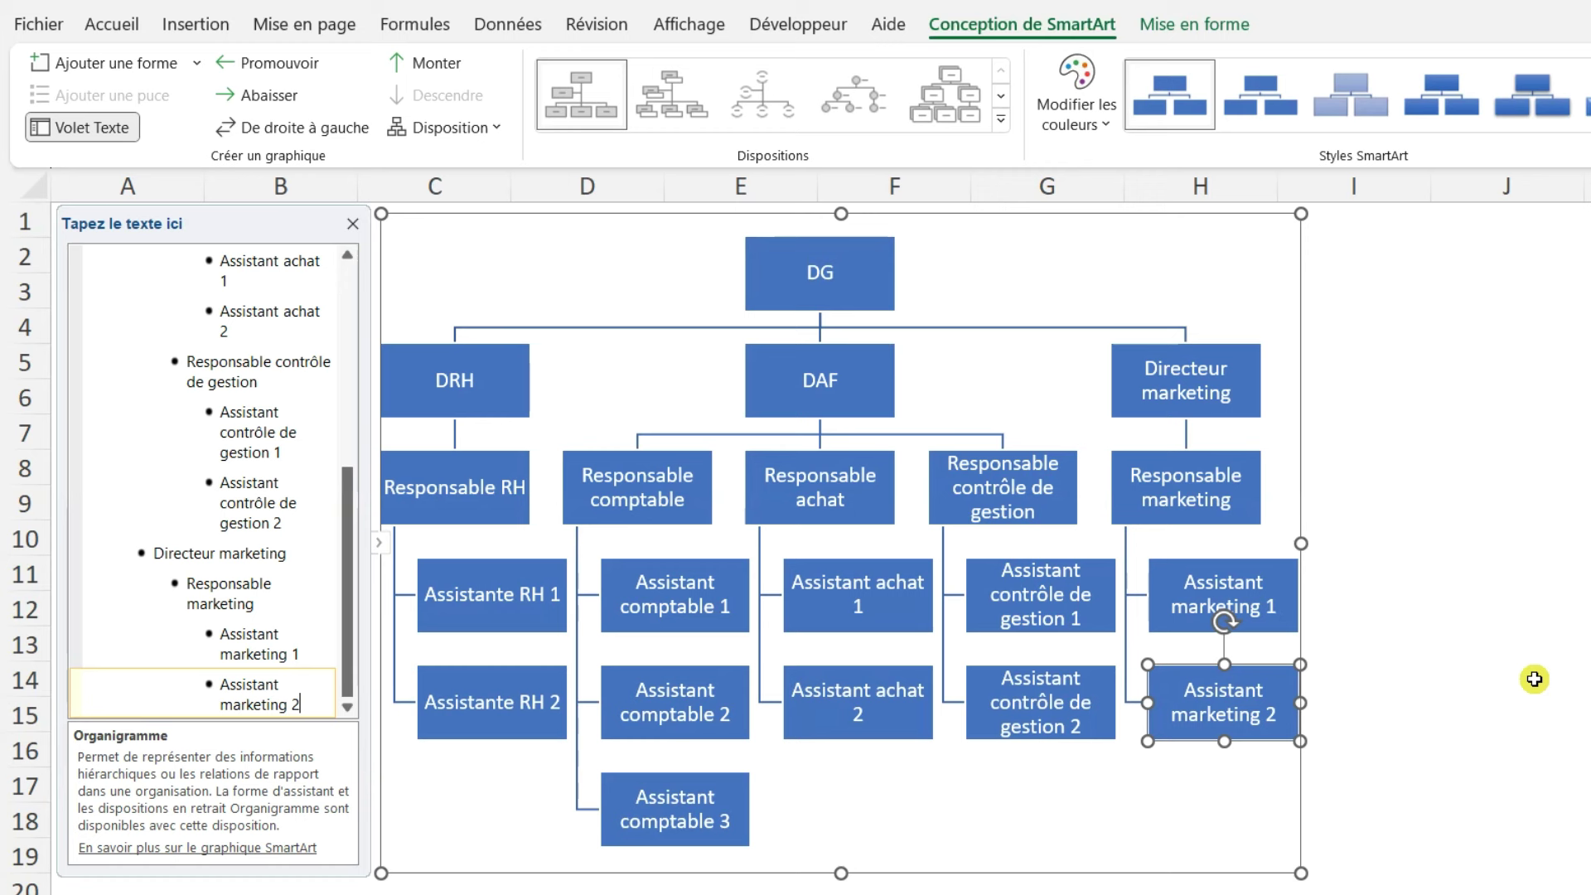
{"action": "left_click", "coordinate": [978, 289]}
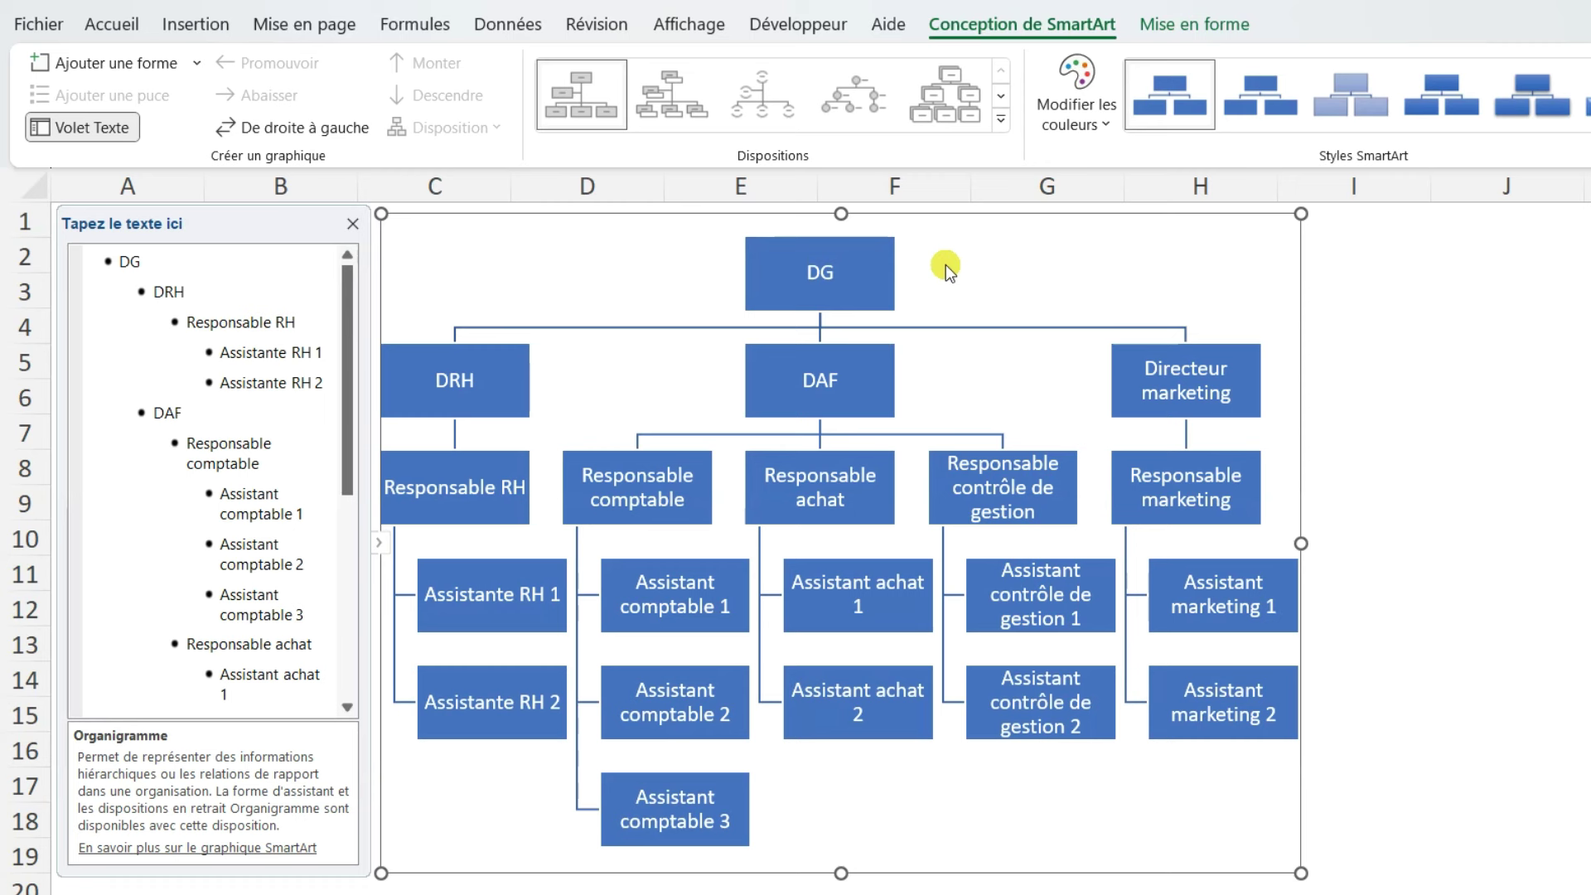
Step: Attach an assistant box labelled 'Assistante de direction' to the DG box
{"action": "left_click", "coordinate": [876, 267]}
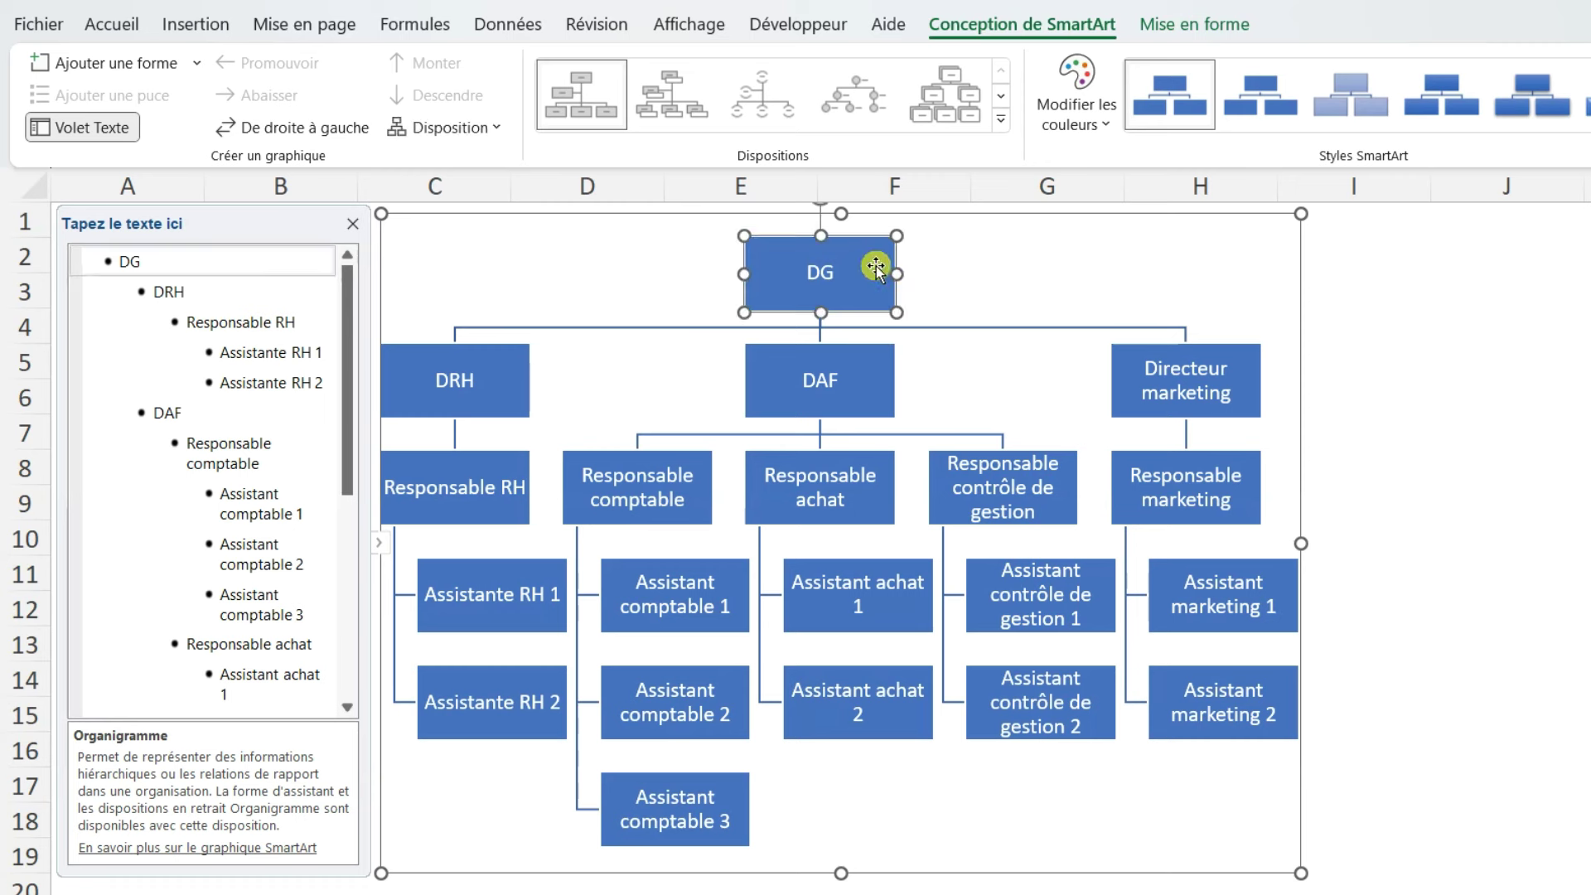
{"action": "left_click", "coordinate": [195, 73]}
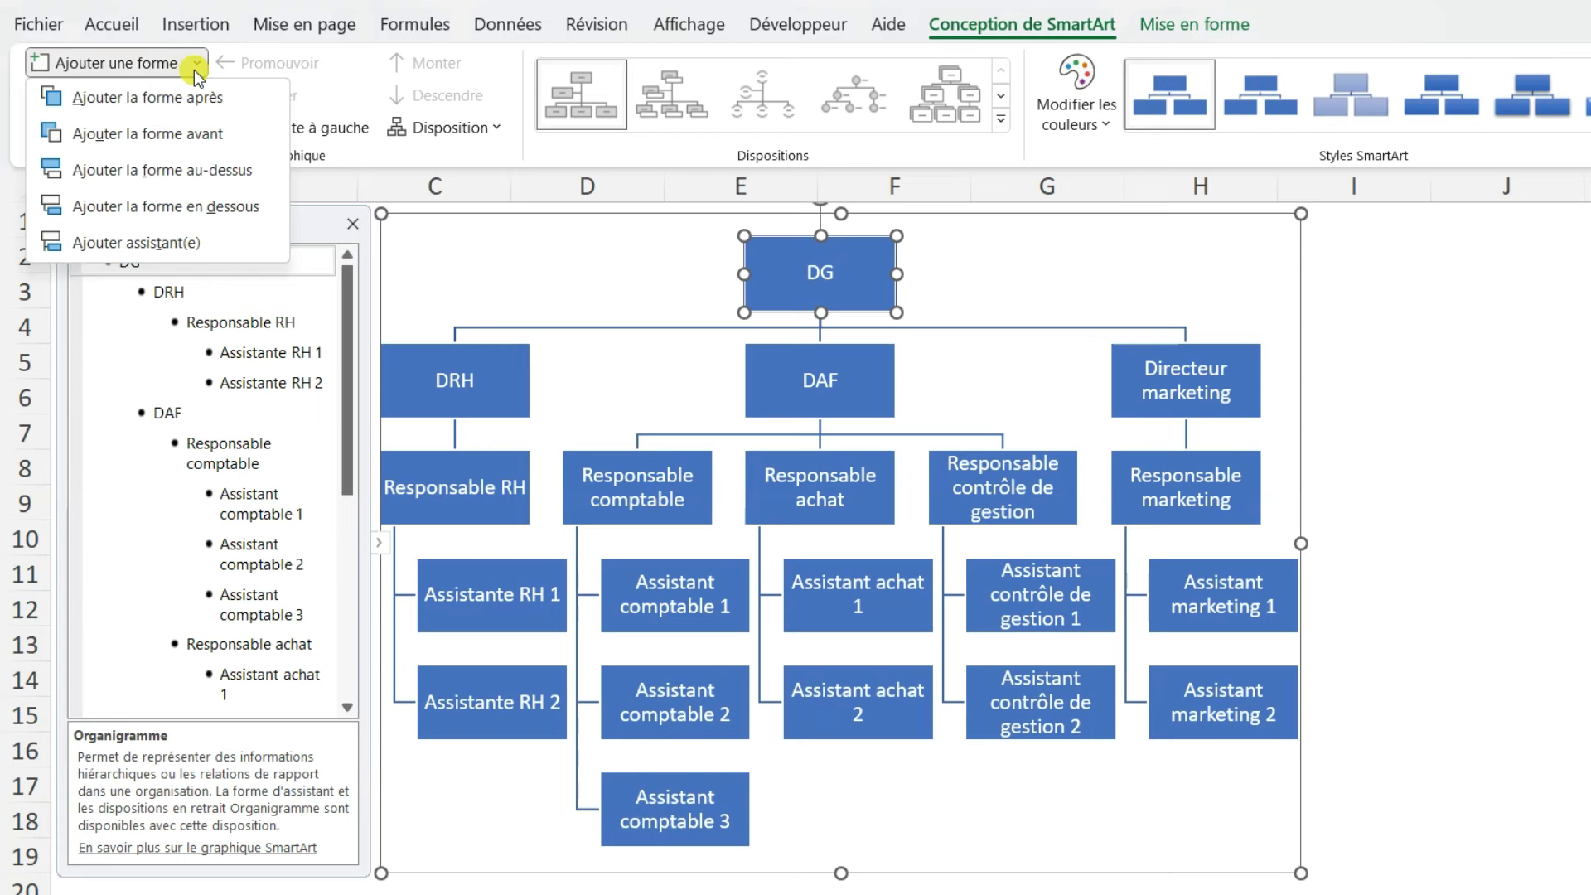
{"action": "left_click", "coordinate": [226, 242]}
{"action": "type", "text": "A"}
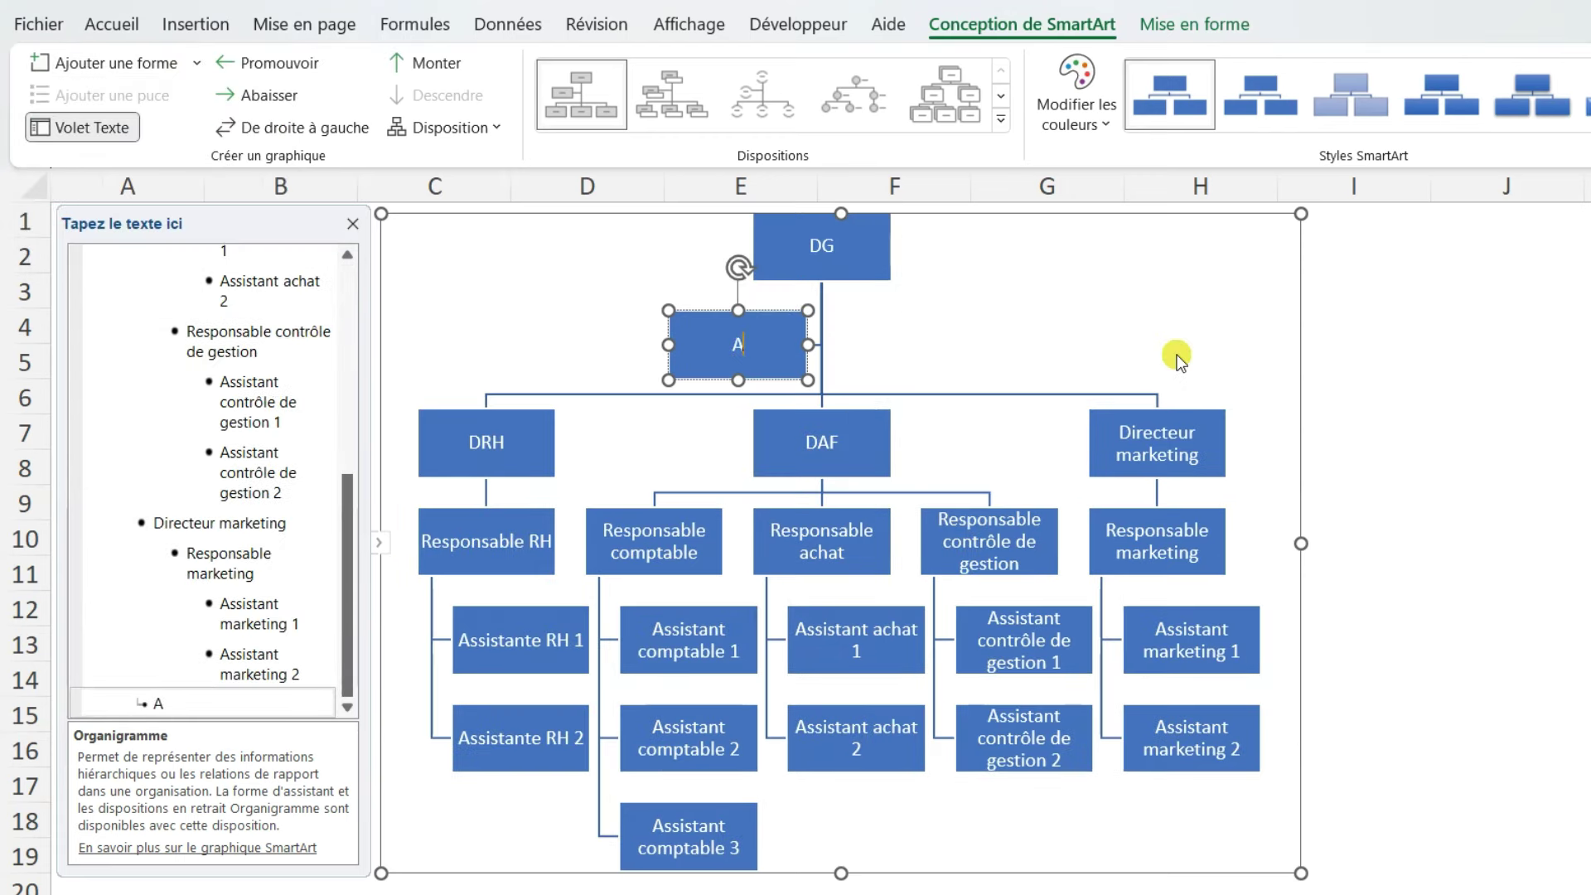
{"action": "type", "text": "ssistan"}
{"action": "type", "text": "te de direction"}
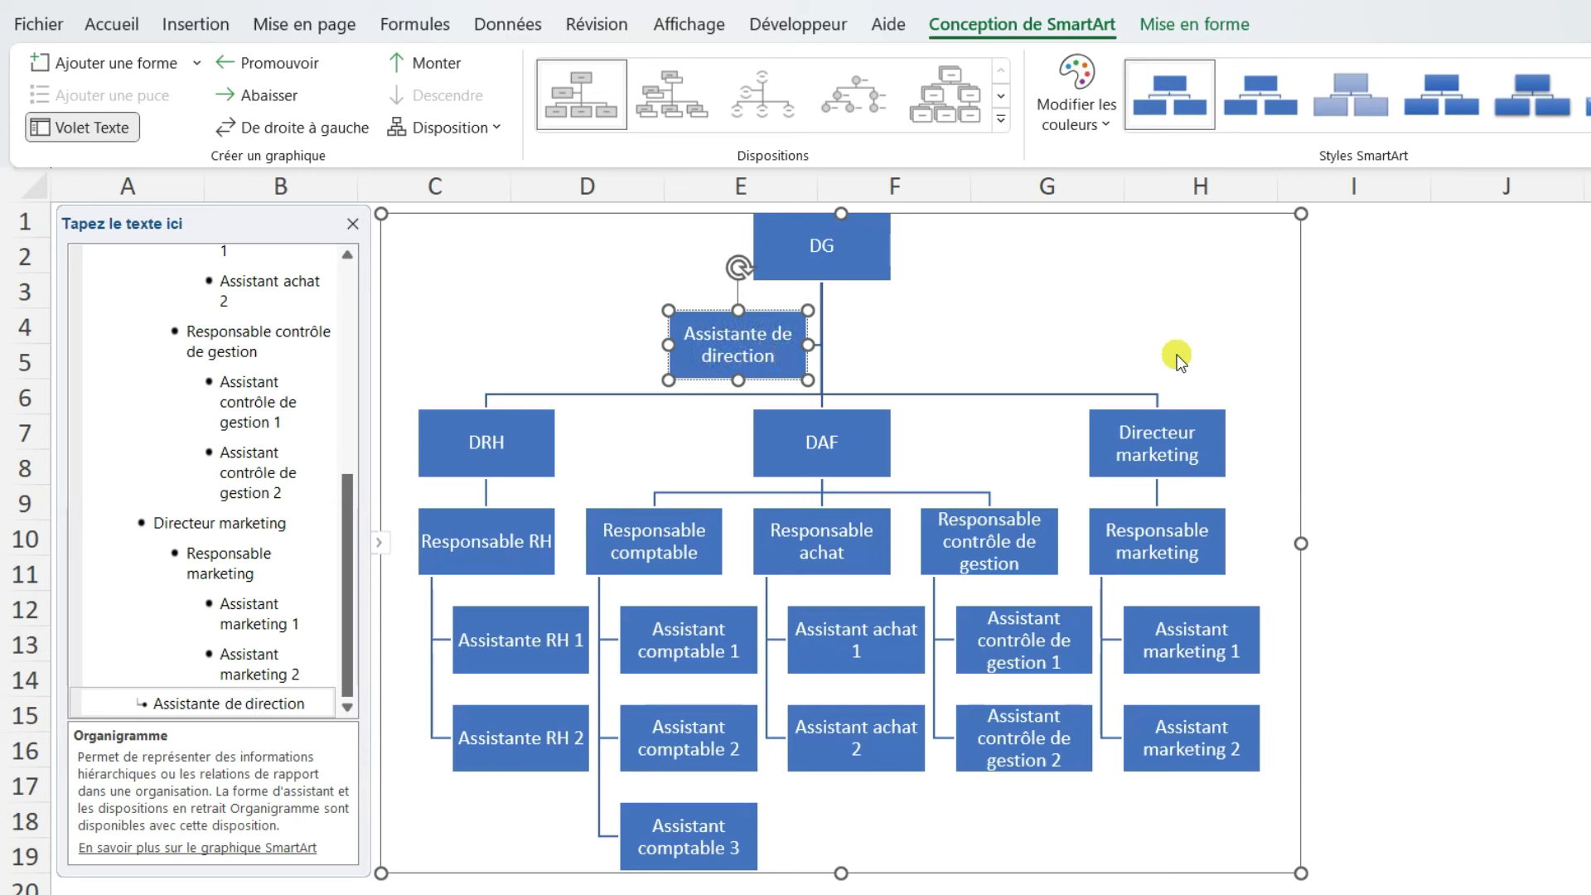
{"action": "left_click", "coordinate": [769, 362]}
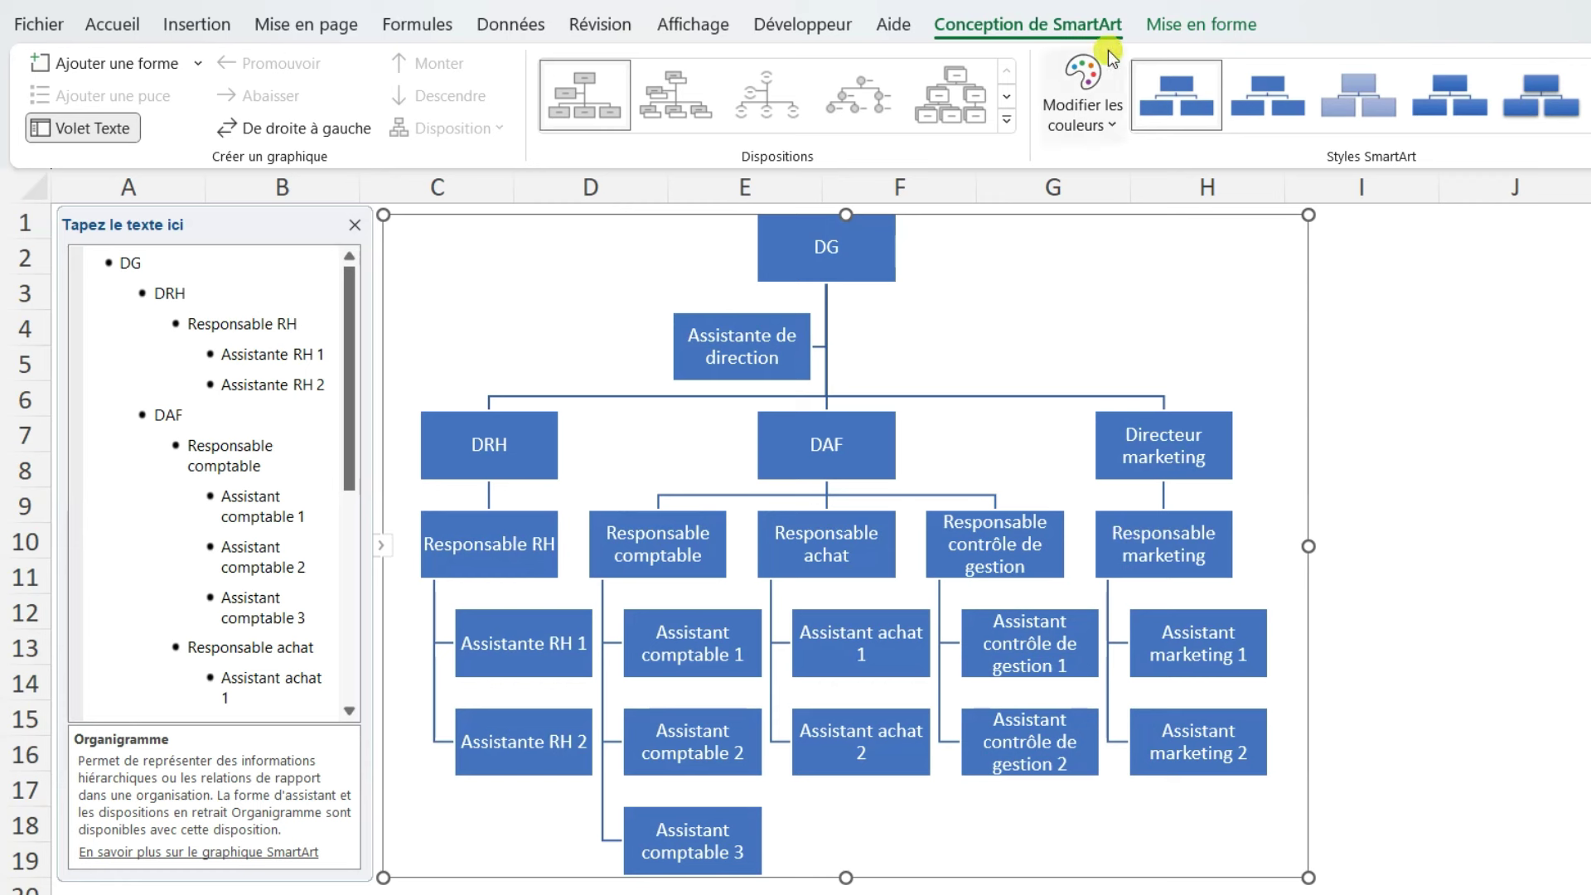
Step: Switch the SmartArt colours to Coloré - Couleurs vives 3 à 4 and its style to Effet discret
{"action": "left_click", "coordinate": [1101, 125]}
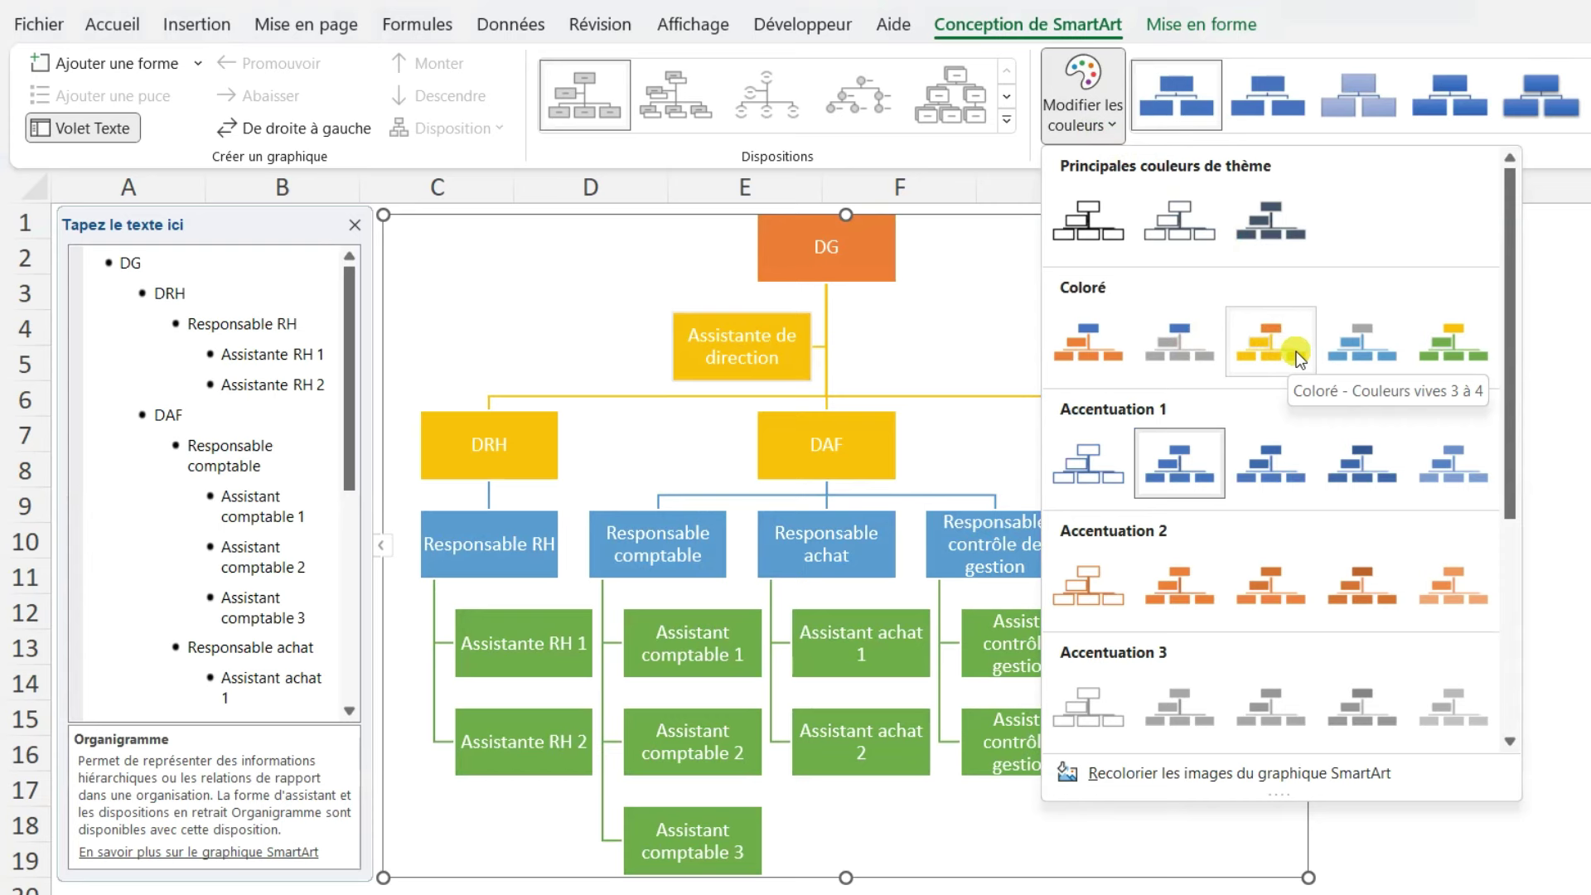
{"action": "left_click", "coordinate": [1300, 340]}
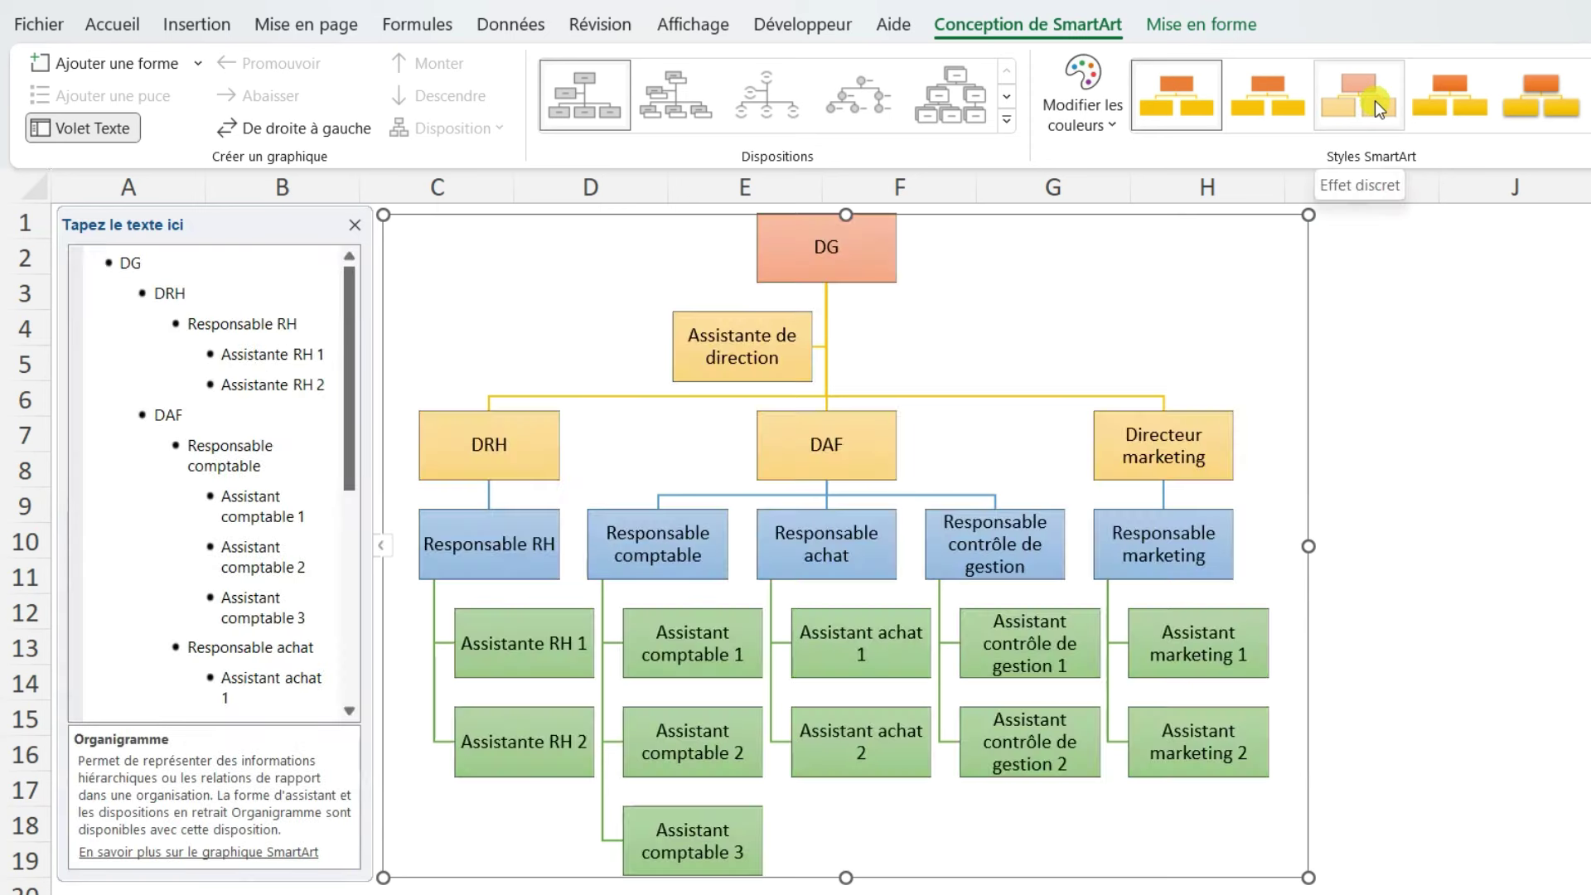
{"action": "left_click", "coordinate": [1375, 102]}
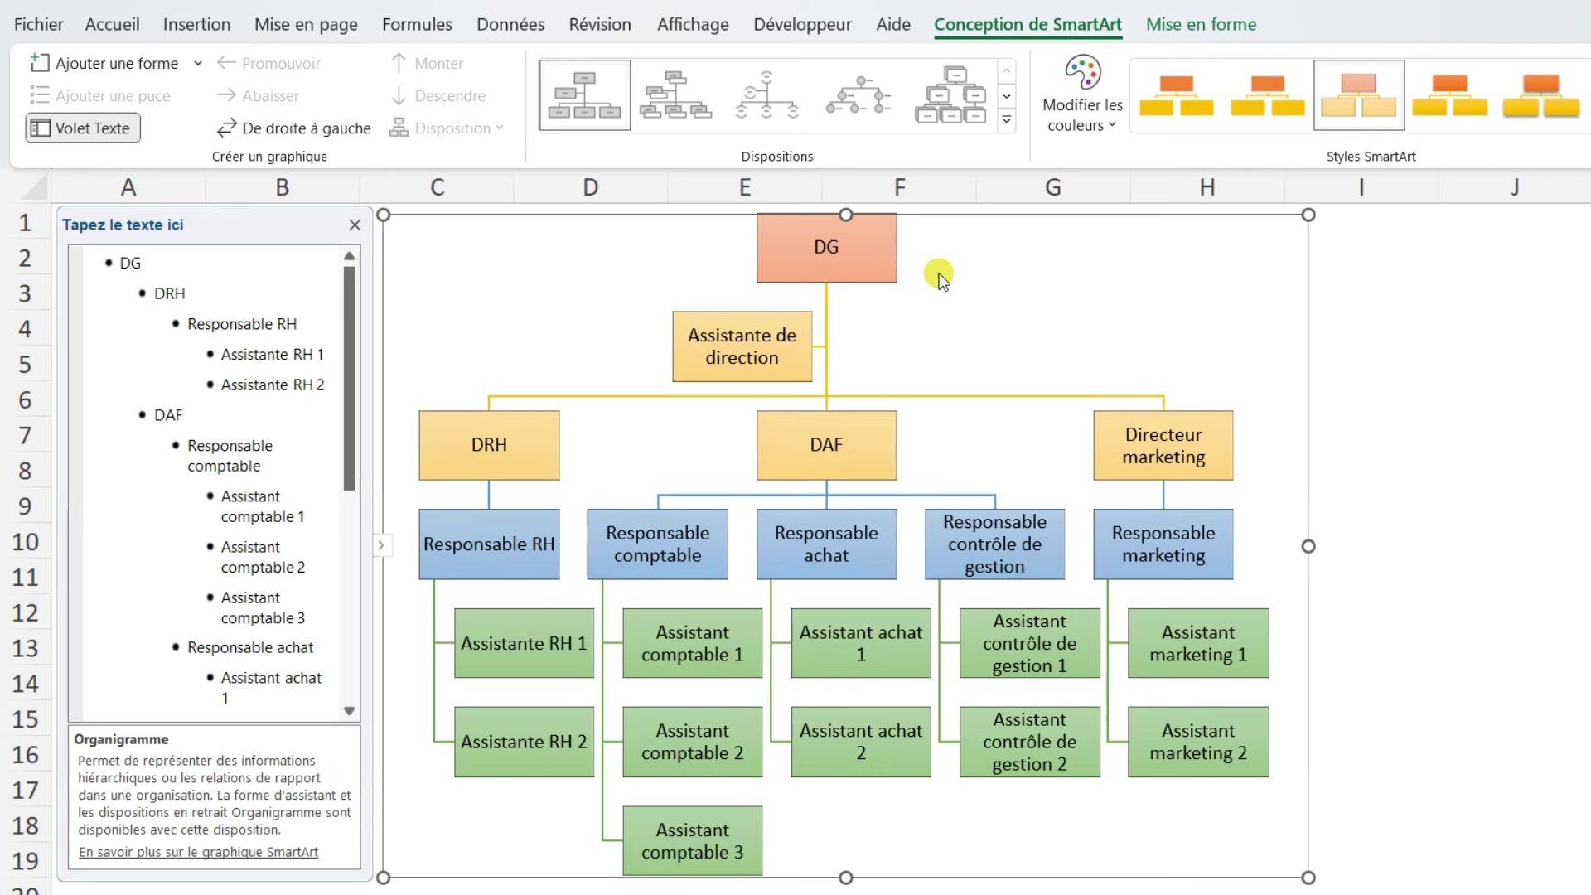
{"action": "left_click", "coordinate": [875, 257]}
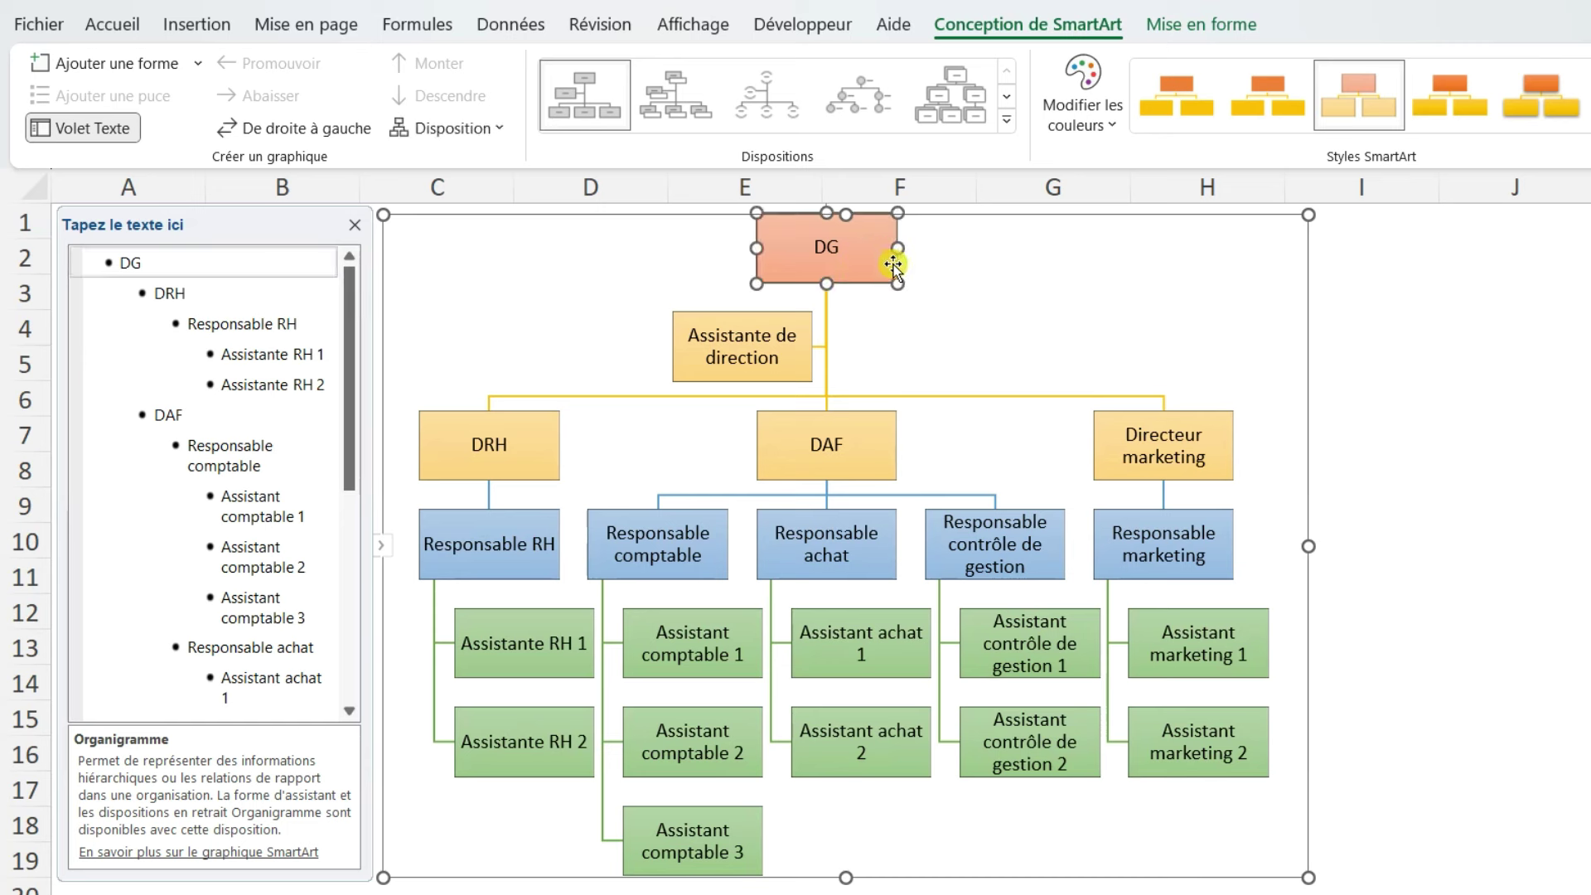
Step: Copy the DG box's salmon formatting onto the Assistante de direction box with Reproduire la mise en forme
{"action": "left_click", "coordinate": [122, 28]}
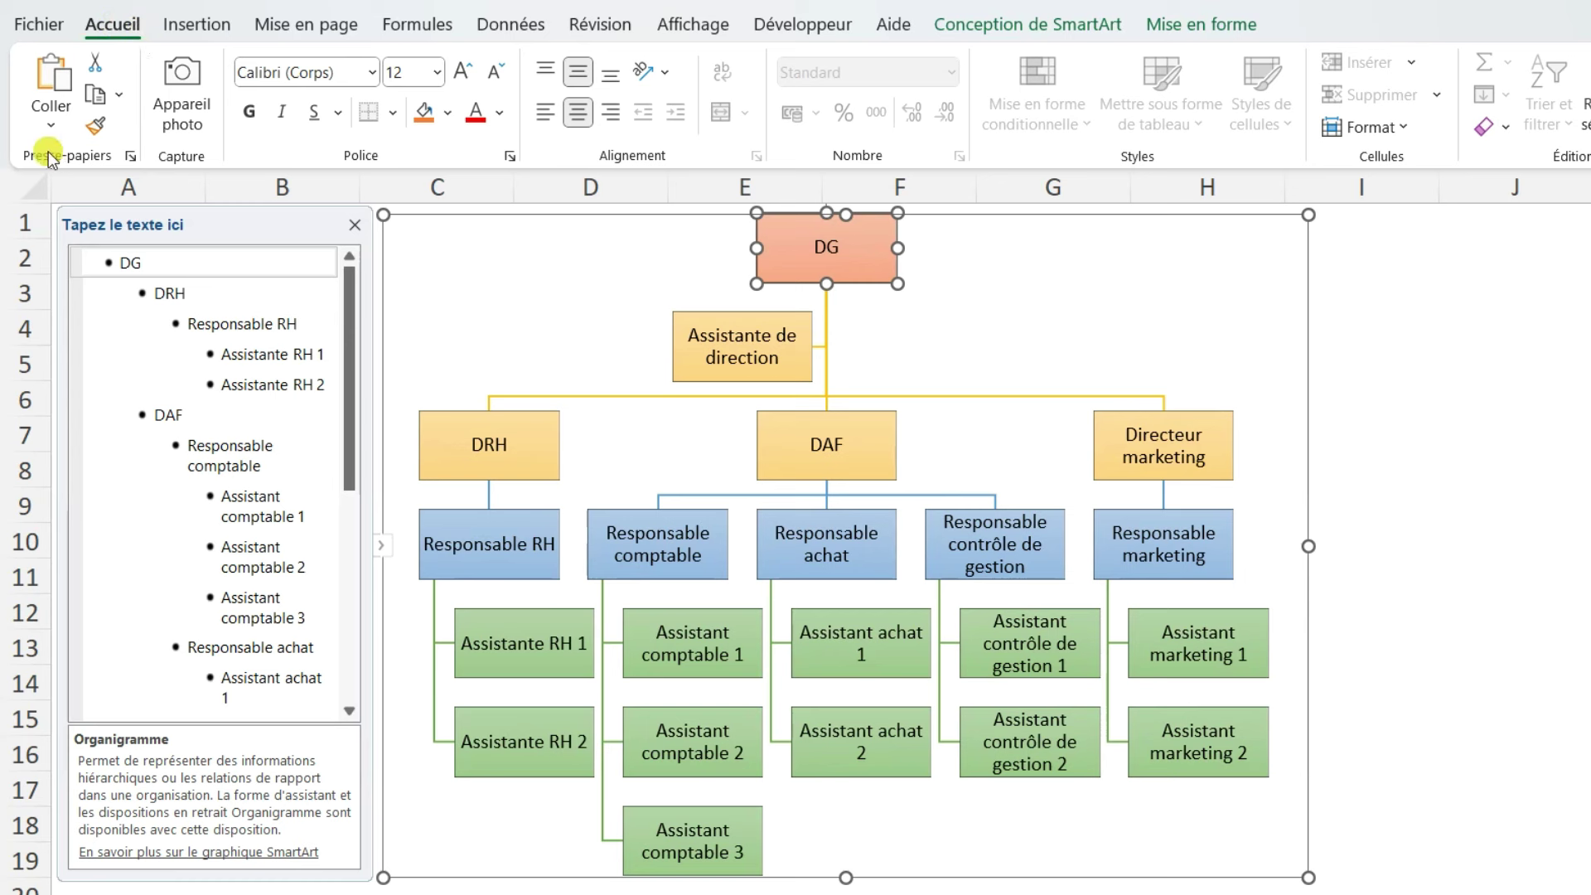
{"action": "left_click", "coordinate": [96, 127]}
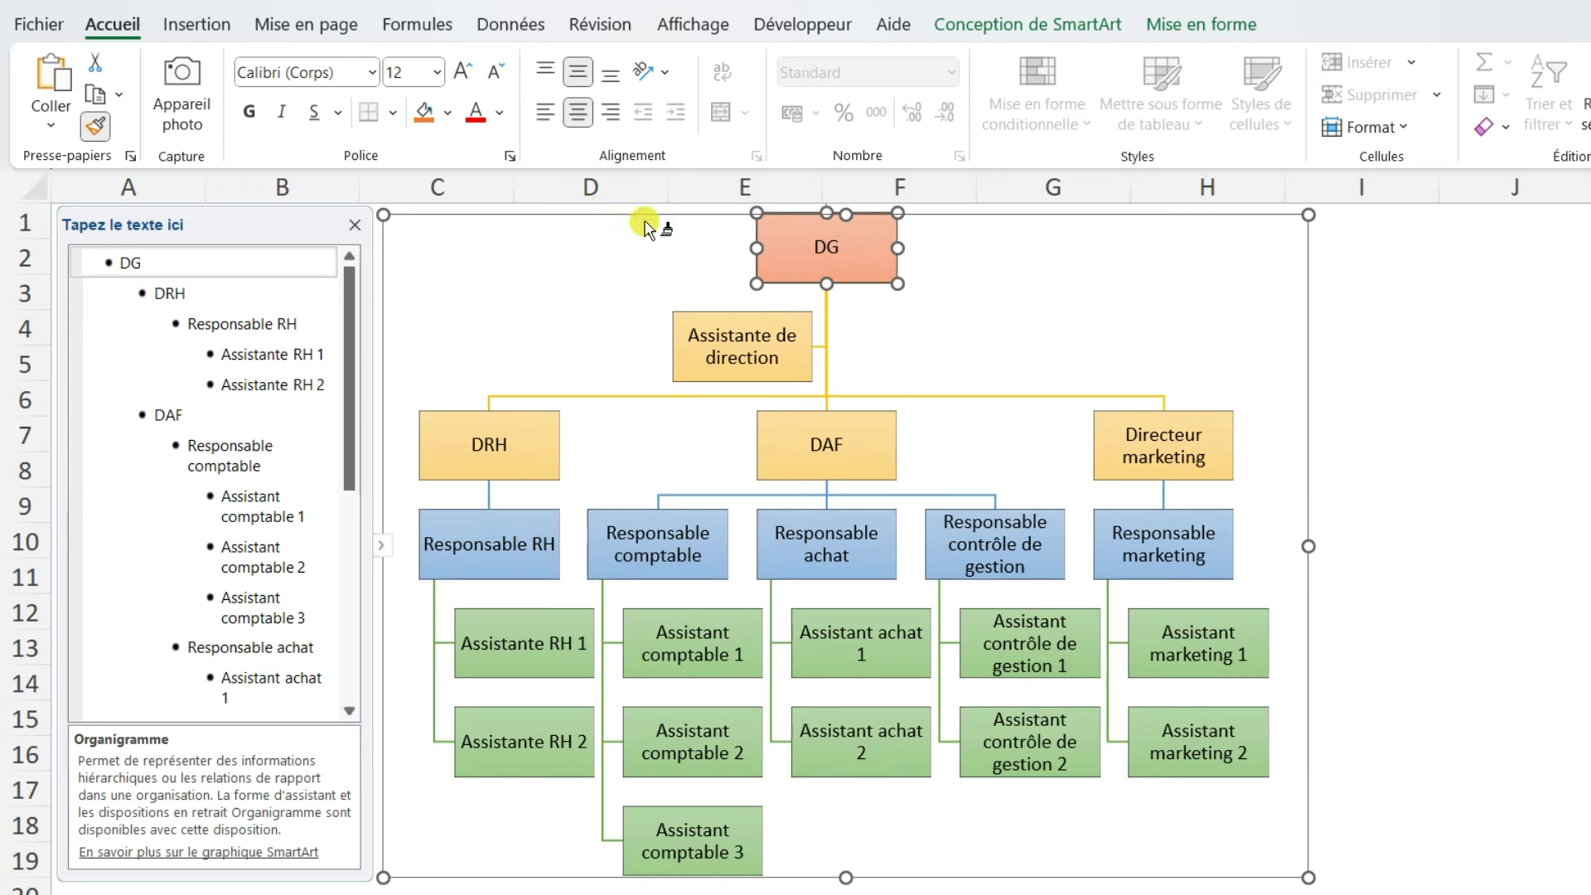
{"action": "left_click", "coordinate": [798, 362]}
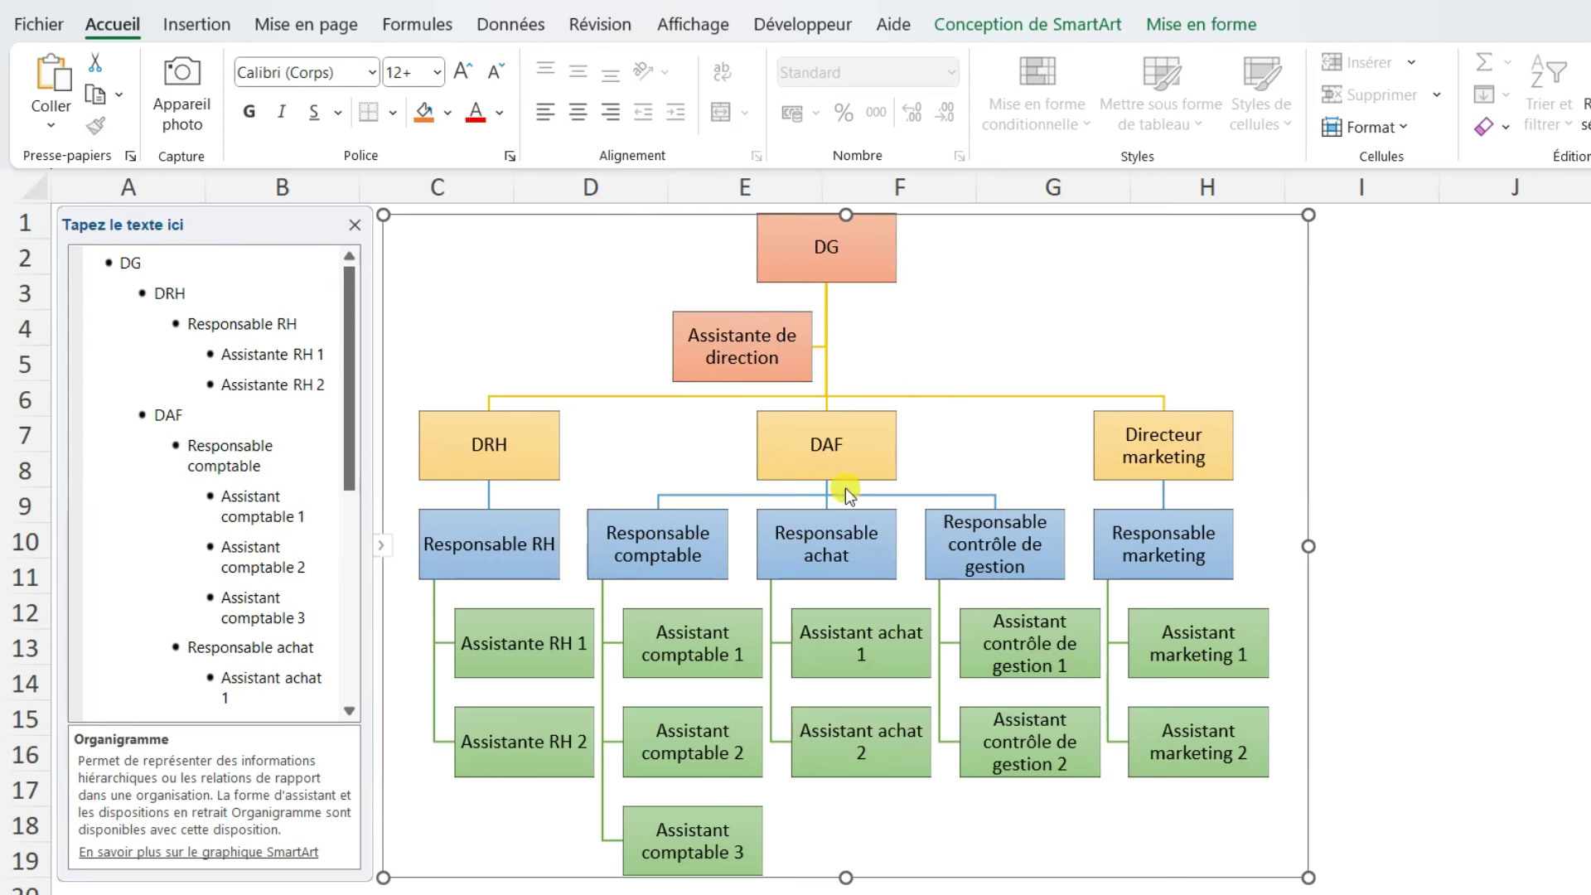
Step: Select the DG and Assistante de direction boxes together to format them as a pair
{"action": "left_click", "coordinate": [826, 247]}
{"action": "left_click", "coordinate": [742, 346], "text": "shift"}
{"action": "left_click", "coordinate": [1202, 25]}
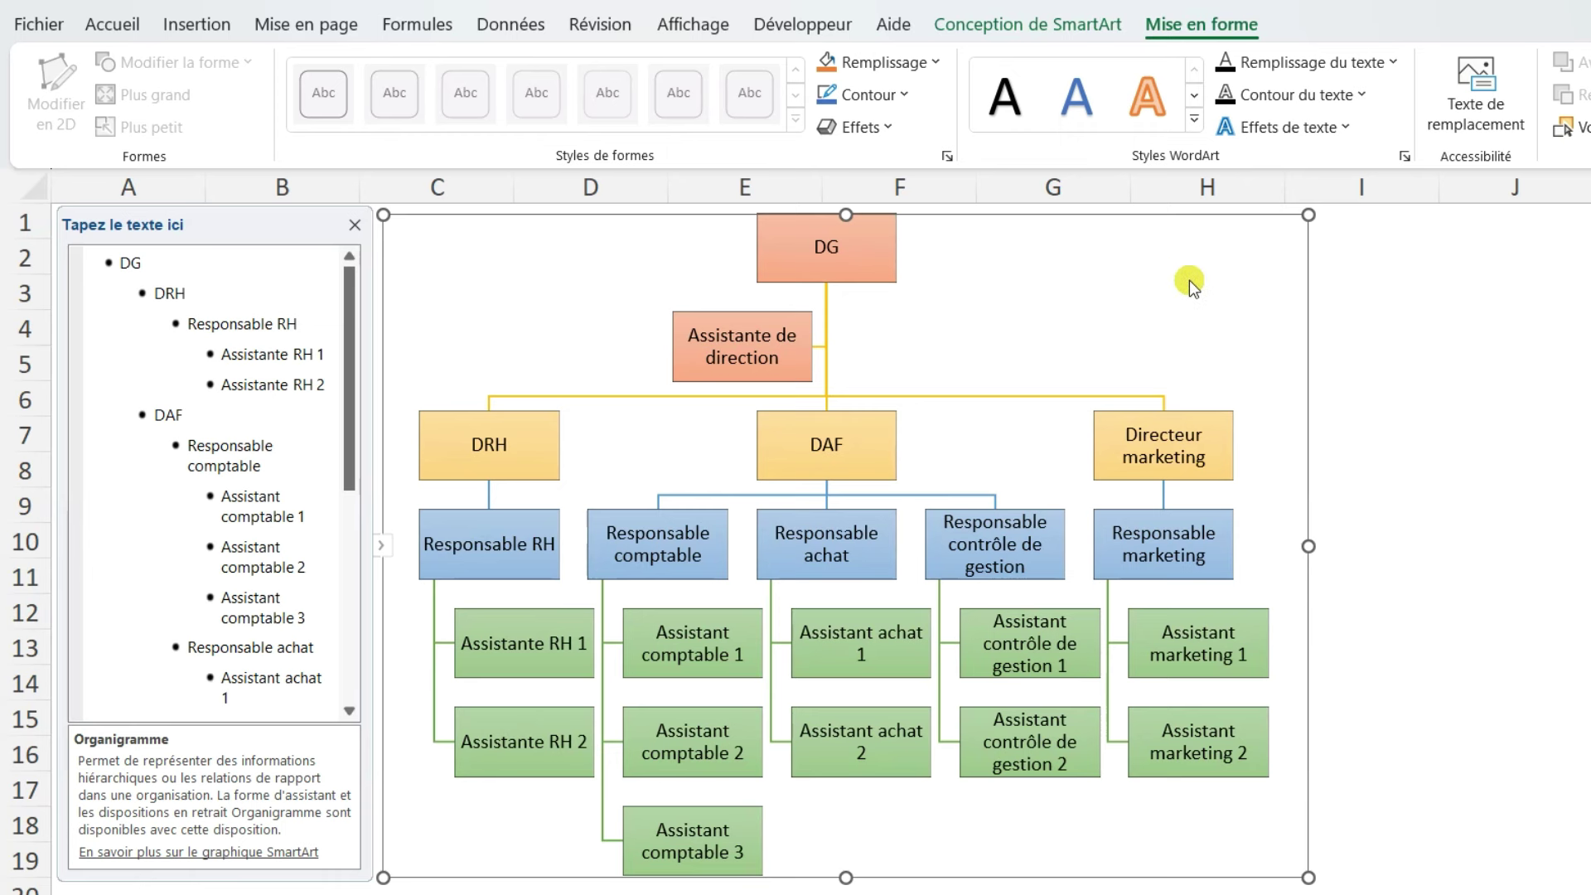
{"action": "left_click", "coordinate": [1044, 23]}
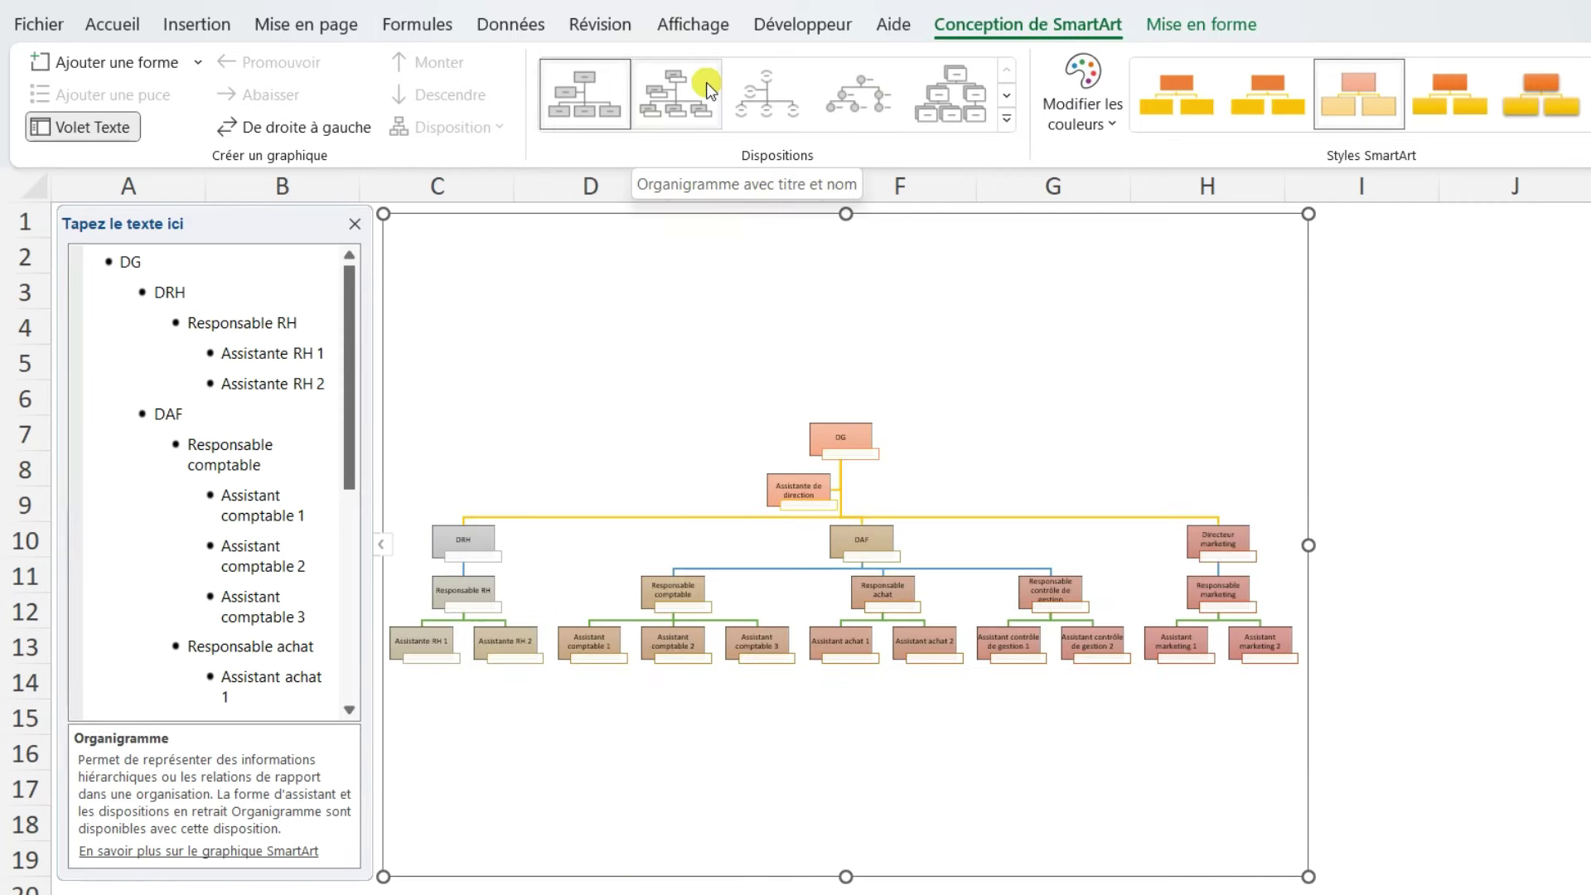
{"action": "left_click", "coordinate": [706, 82]}
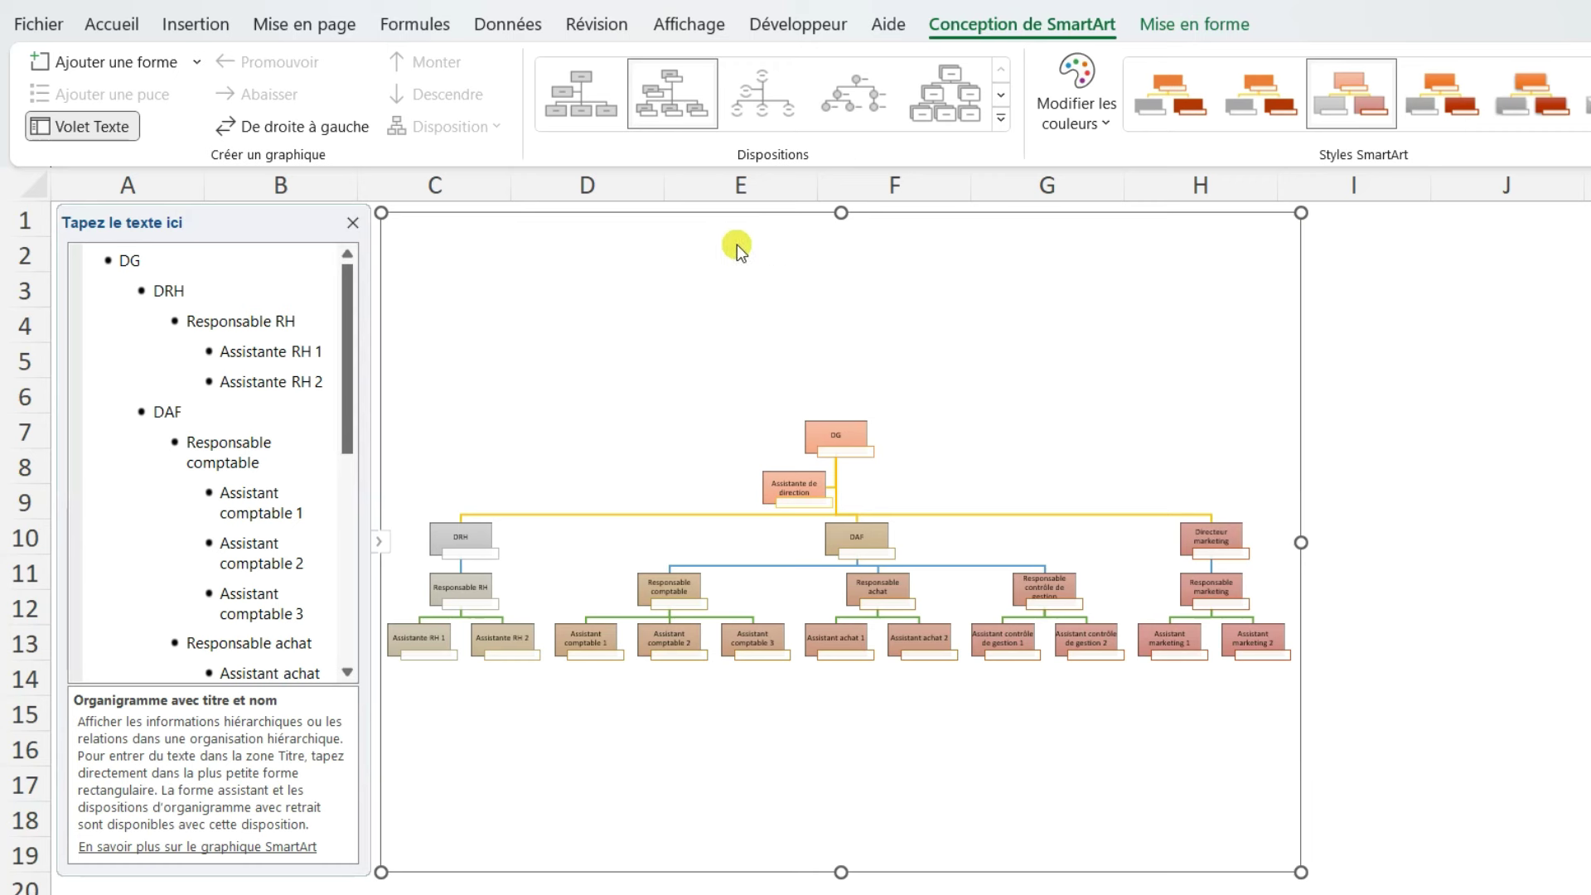
{"action": "left_click", "coordinate": [863, 455]}
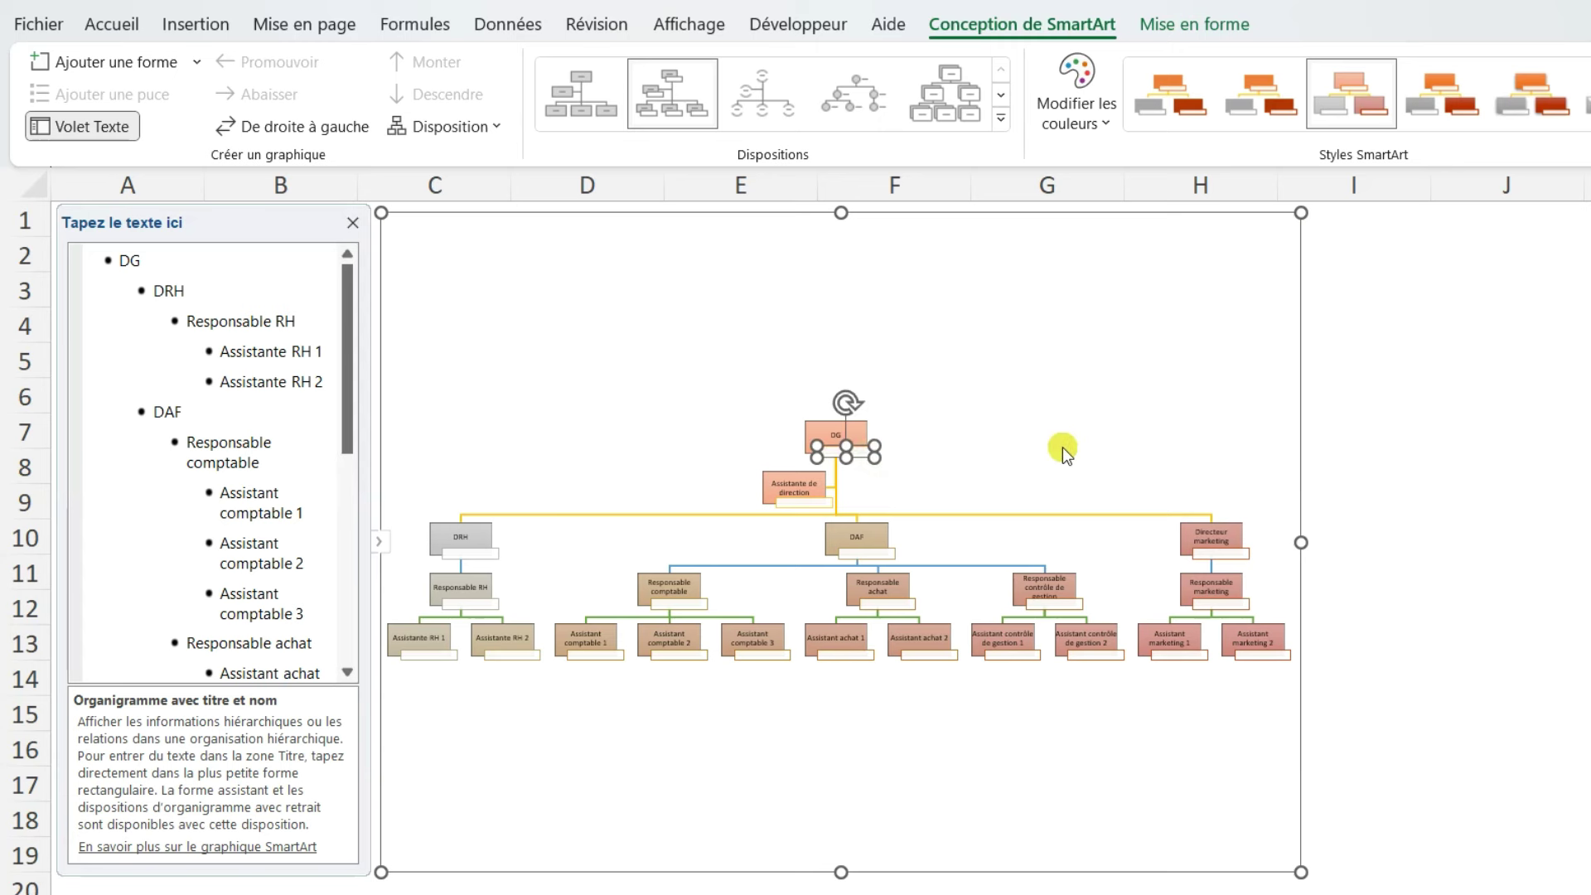
{"action": "key", "text": "ctrl+z"}
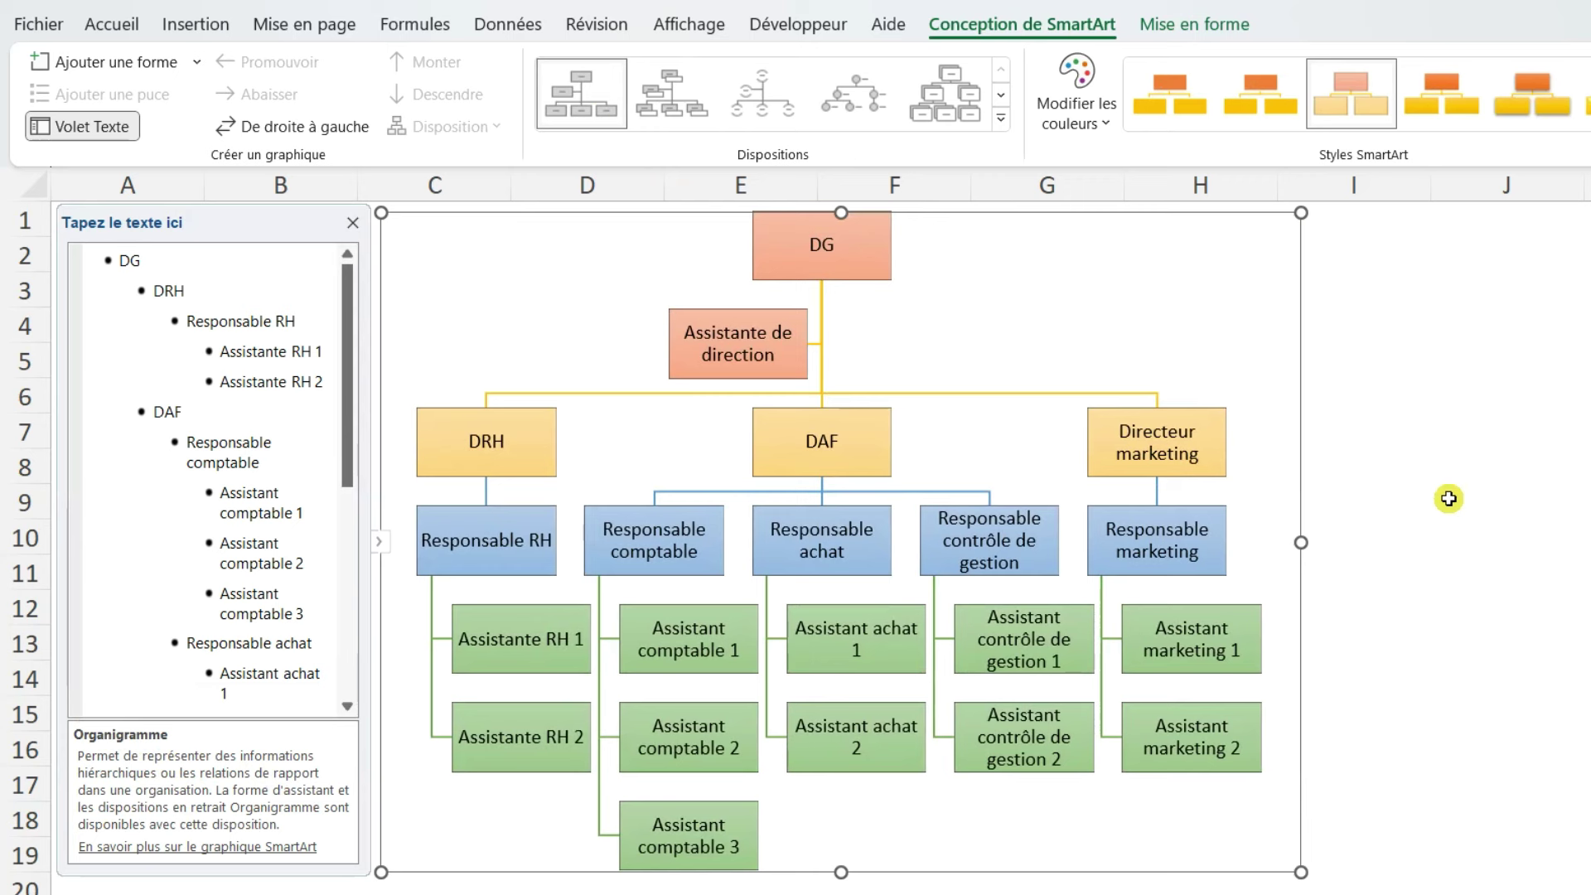